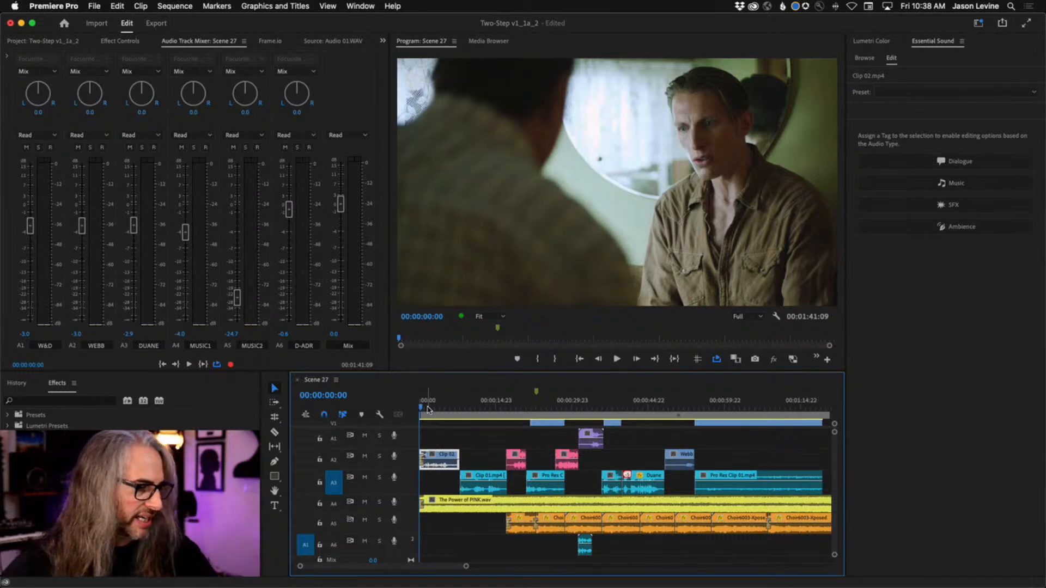
Play the Scene 27 sequence from the start to about 00:01:02:13 and select the clip under the playhead
key("space")
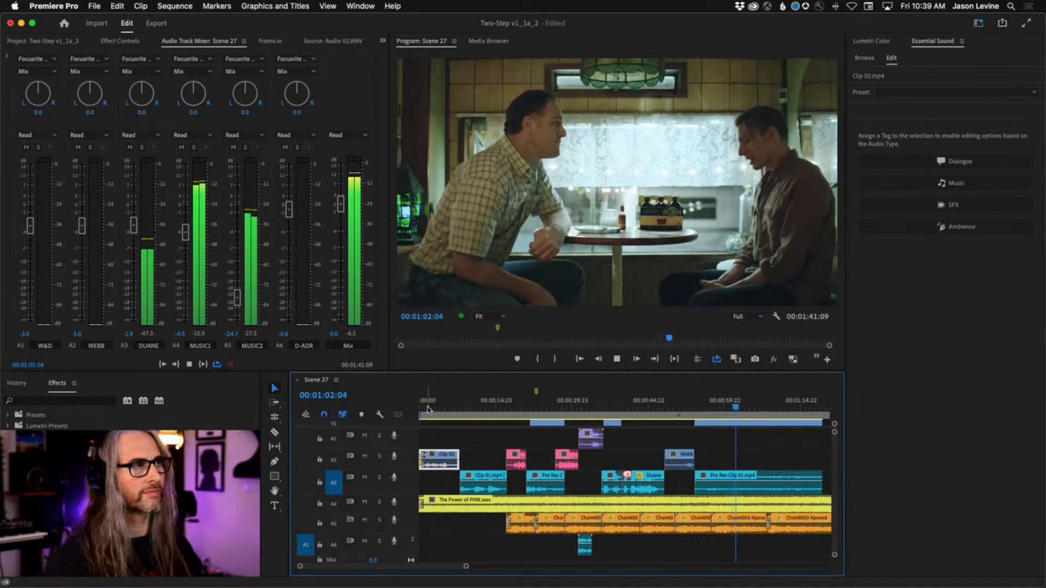
key("space")
key("d")
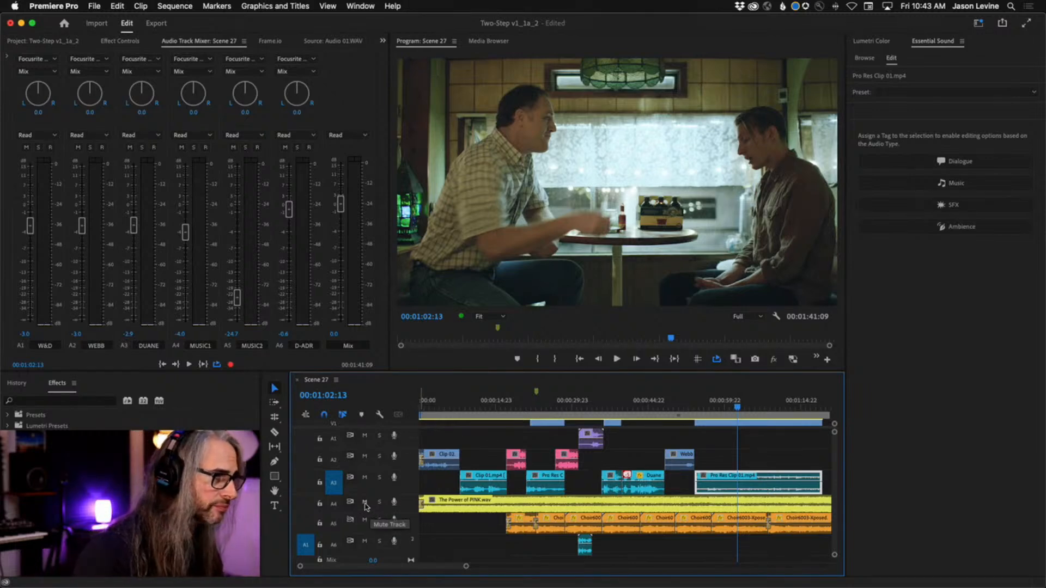
Mute the MUSIC1 and MUSIC2 tracks (A4 and A5) and return the playhead to the sequence start
left_click(364, 502)
left_click(364, 520)
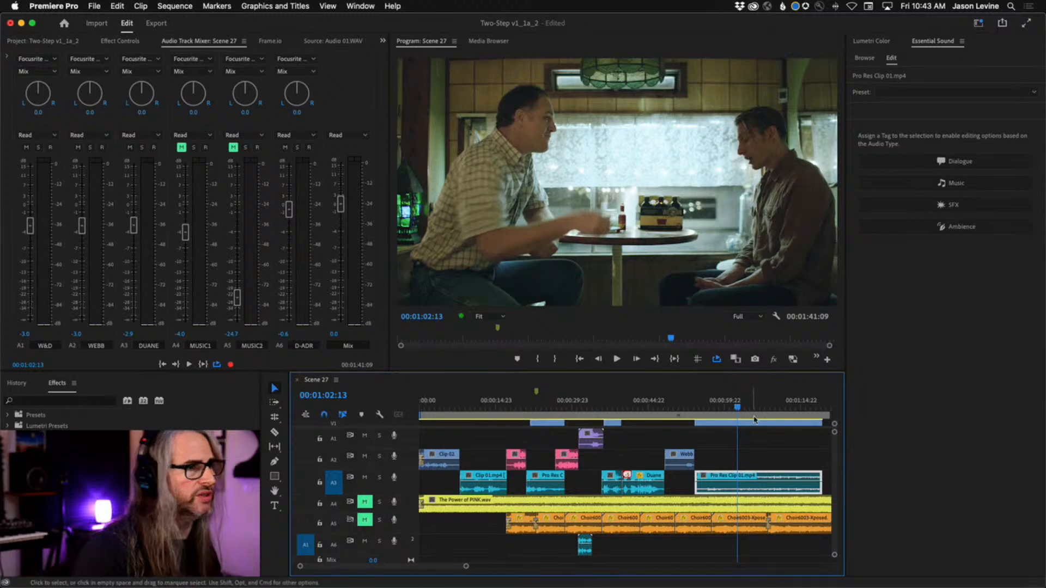
left_click_drag(737, 408, 378, 418)
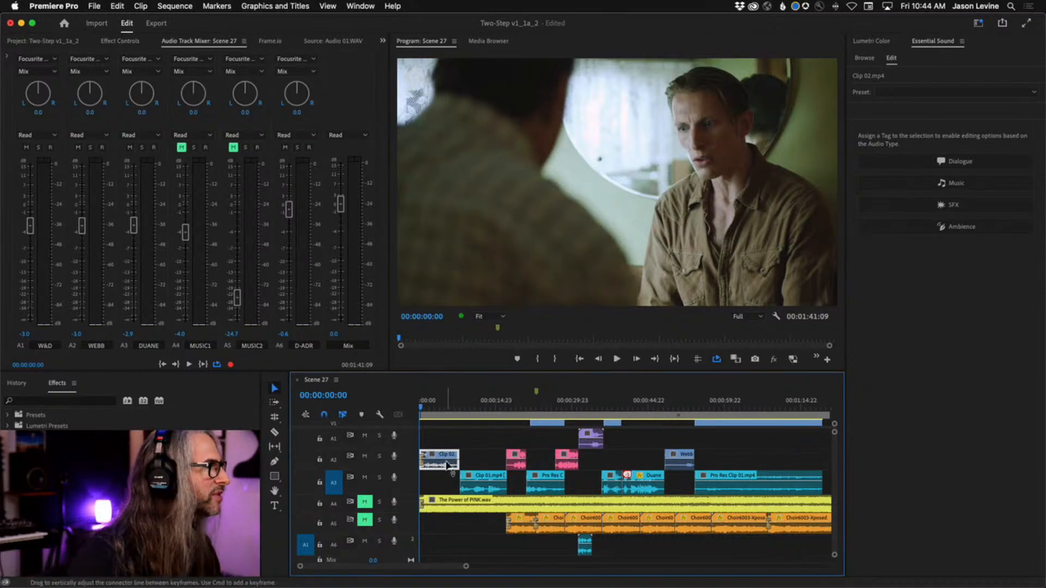
Change the label colour of Clip 02.mp4 and Webb 02.mp4 on track A2 to Rose, and save the project
right_click(452, 465)
mouse_move(523, 321)
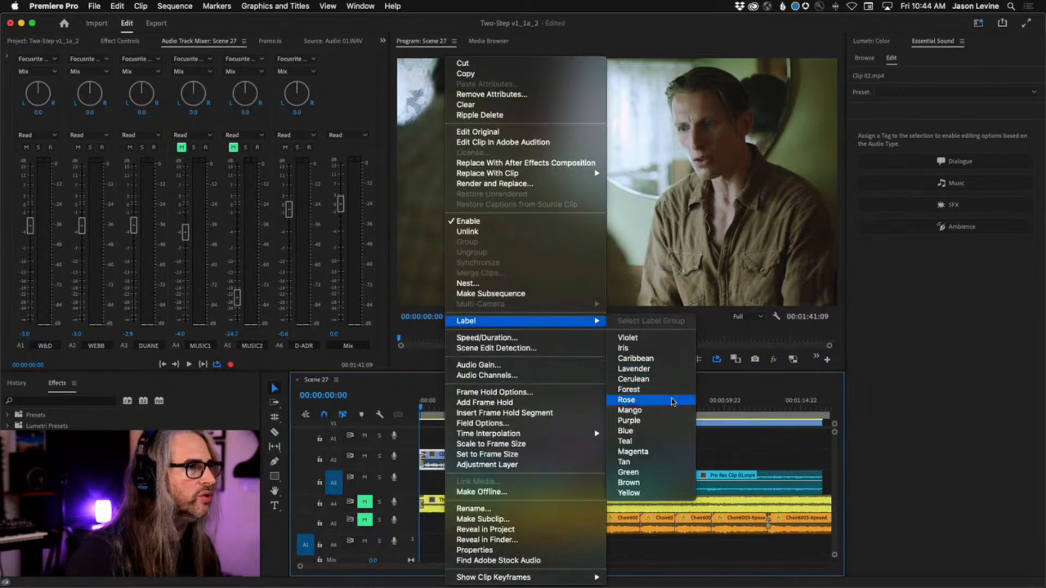
left_click(673, 401)
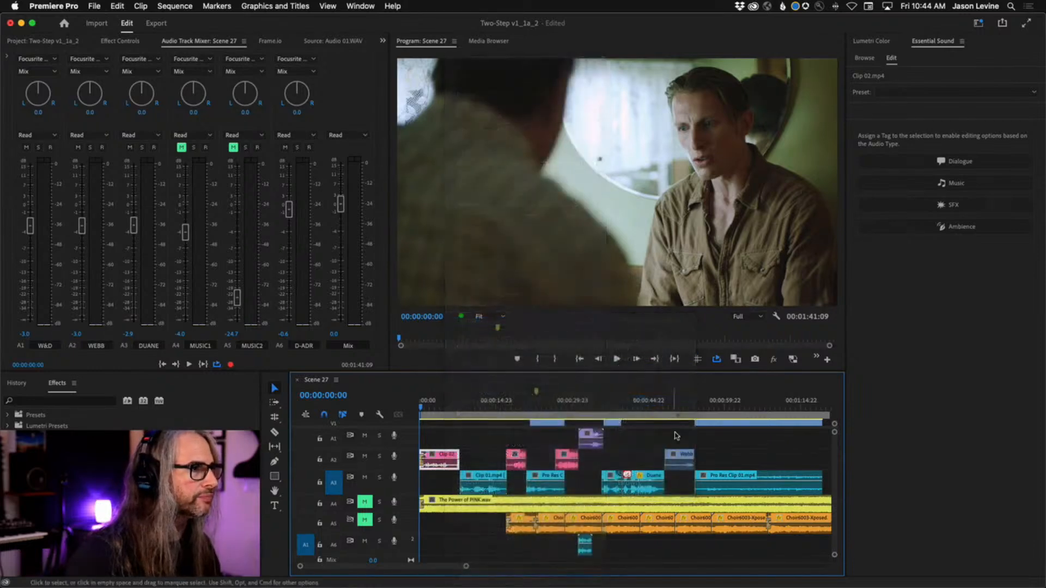
right_click(686, 466)
mouse_move(738, 323)
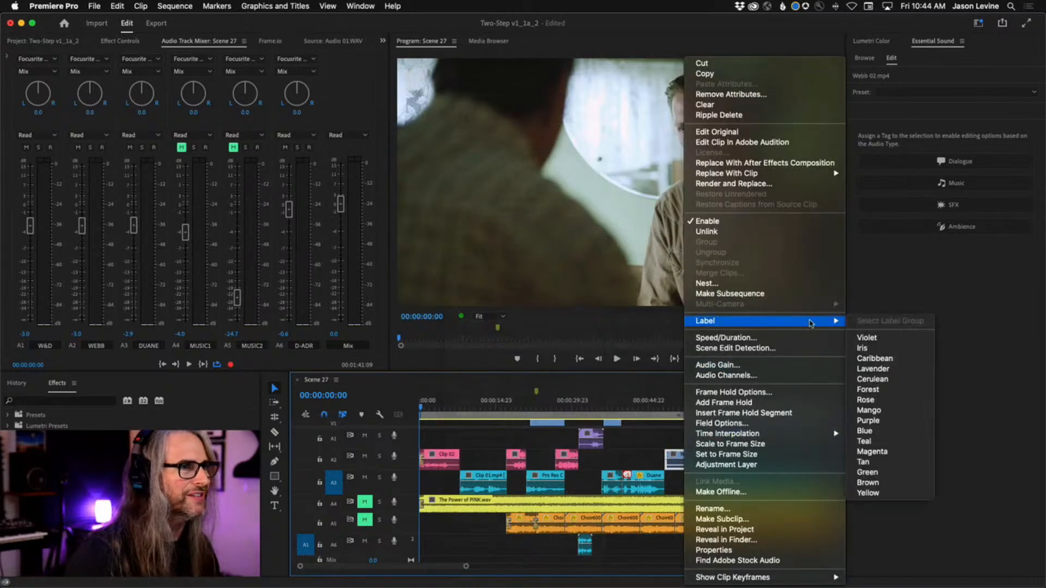
left_click(886, 403)
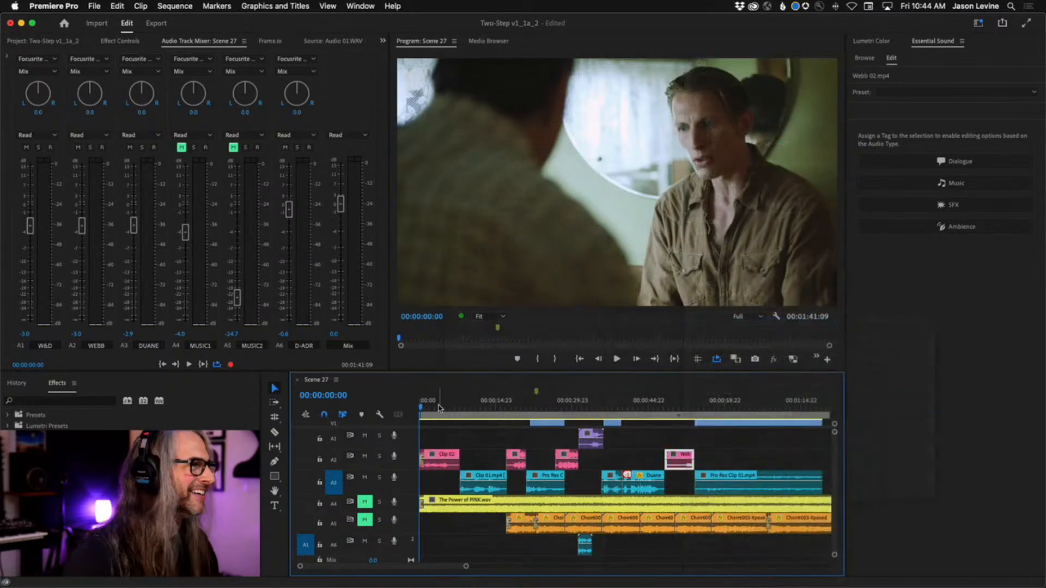
left_click(94, 6)
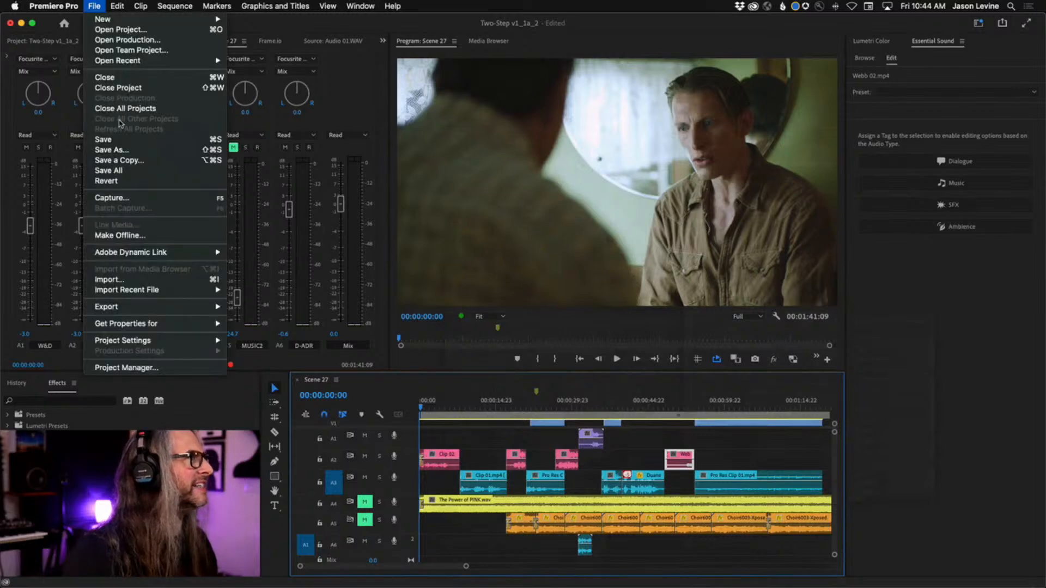
left_click(104, 140)
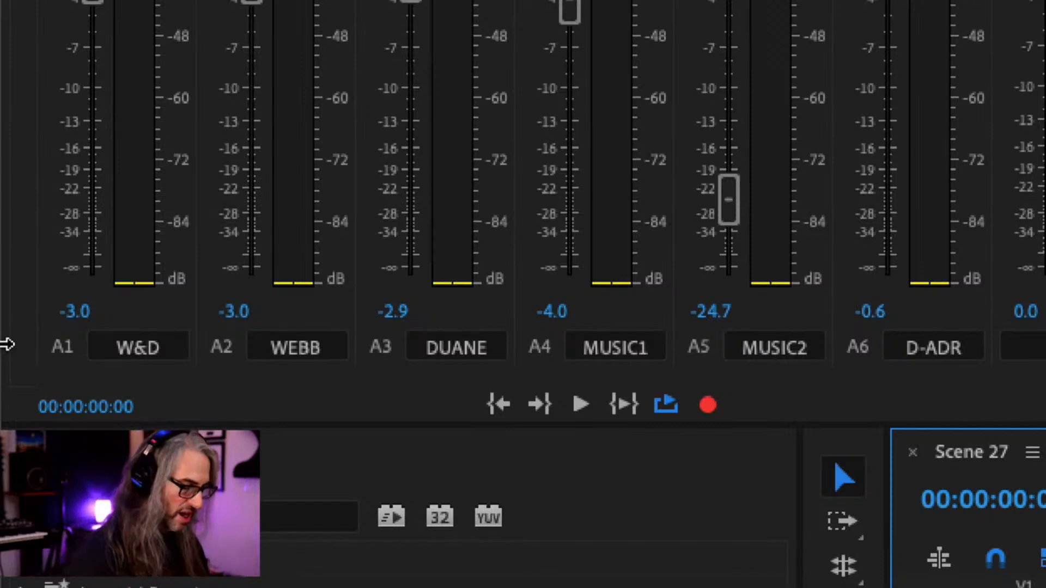
key("alt")
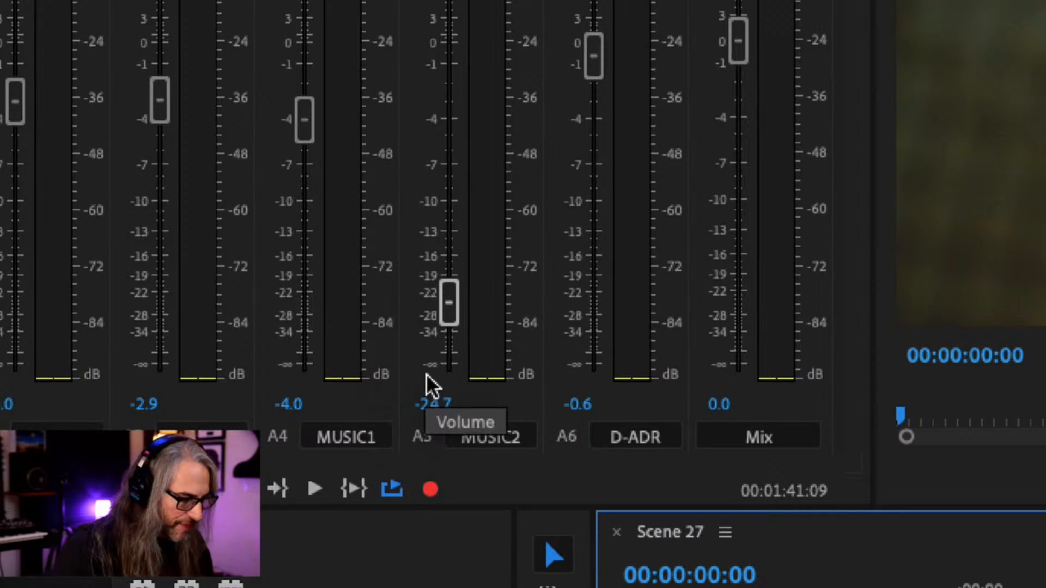
key("alt")
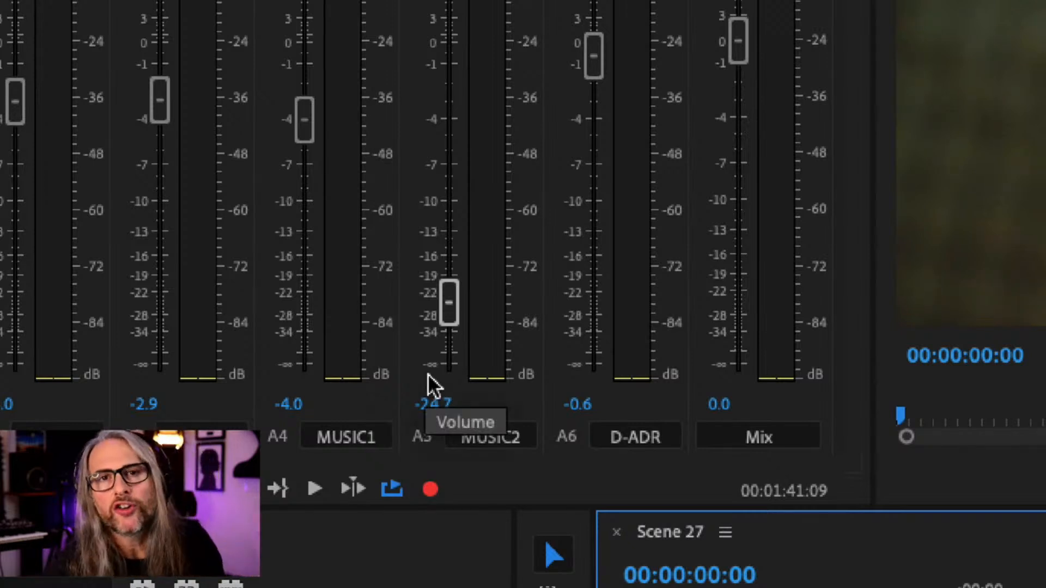
key("alt")
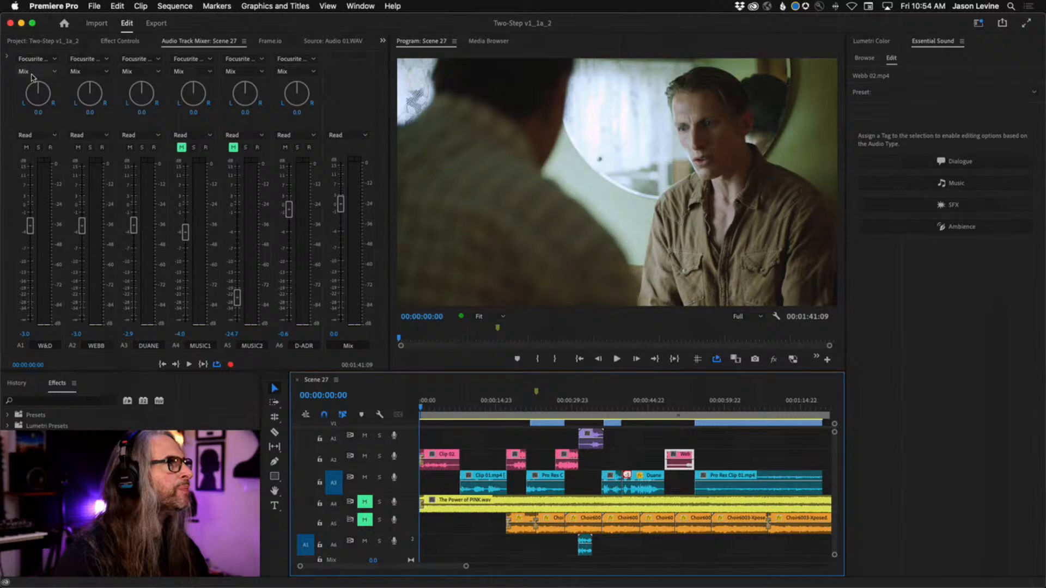
Examine the output assignment and audio input options for the W&D track in the Audio Track Mixer
left_click(31, 76)
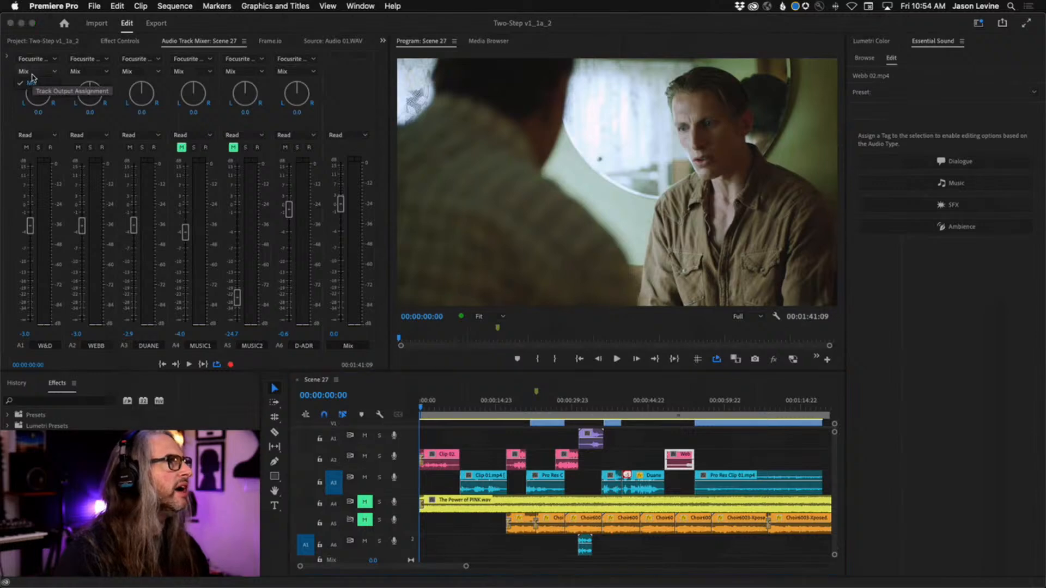
left_click(1, 77)
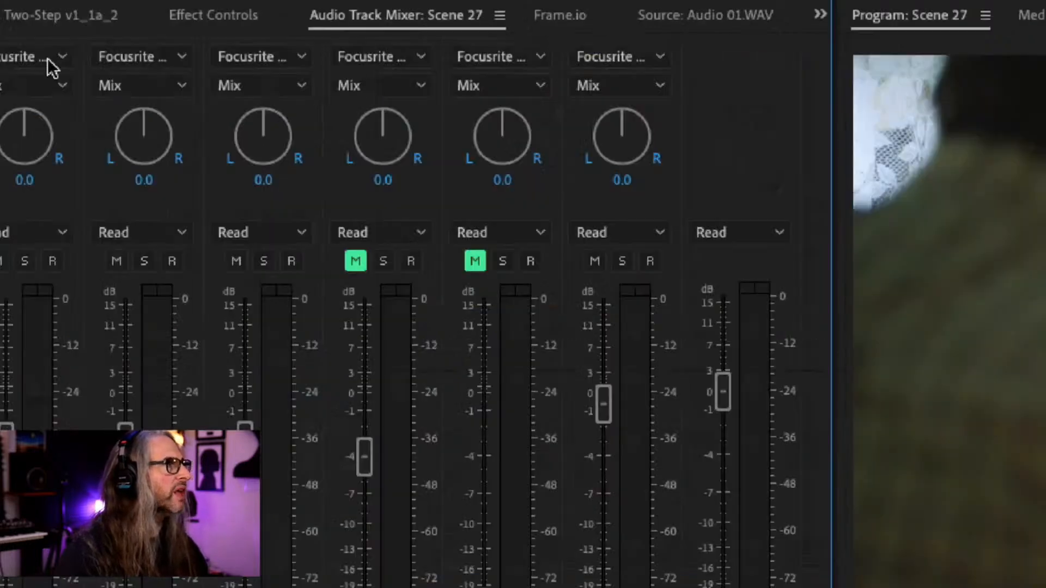
left_click(46, 58)
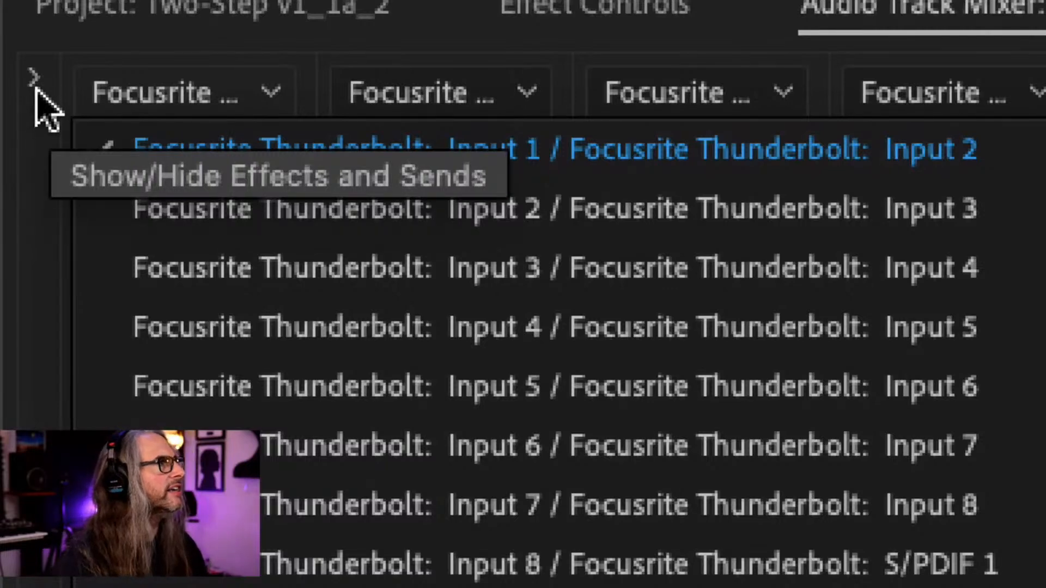
Show the effects and sends section for all tracks in the Audio Track Mixer
left_click(31, 80)
left_click(31, 79)
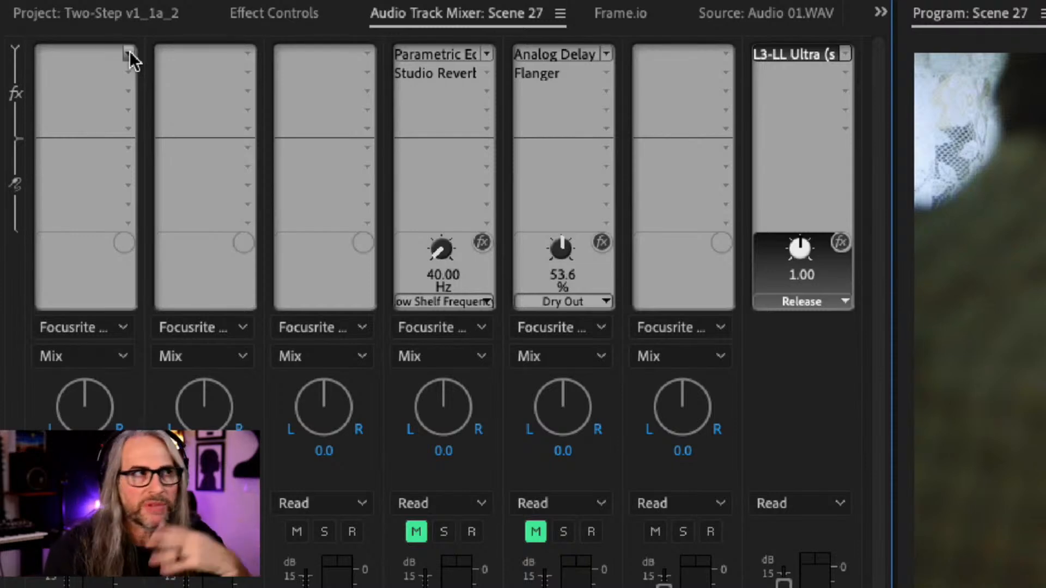
Examine the effect categories available for the W&D track's first effect slot, from Amplitude and Compression to Time and Pitch, without adding an effect
left_click(128, 53)
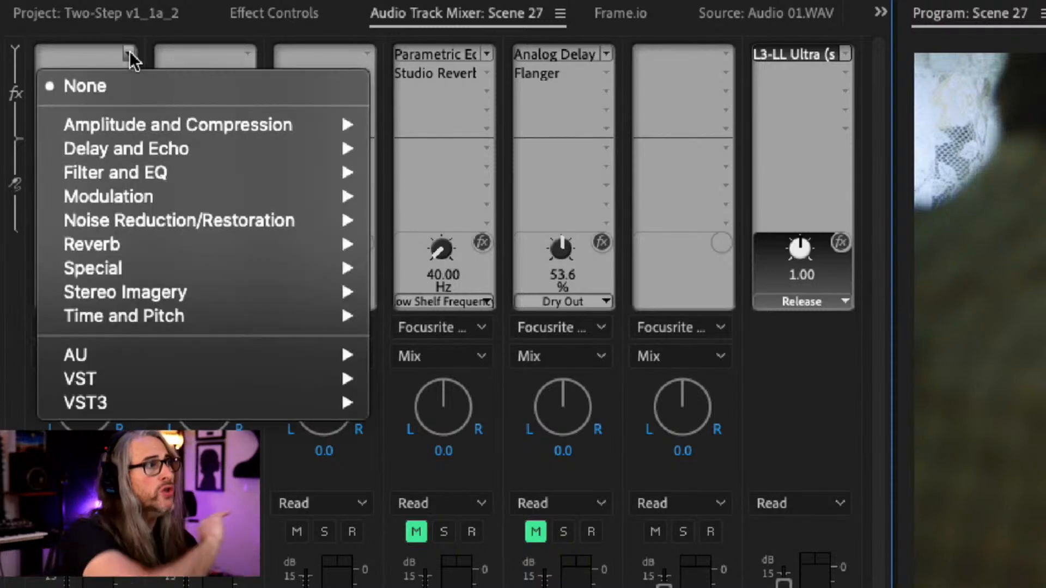
mouse_move(158, 118)
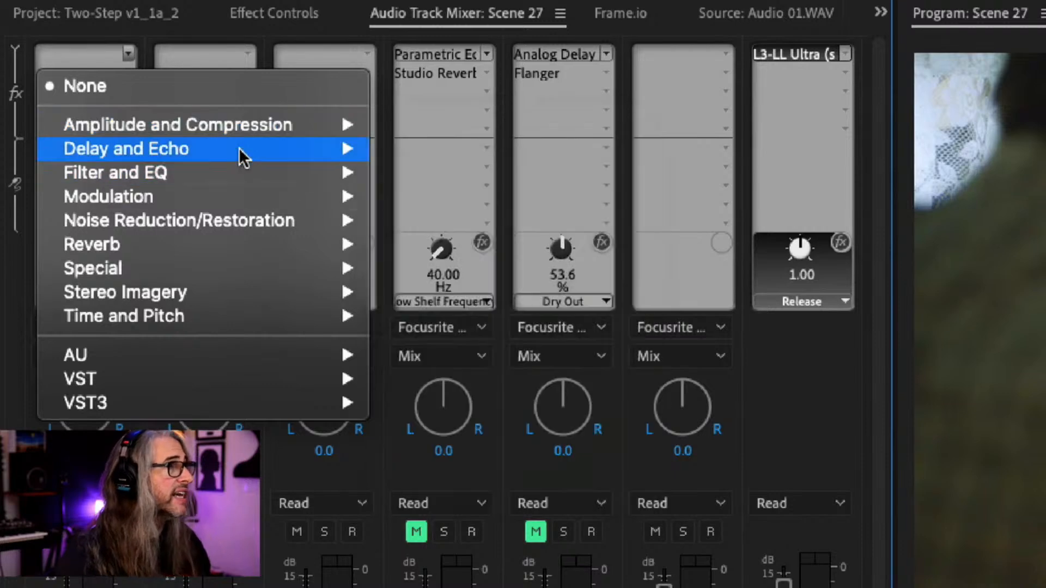
mouse_move(240, 151)
mouse_move(270, 173)
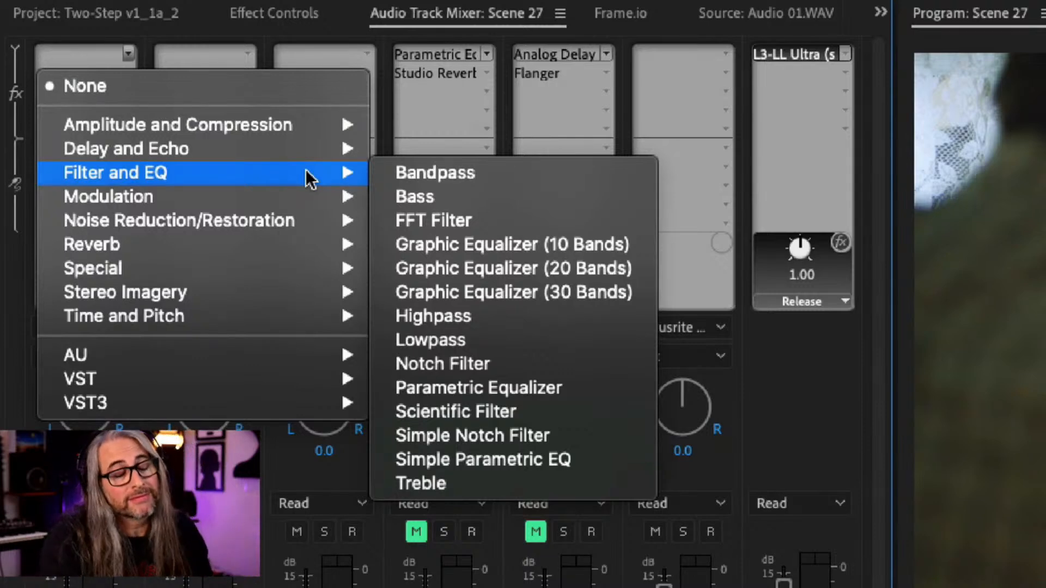
mouse_move(306, 188)
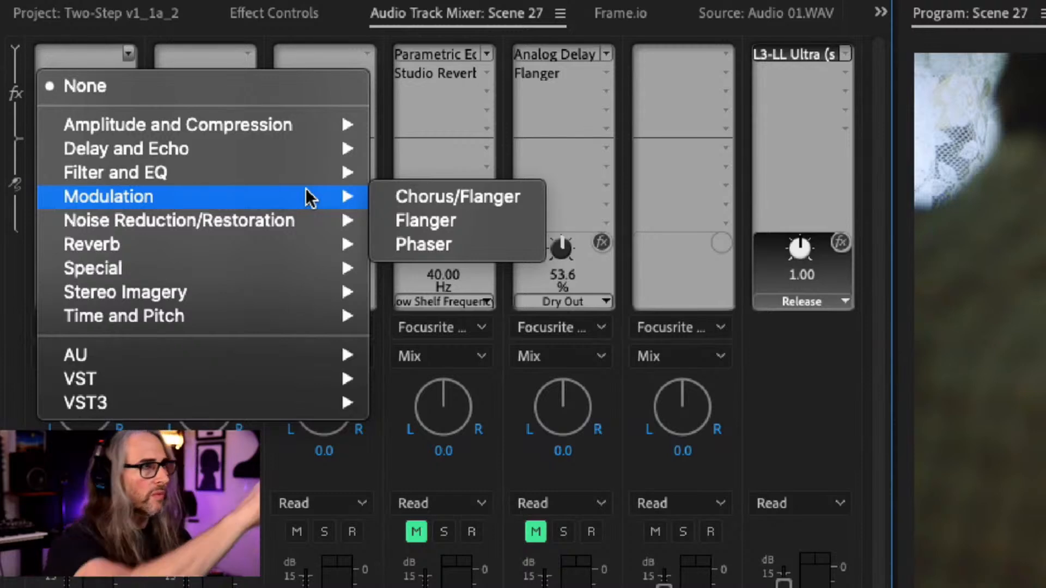
mouse_move(309, 218)
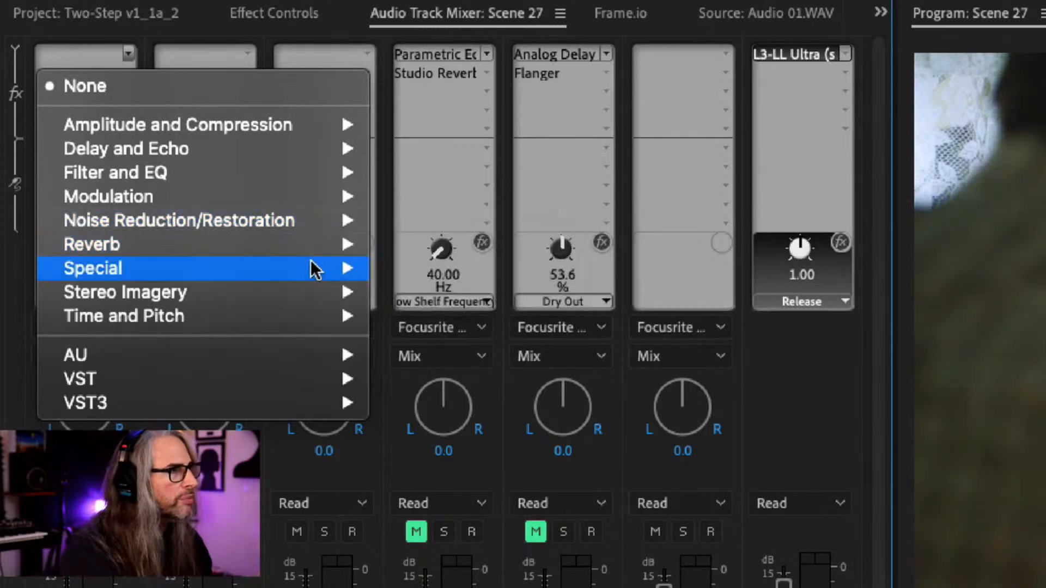
mouse_move(303, 293)
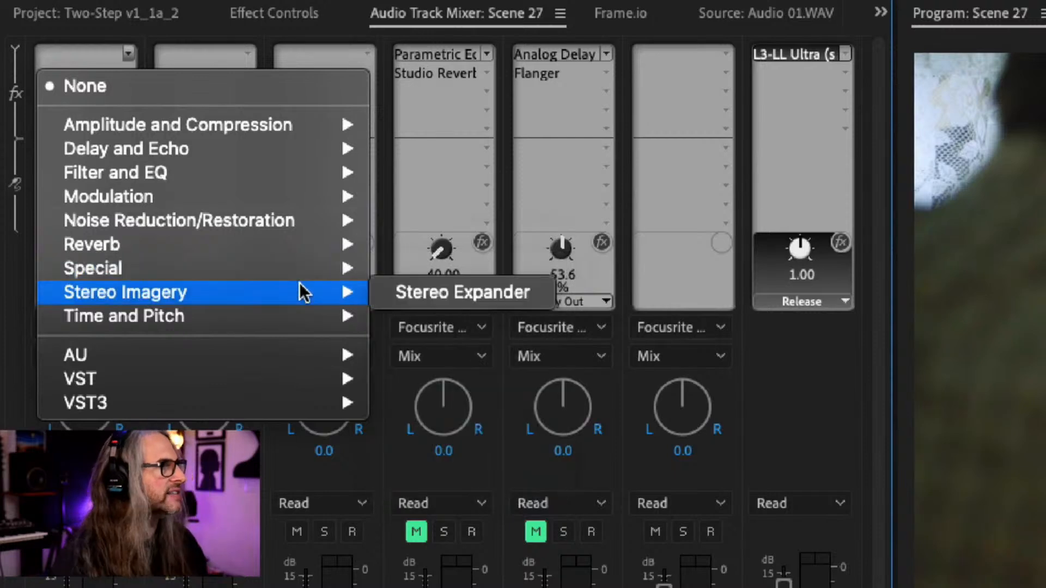
mouse_move(304, 318)
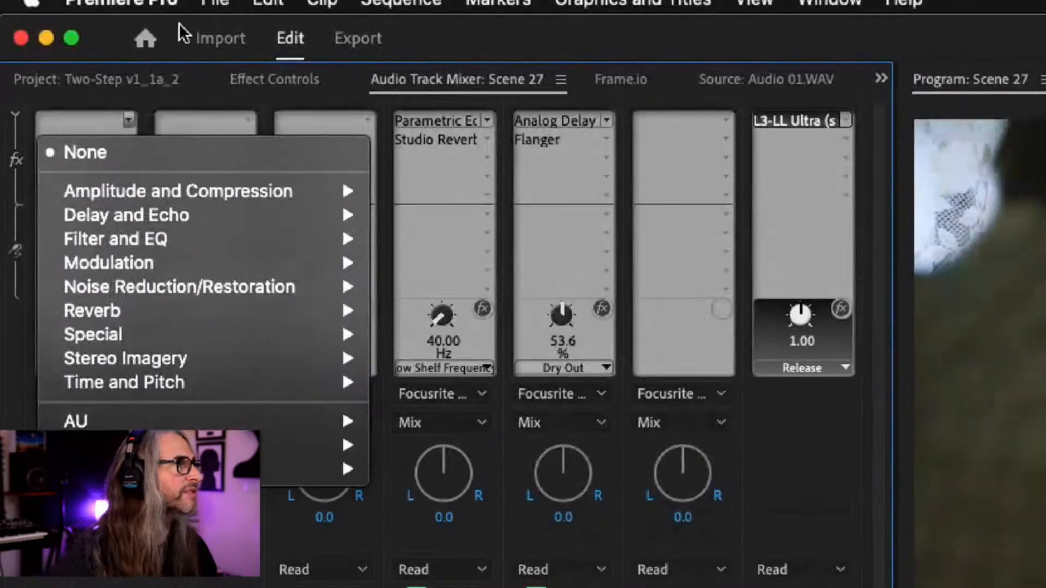
left_click(152, 15)
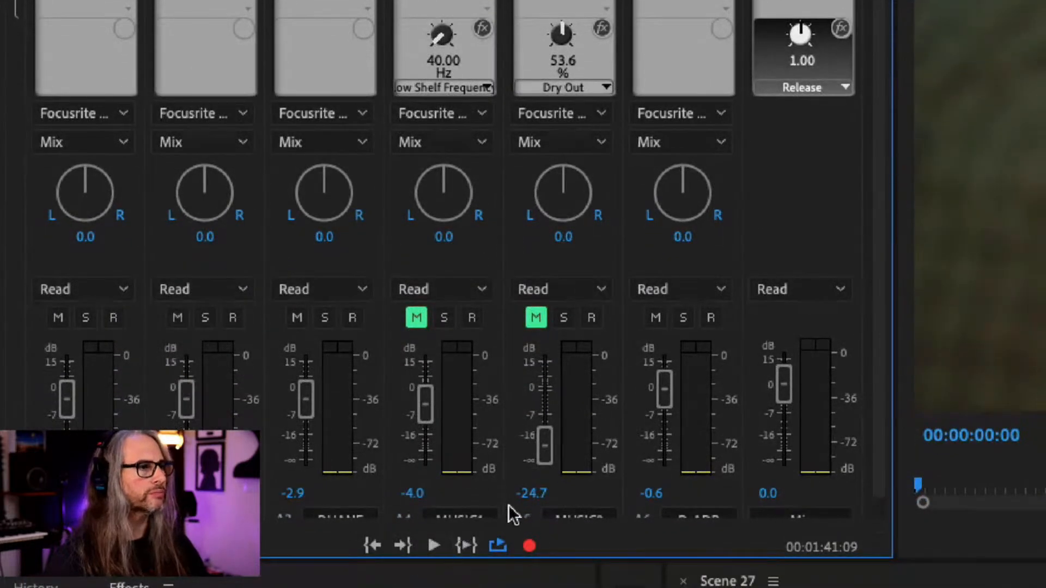
left_click_drag(874, 472, 878, 444)
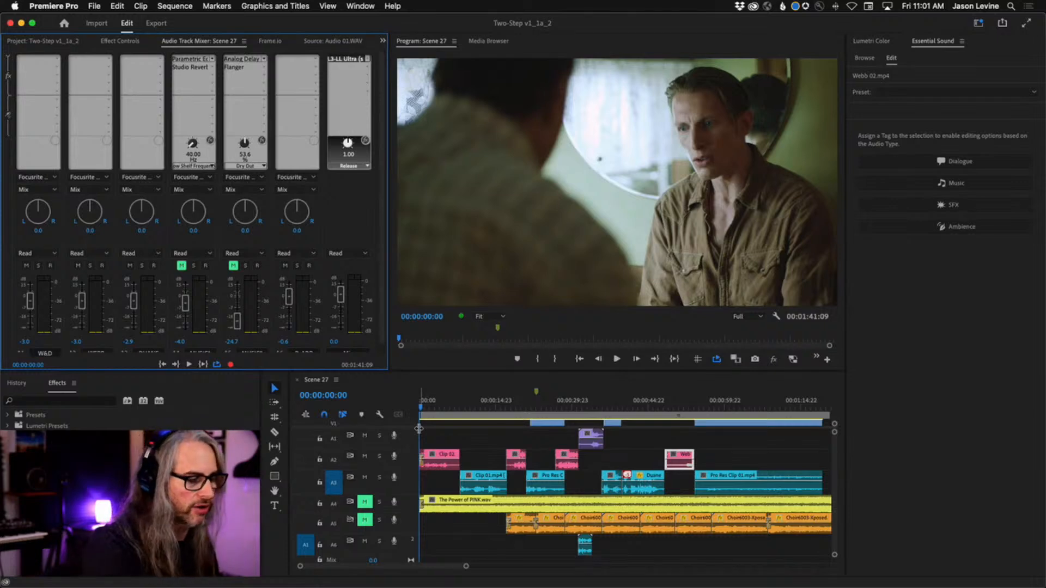
Play the dialogue from about 00:00:16:14 to 00:00:37:00, and move the playhead back to about 00:00:30:00
left_click(503, 402)
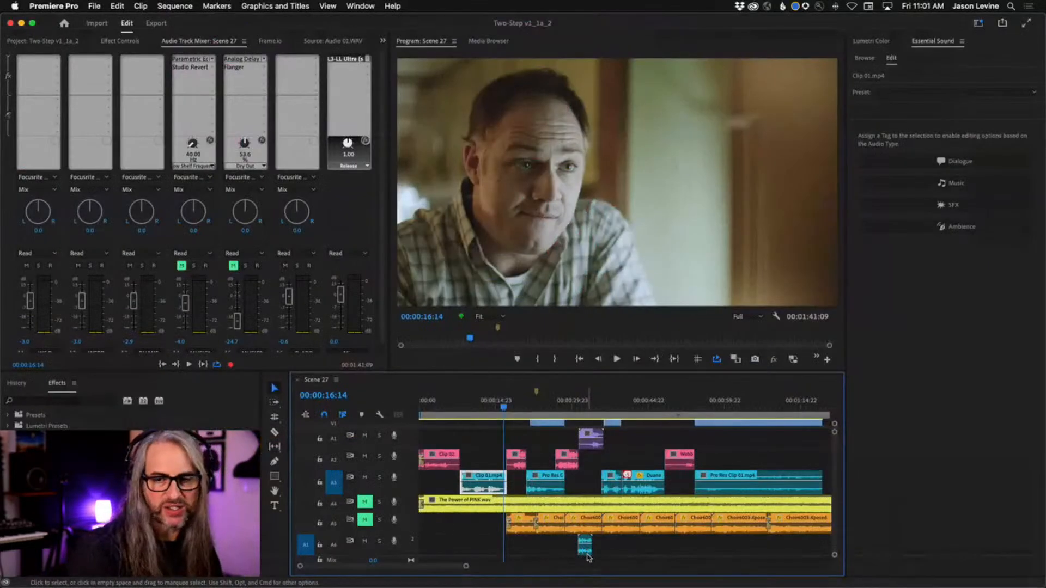
key("space")
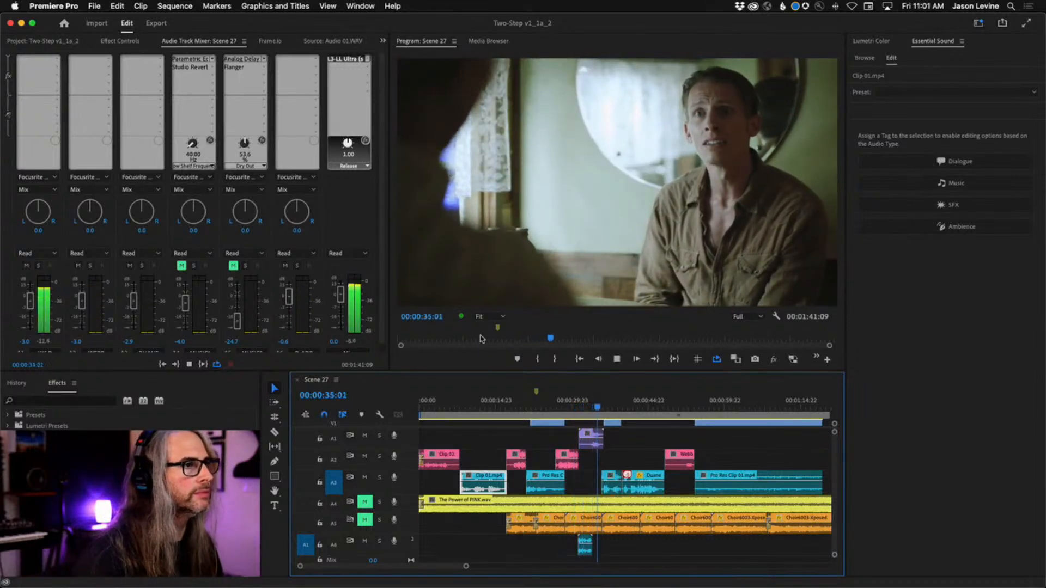
left_click(575, 413)
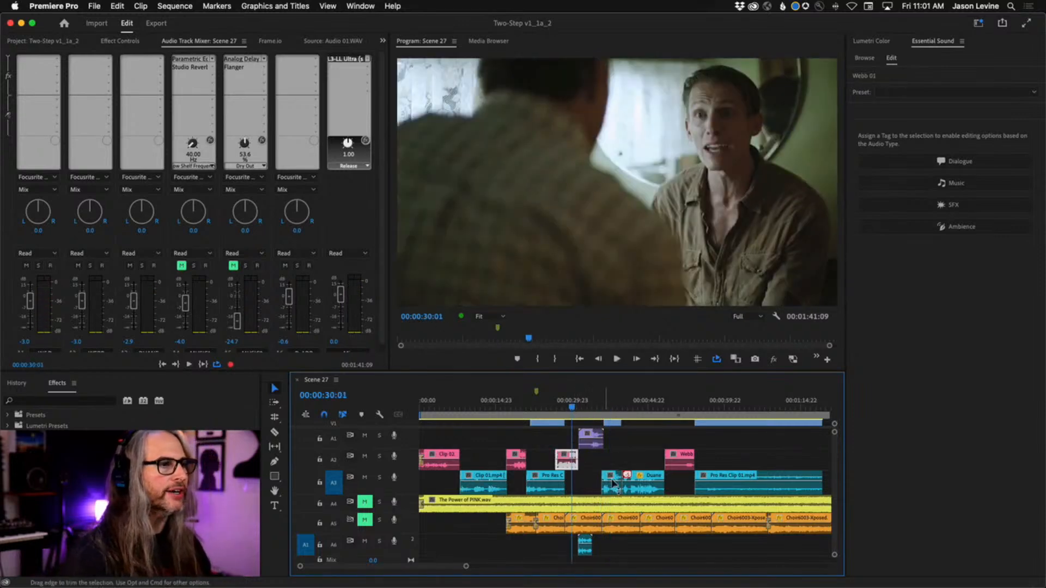
key("space")
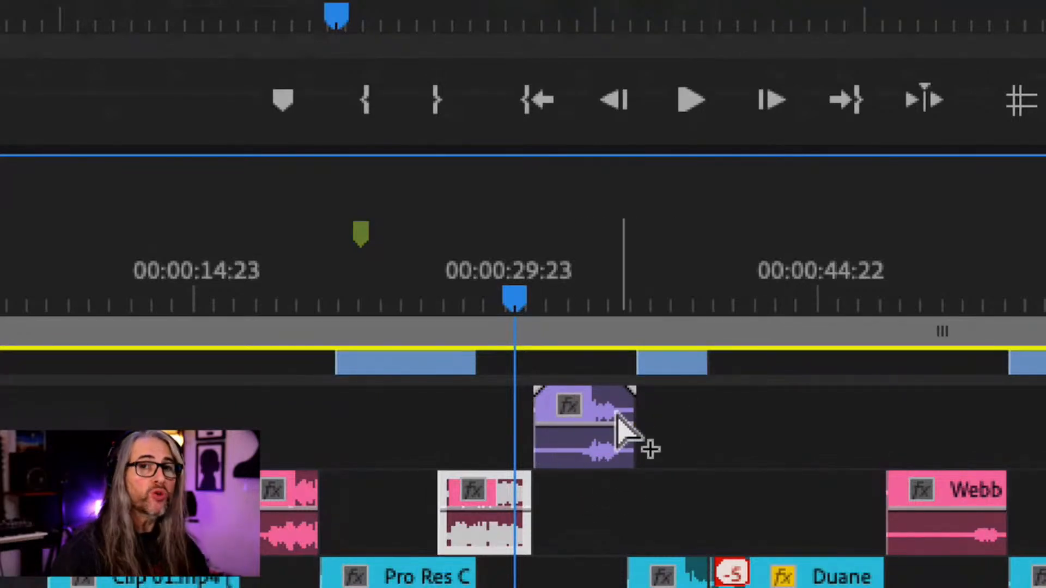
Play the overlapping W&D and D-ADR clips from about 00:00:30:11, select the W&D clip, and replay the passage up to about 00:00:35:12
mouse_move(621, 431)
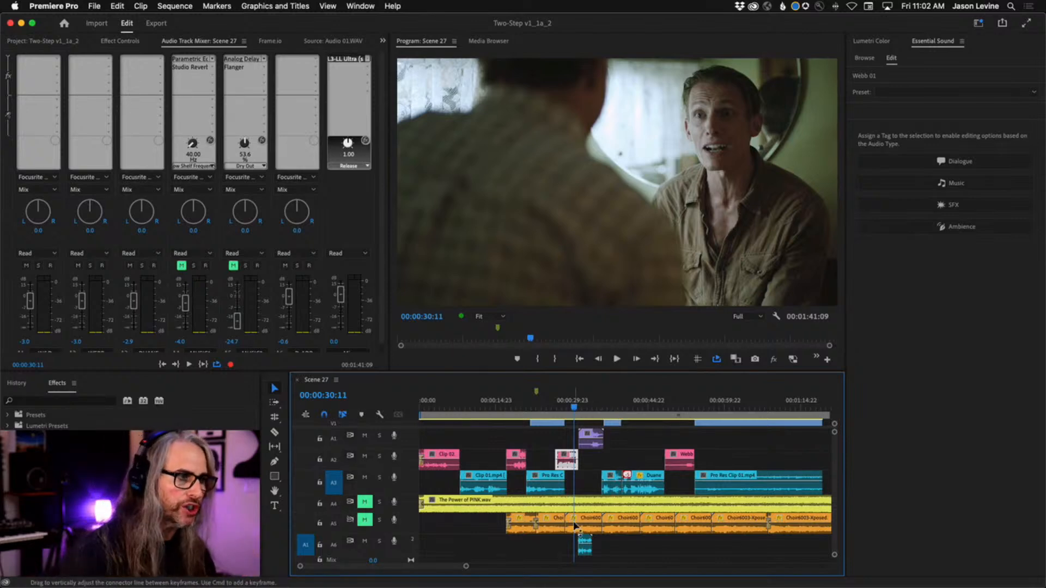
key("space")
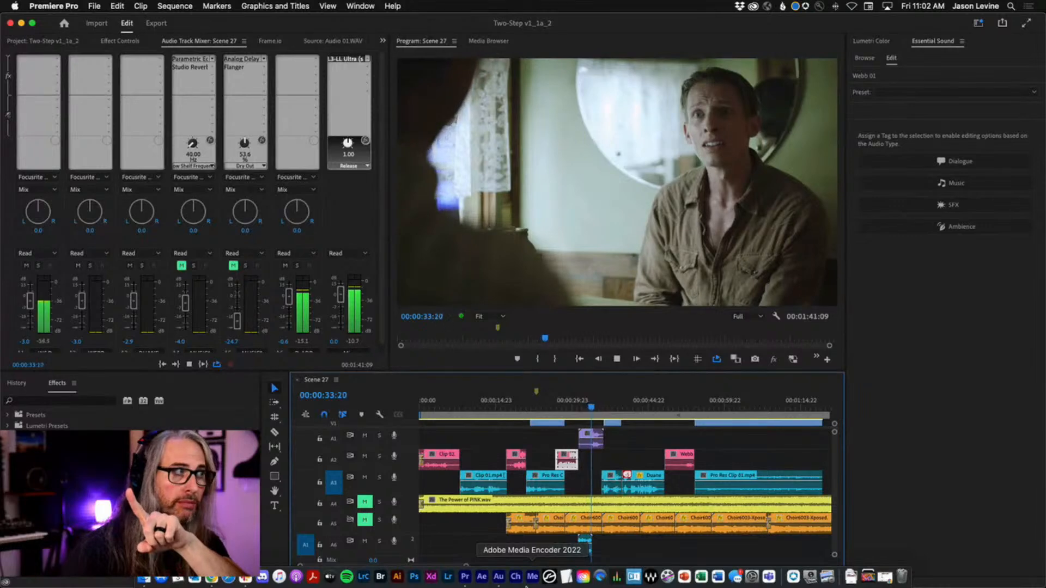
left_click(582, 443)
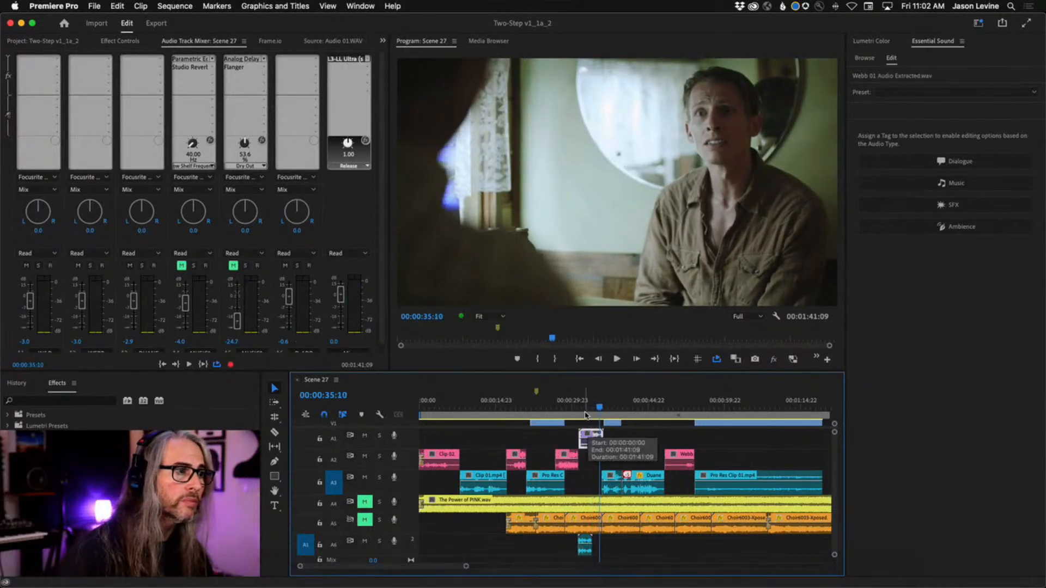
left_click(586, 413)
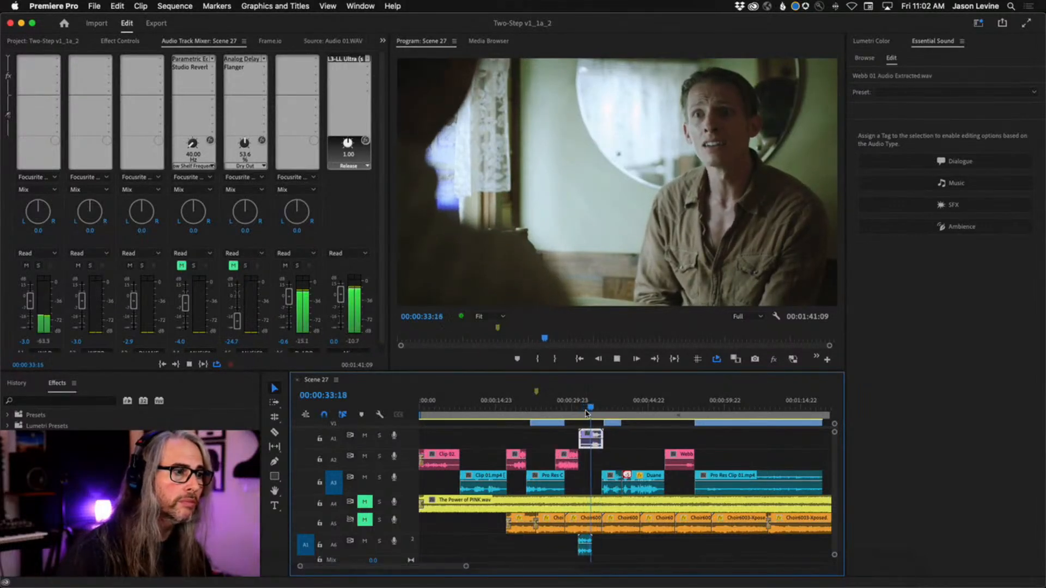
key("space")
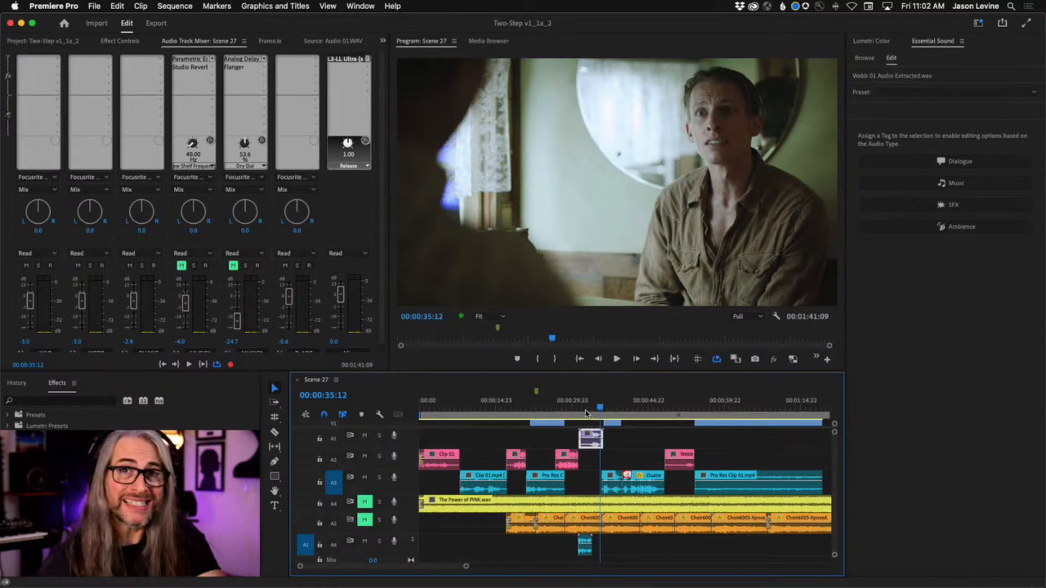
Replay the selected A1 clip's passage from about 00:00:31:13 to 00:00:33:20
left_click(580, 412)
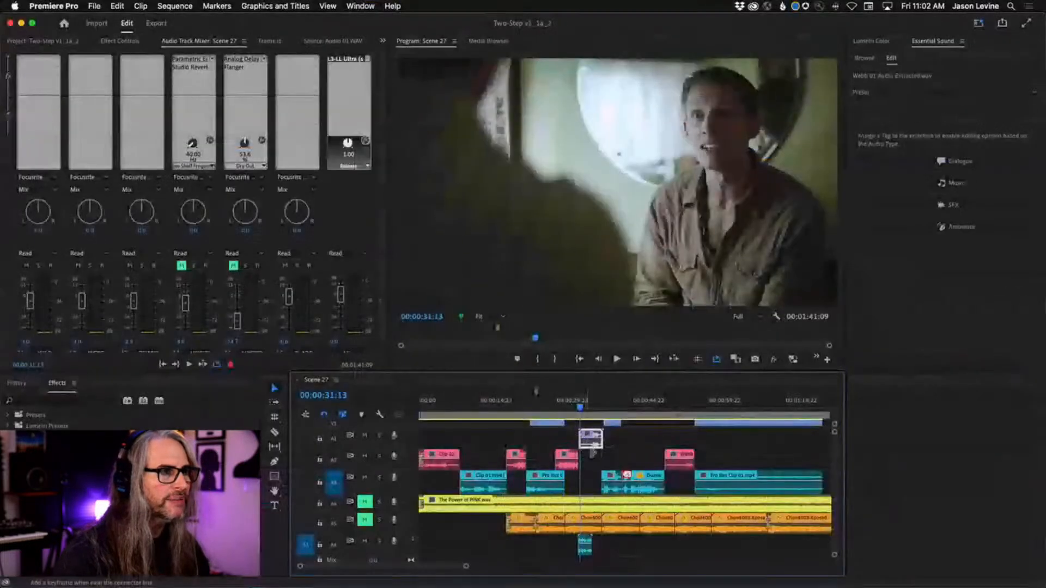
key("space")
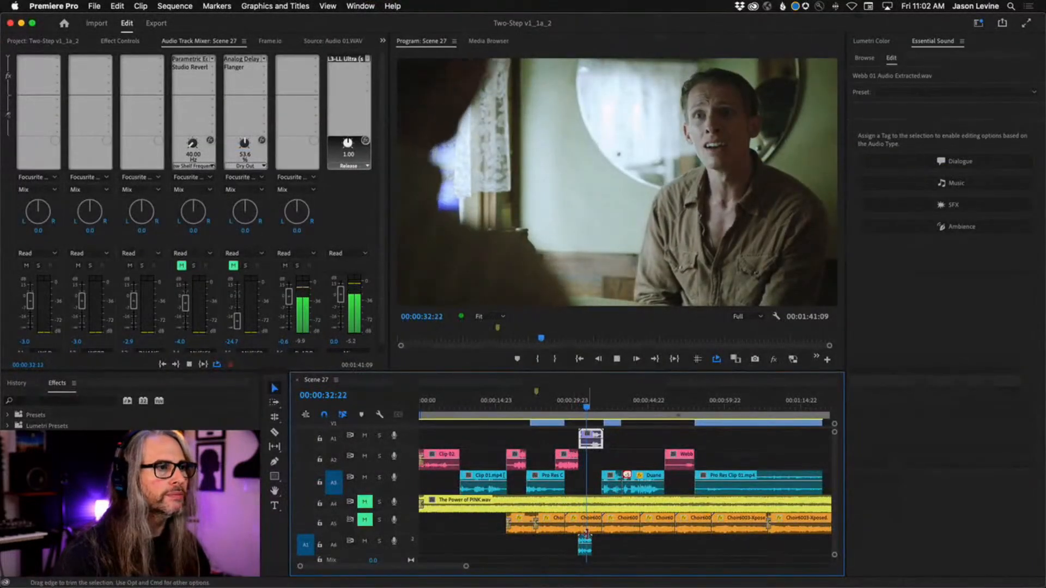
key("space")
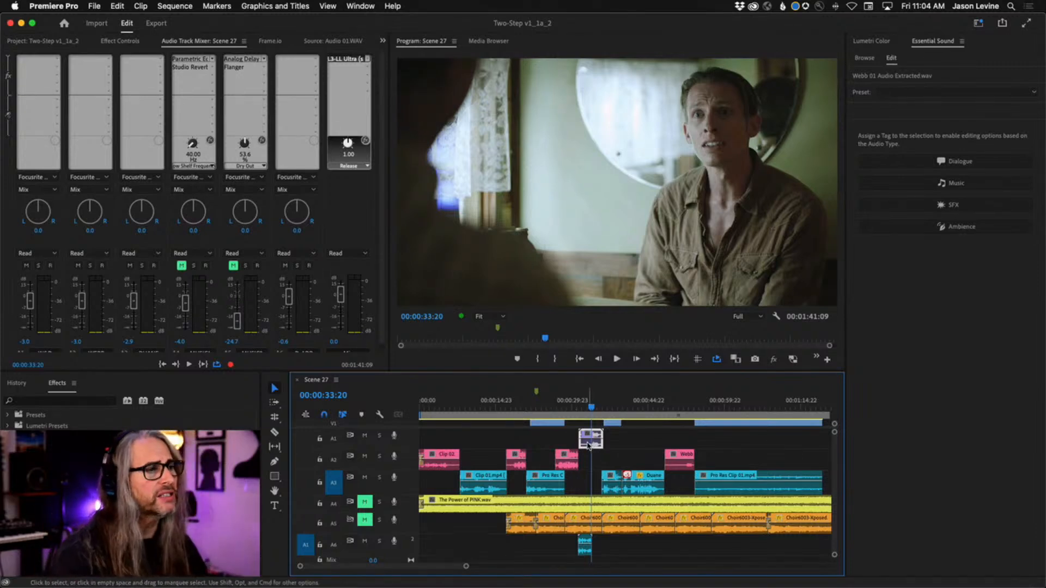
Open the selected A1 clip in Adobe Audition and play its dialogue from about 0:02.377
right_click(589, 446)
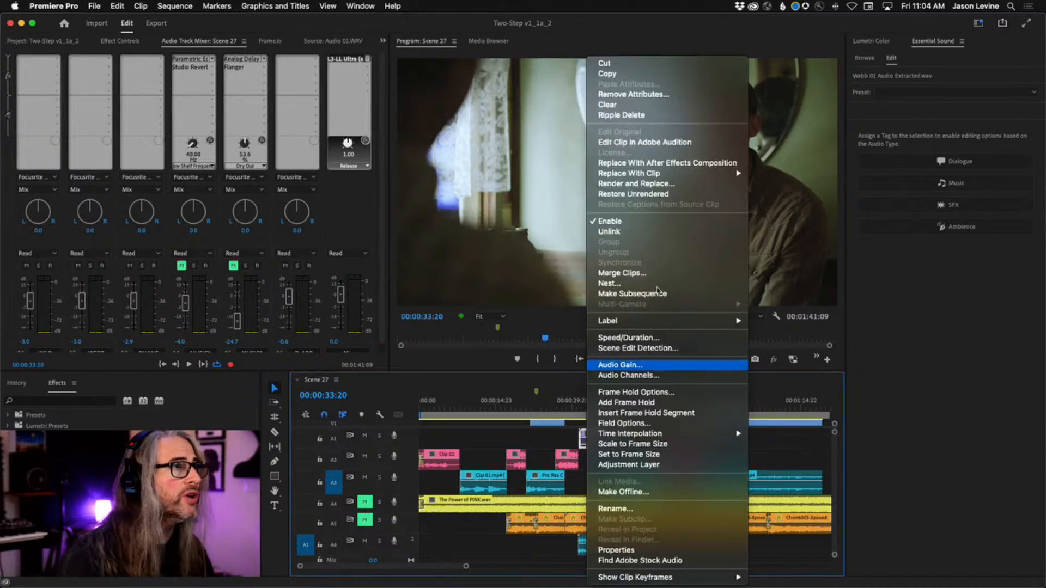
left_click(671, 143)
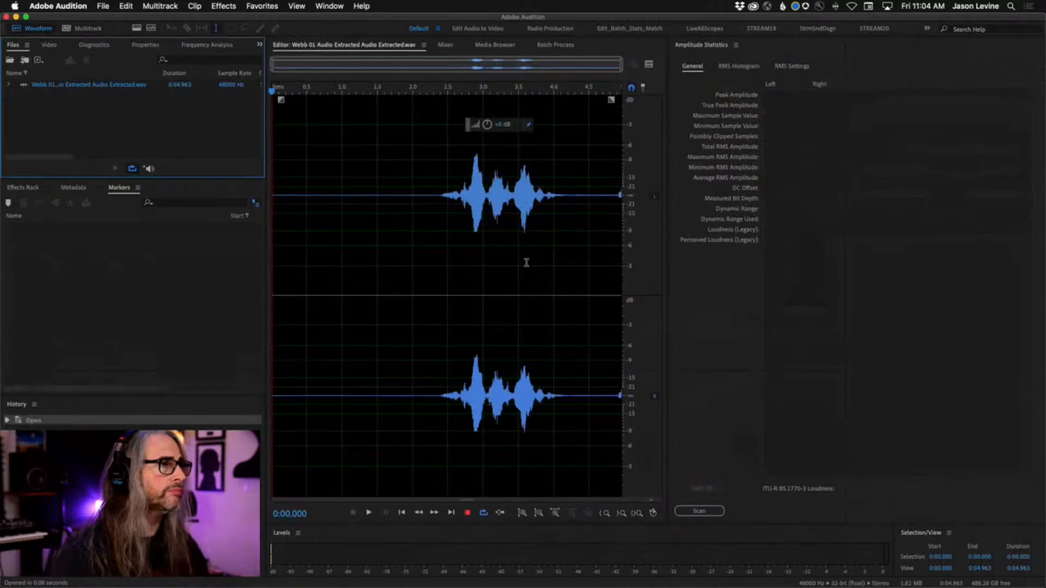
left_click(440, 93)
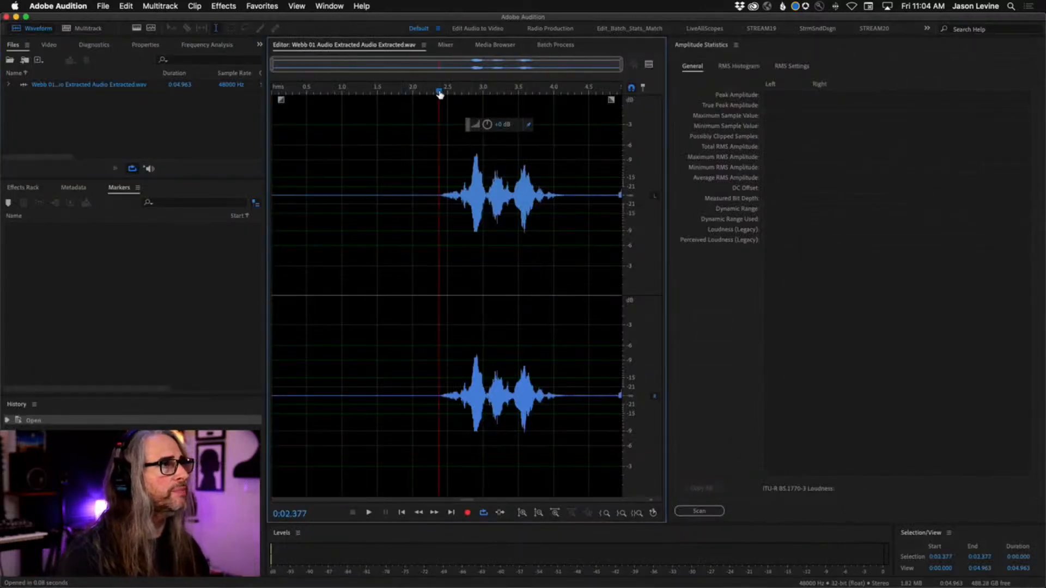
key("space")
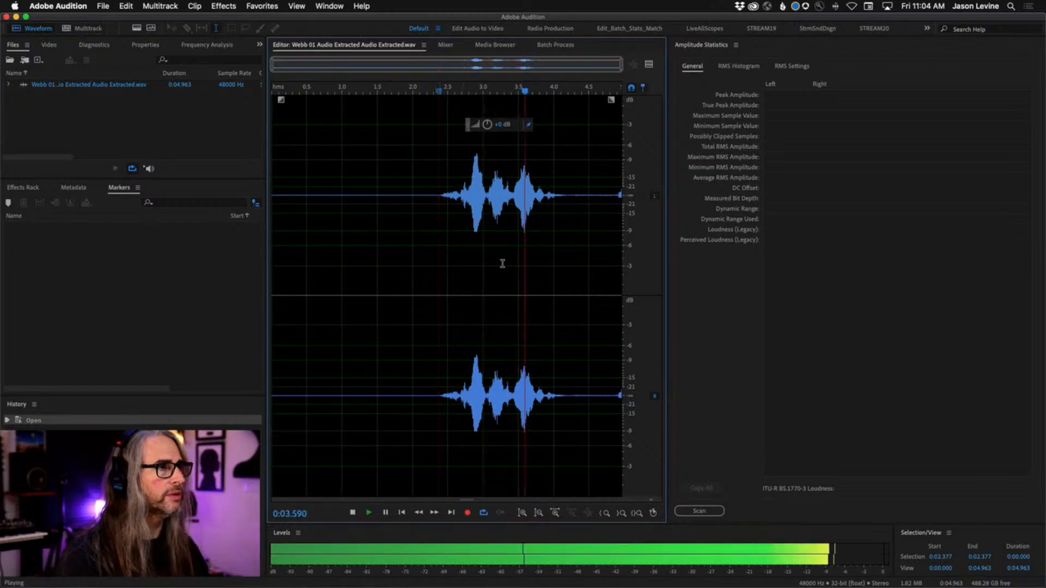
Select the quiet room tone after the dialogue, from about 0:04.276 to 0:04.855, and loop its playback
left_click_drag(574, 239, 614, 218)
key("space")
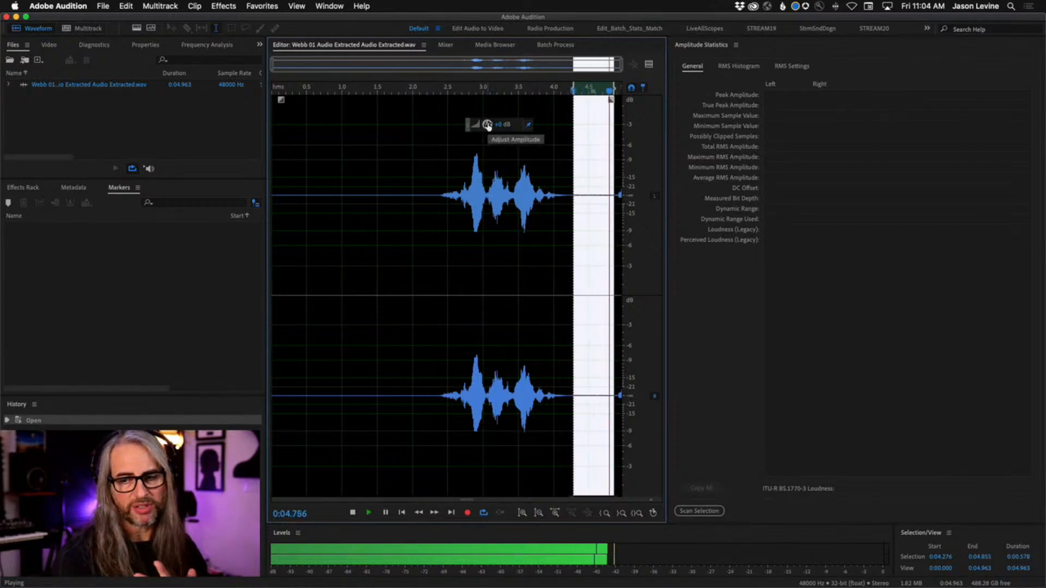
Try boosting the selected room tone by about 15 dB and then further, stop playback, and undo the boost
left_click_drag(488, 125, 533, 124)
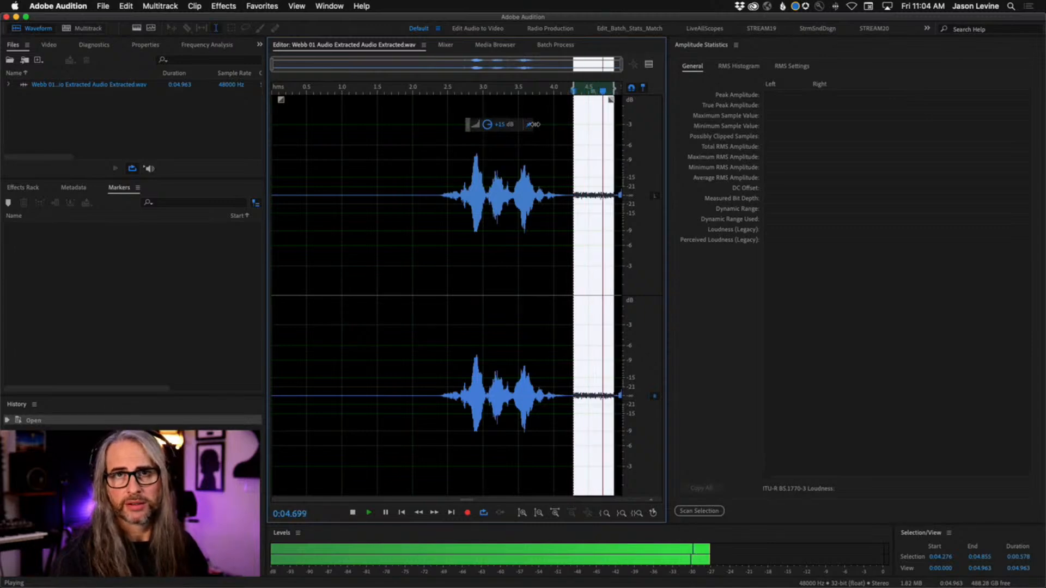
mouse_move(535, 124)
left_mouse_down()
mouse_move(499, 125)
mouse_move(527, 125)
left_mouse_up()
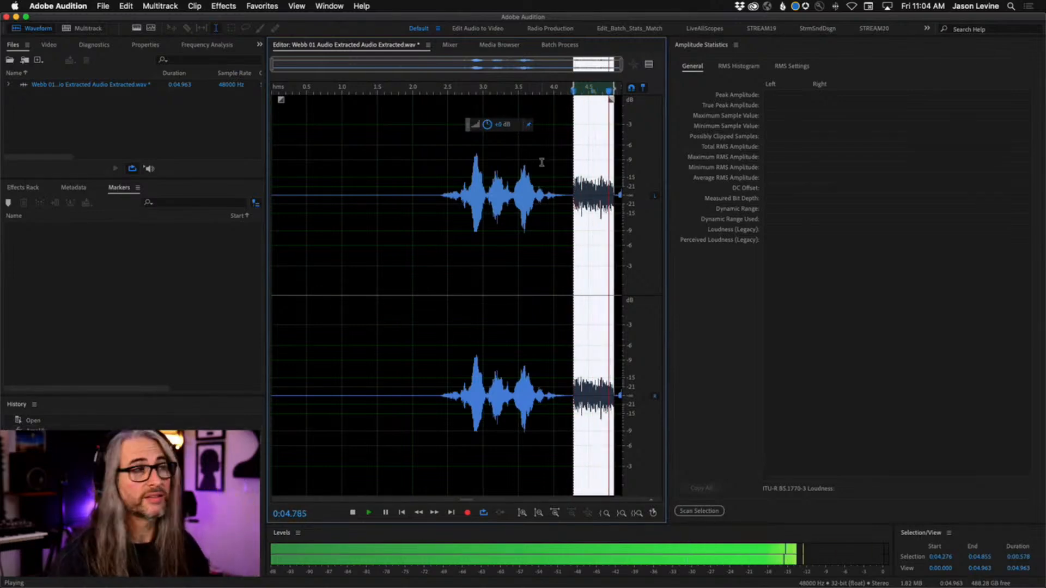
key("space")
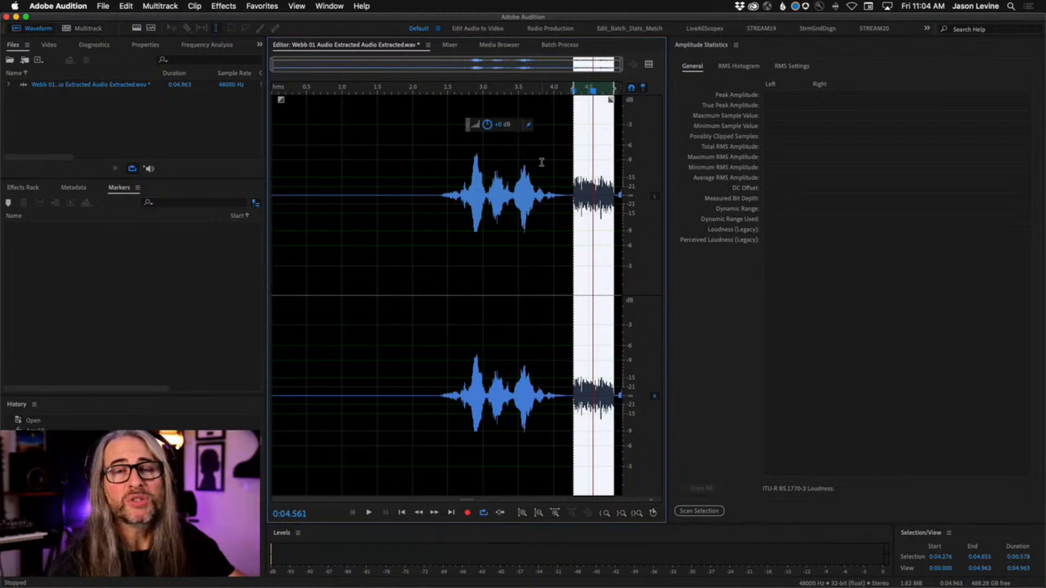
key("super+z")
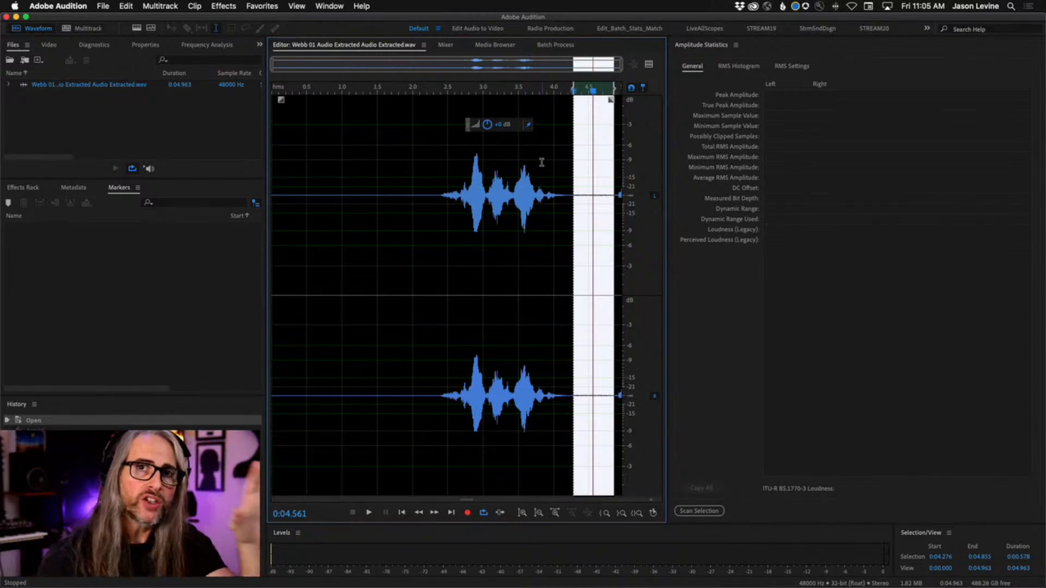
Copy the selected room tone to a new audio file and select all of that file's audio
right_click(584, 153)
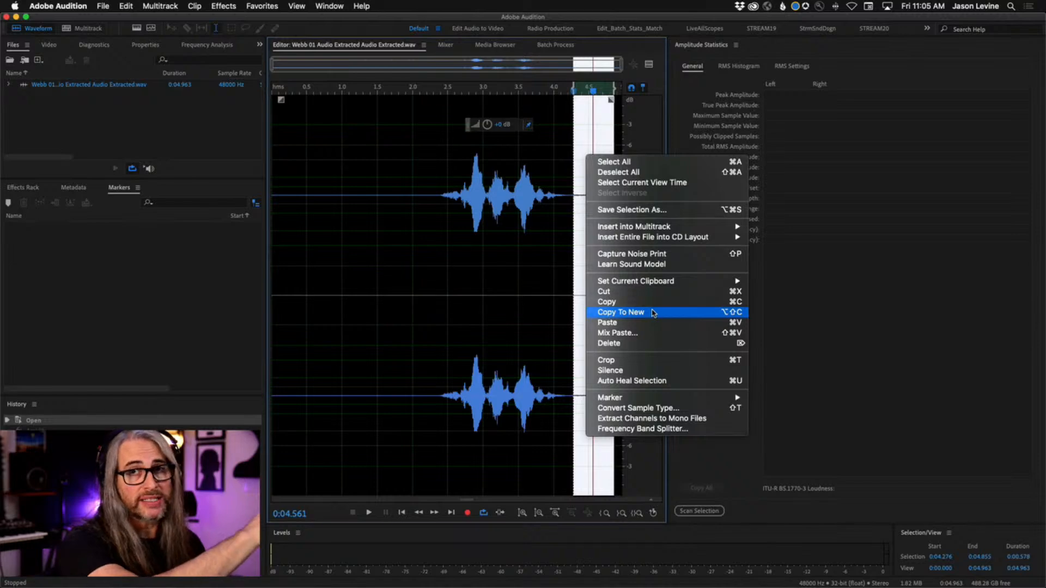
left_click(653, 313)
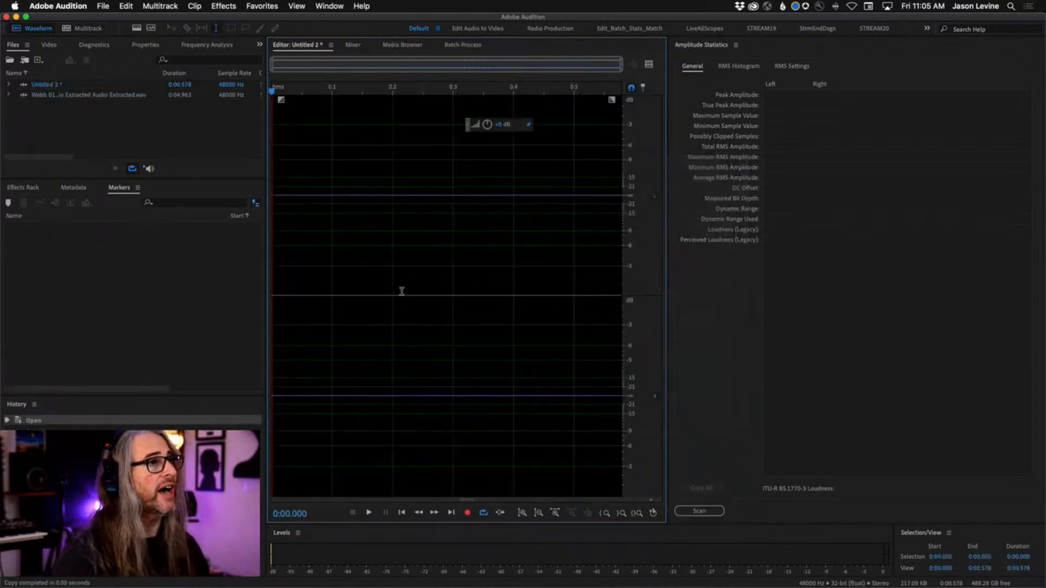
key("super+a")
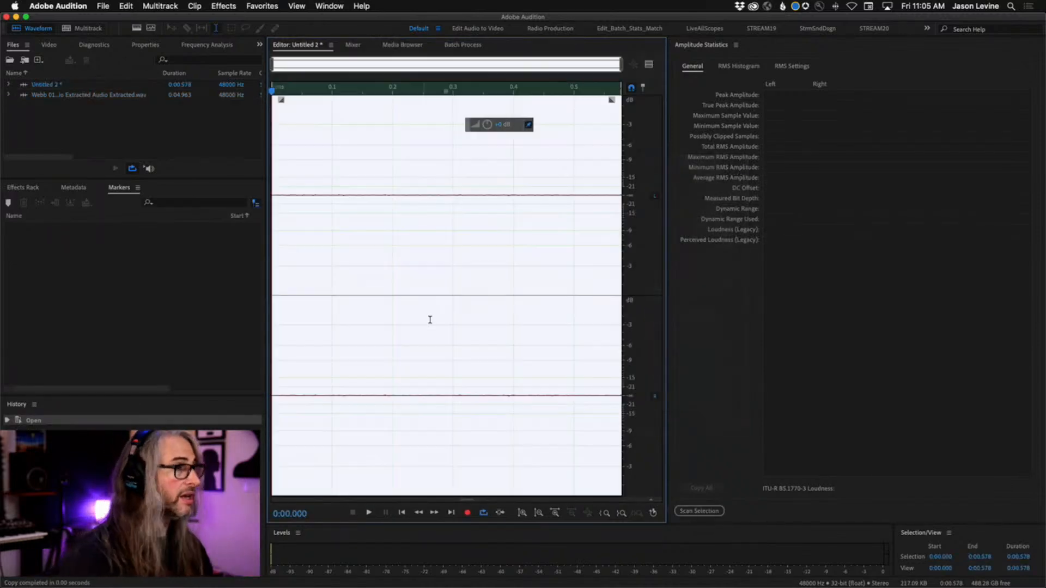
Append four copies of the room tone one after another to the end of the new file
left_click(489, 289)
left_click(452, 512)
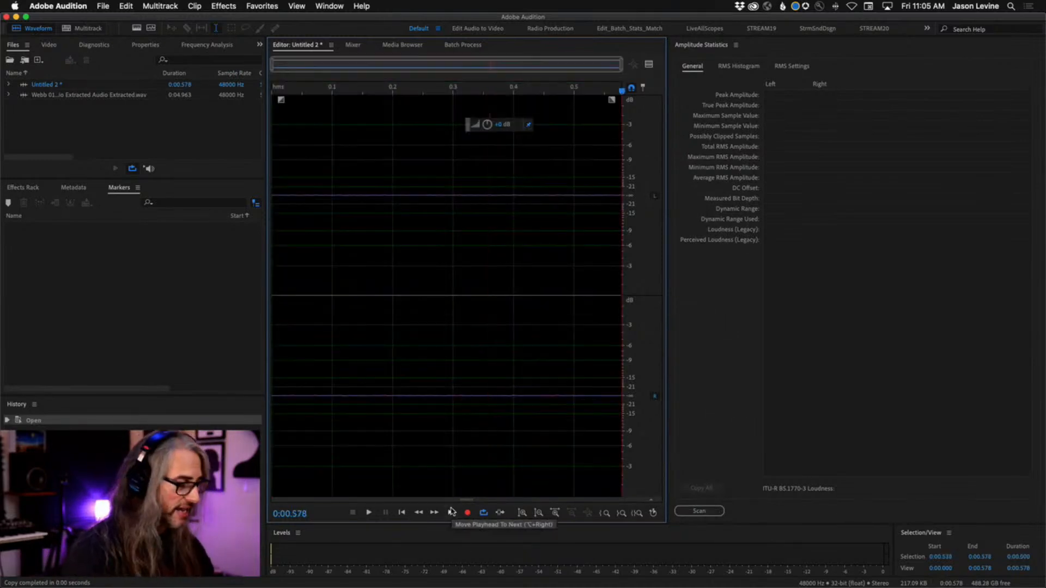
key("super+v")
left_click(367, 410)
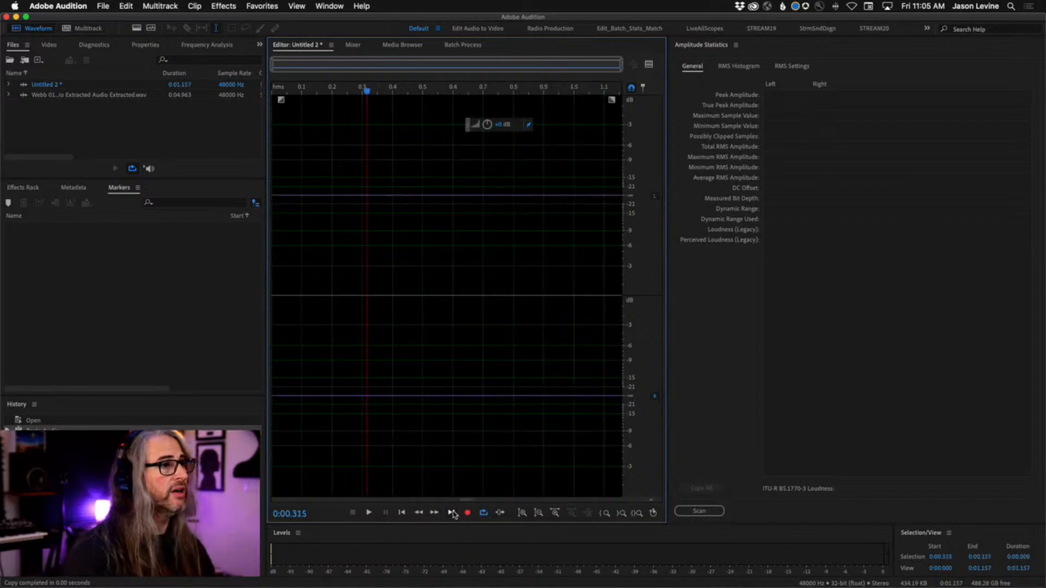
left_click(453, 514)
key("super+v")
left_click(466, 374)
left_click(452, 514)
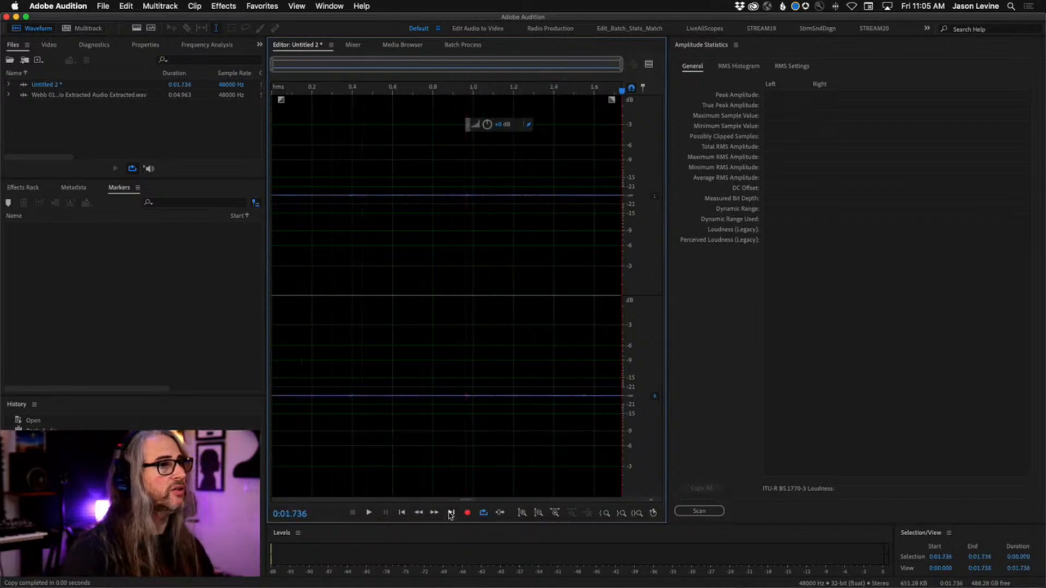
key("super+v")
left_click(451, 424)
left_click(451, 512)
key("super+v")
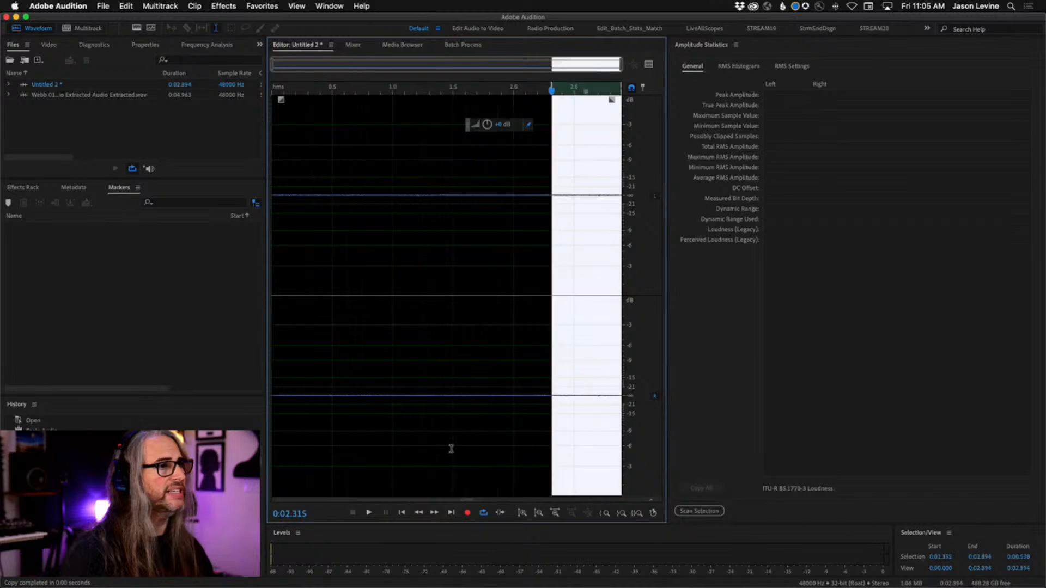
Insert five more copies of the room tone at varied points until the file lasts about 5.8 seconds
left_click(414, 350)
key("super+v")
left_click(357, 375)
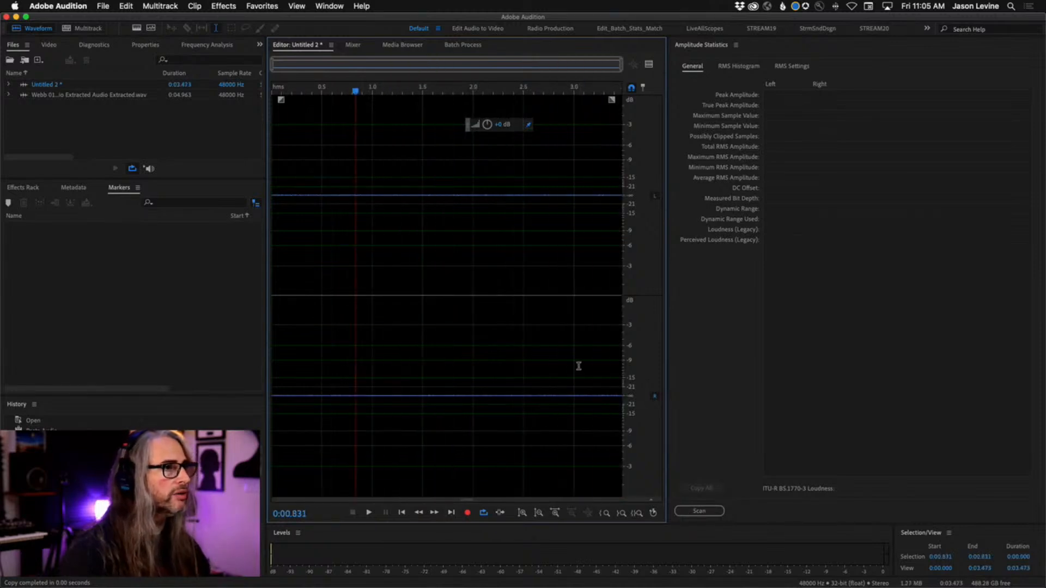
left_click(576, 364)
key("super+v")
left_click(346, 360)
key("super+v")
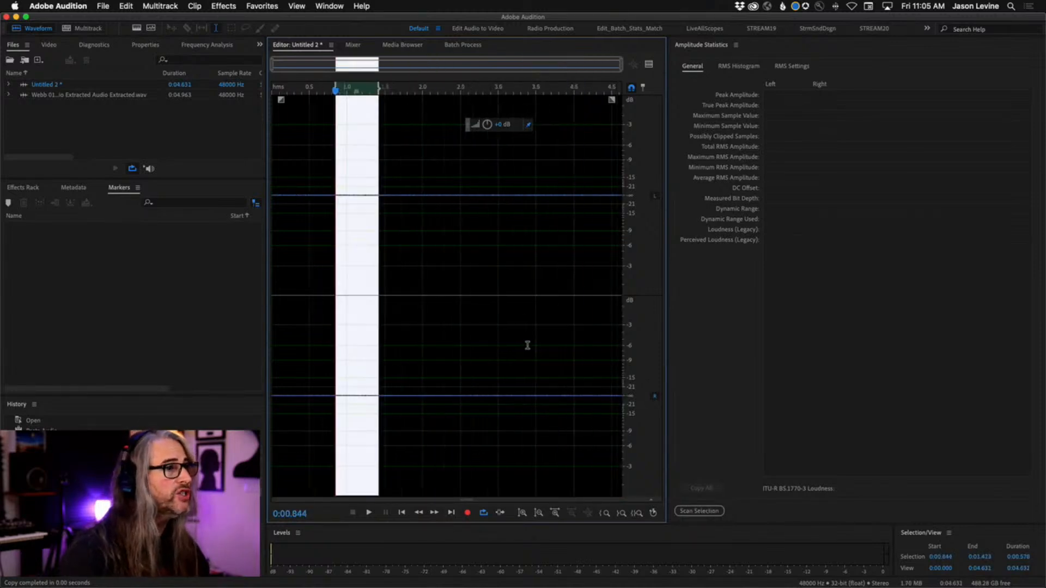
left_click(537, 343)
key("super+v")
left_click(446, 341)
key("super+v")
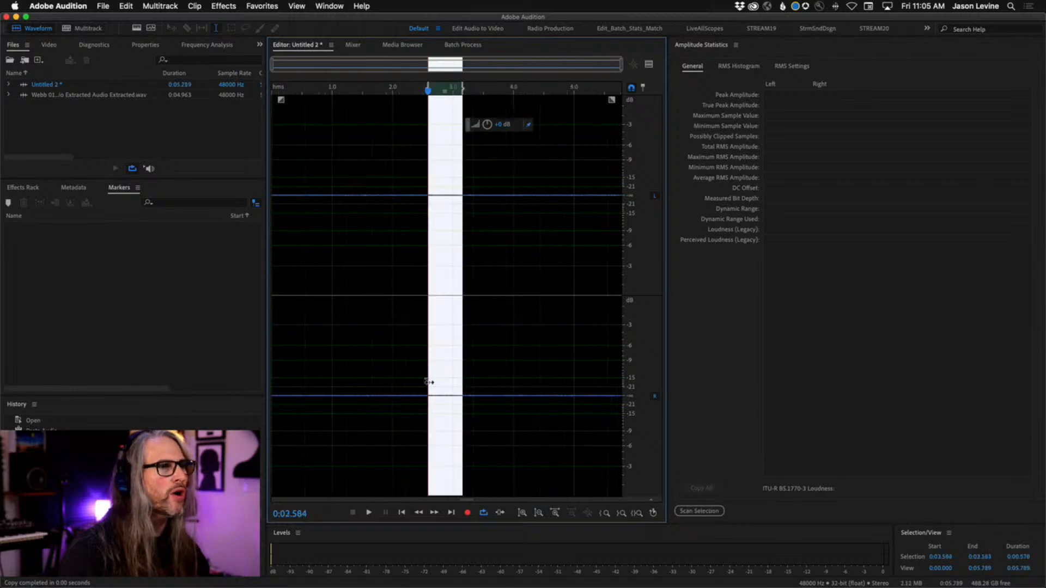
Play the extended room tone in a loop from about 0:04.294 while raising its amplitude, and stop playback
left_click(531, 387)
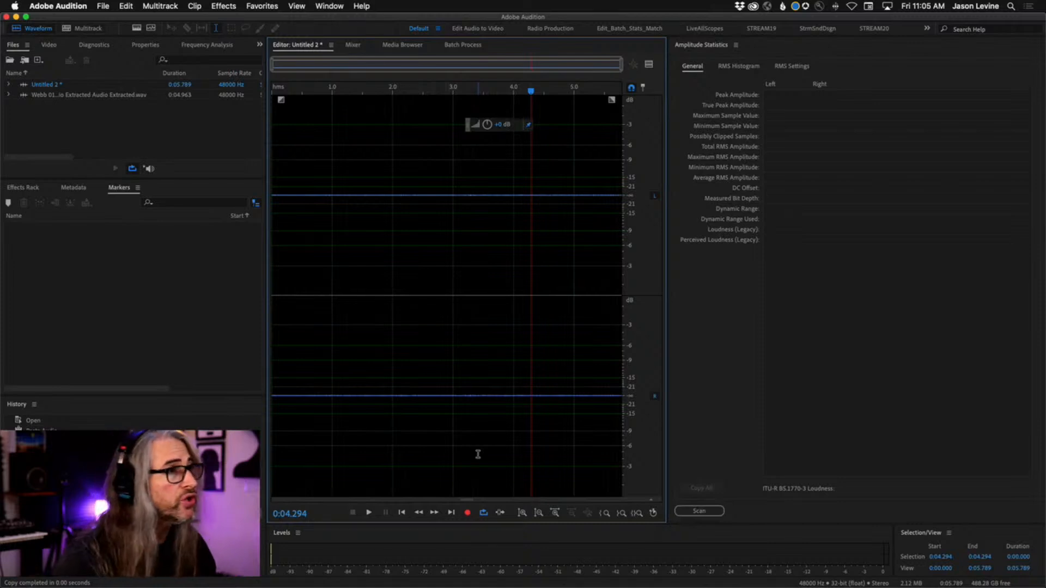
key("space")
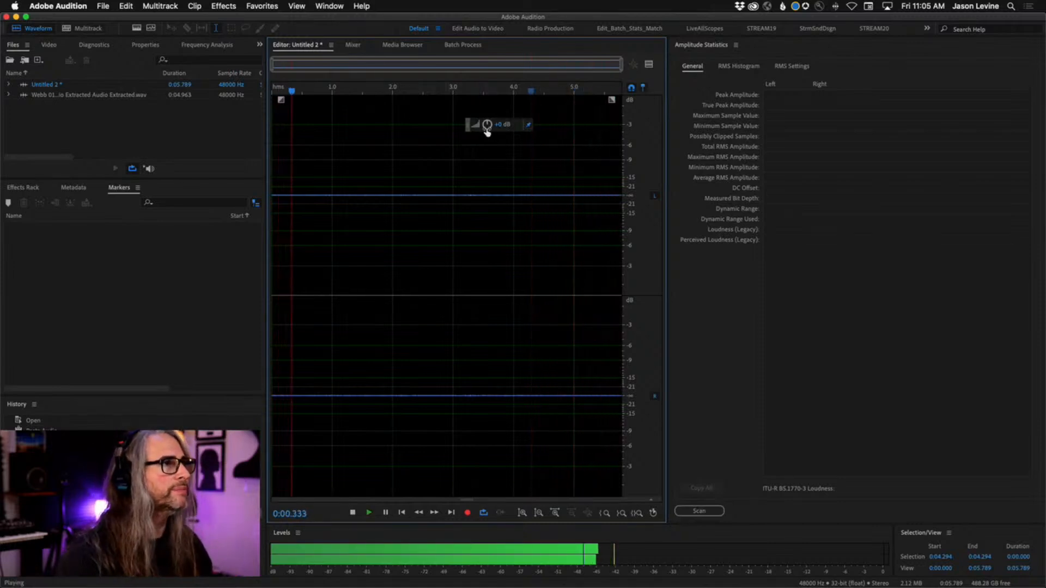
left_click_drag(487, 131, 529, 127)
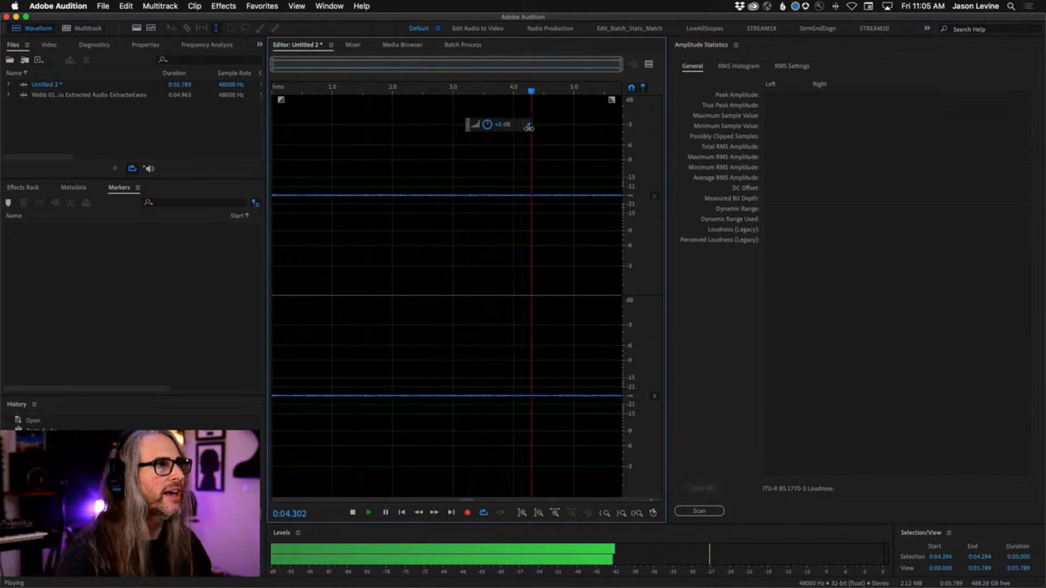
double_click(500, 155)
key("space")
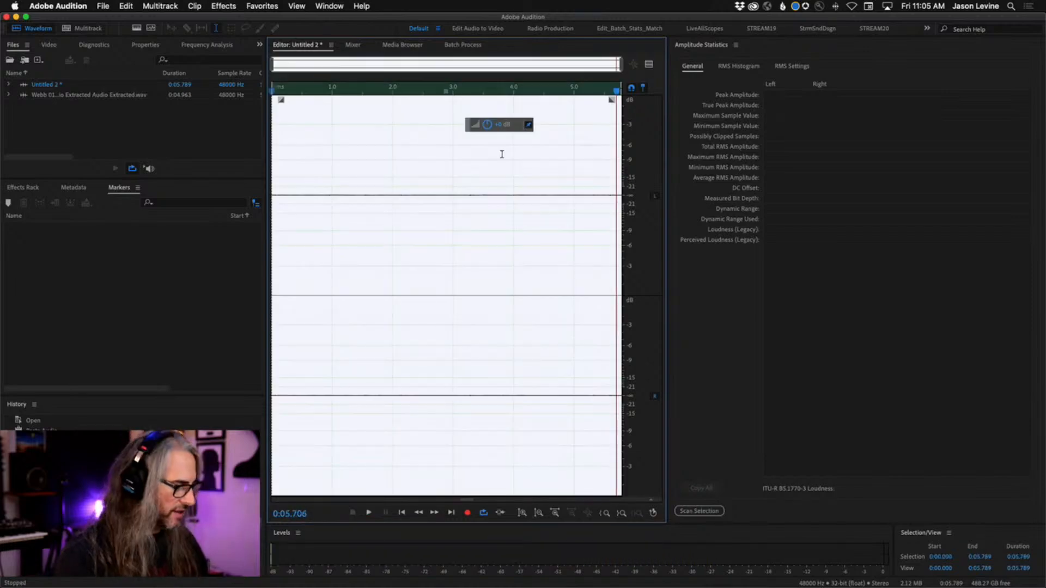
left_click(443, 189)
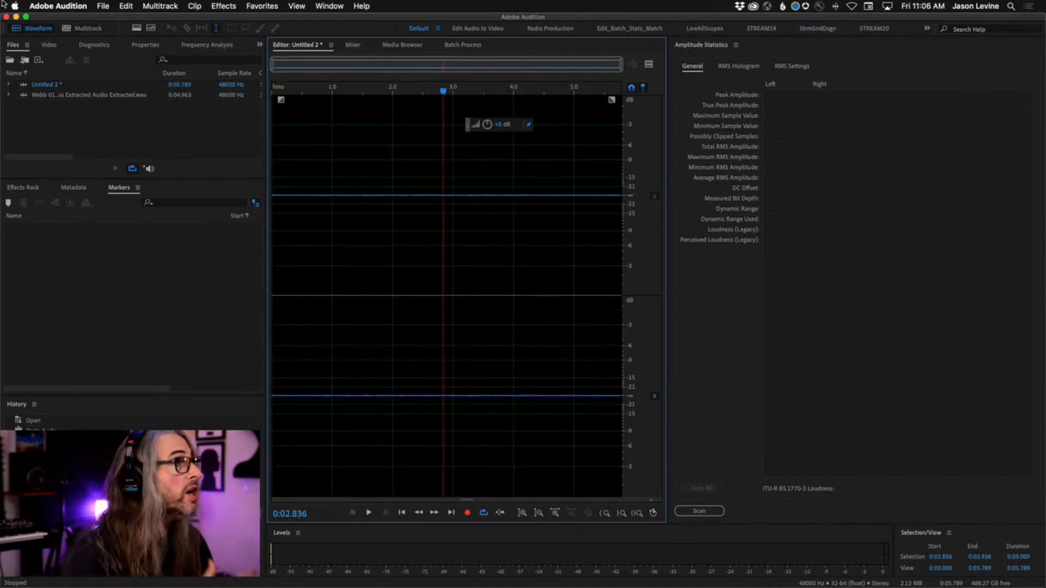
Switch to Premiere Pro and place RoomToneLoop01.wav from the project's Audio Files bin on track A3, beneath the A1 clip
left_click(103, 6)
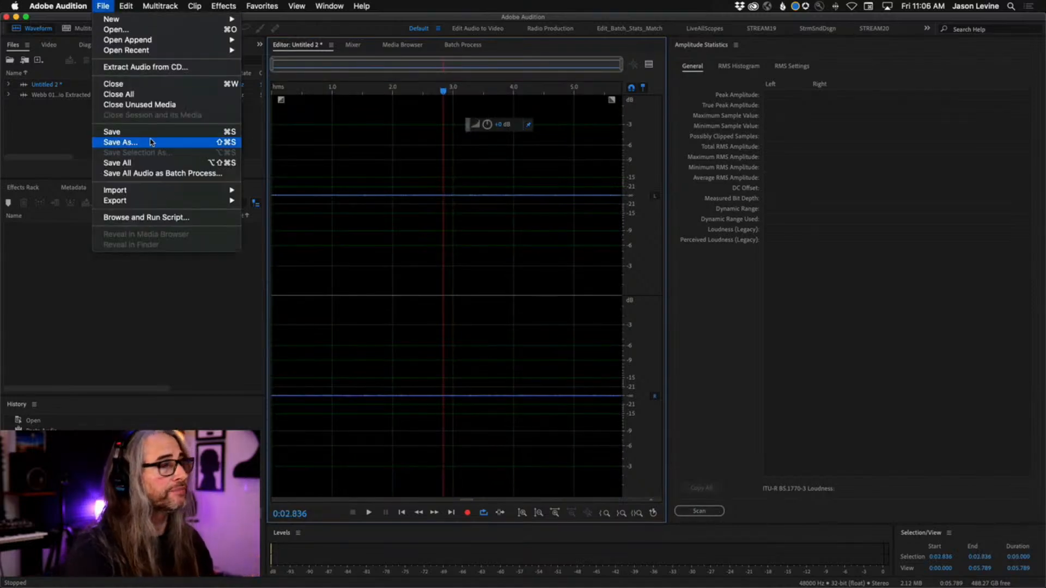
left_click(116, 4)
key("super+Tab")
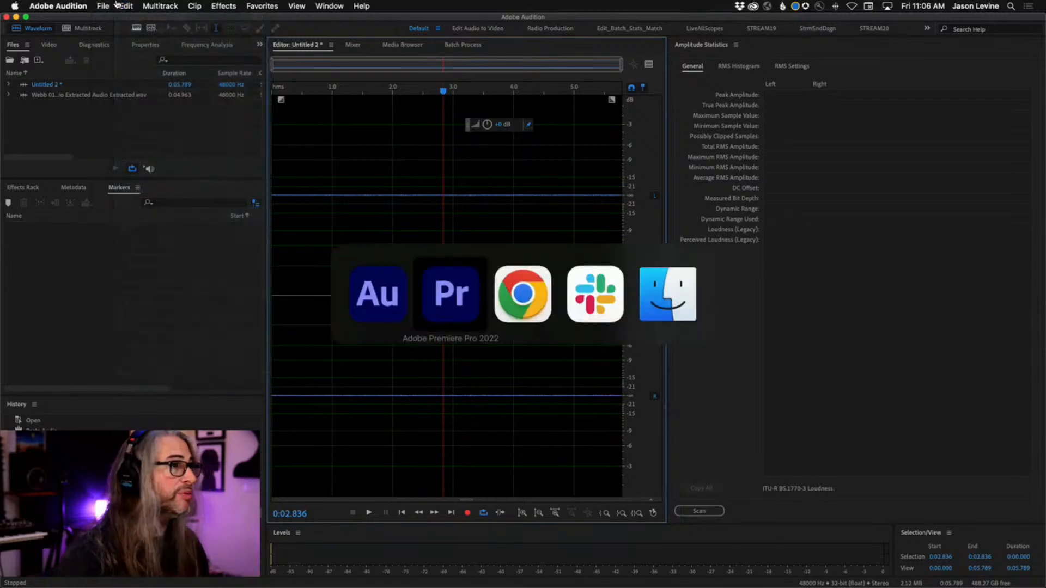
left_click(42, 42)
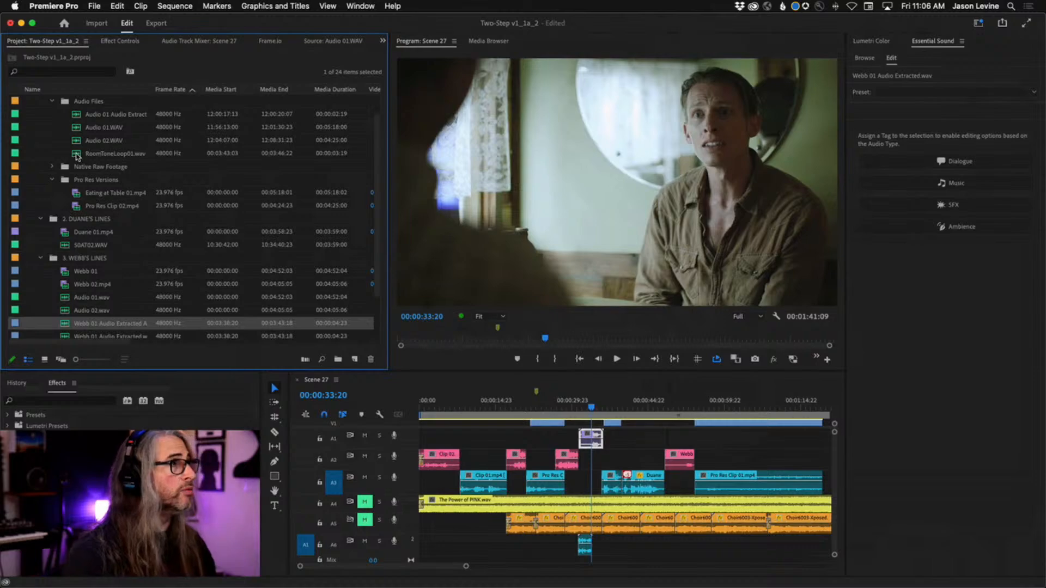
mouse_move(76, 157)
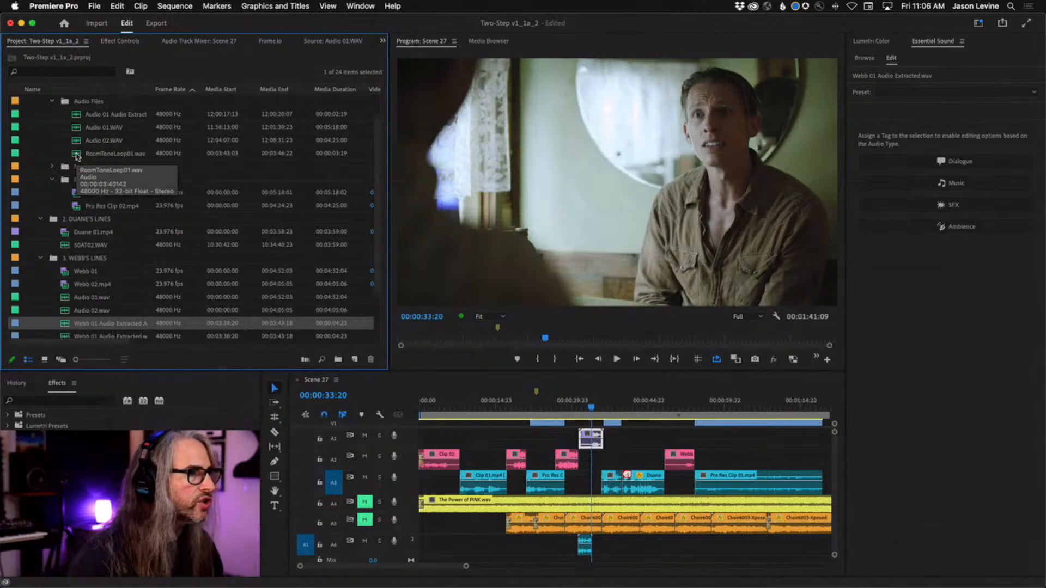
left_click_drag(76, 156, 582, 488)
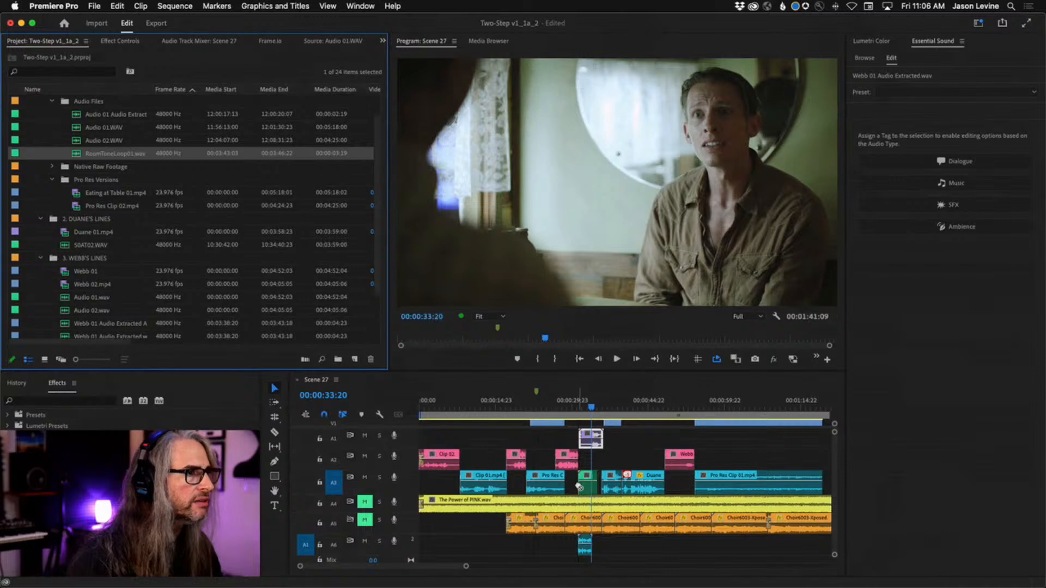
Move the playhead back before the room-tone clip and play through the A1 dialogue to about 00:00:35:05
left_click(589, 409)
left_click_drag(589, 412, 570, 410)
key("space")
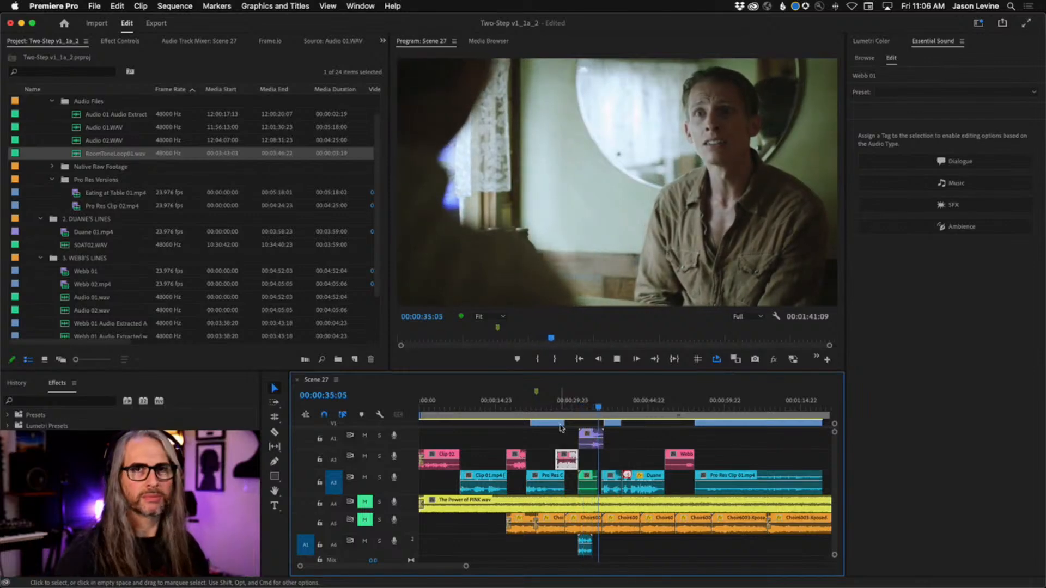
left_click(592, 436)
Return the playhead to about 00:00:30:19 and mute track A3
left_click_drag(600, 410, 576, 410)
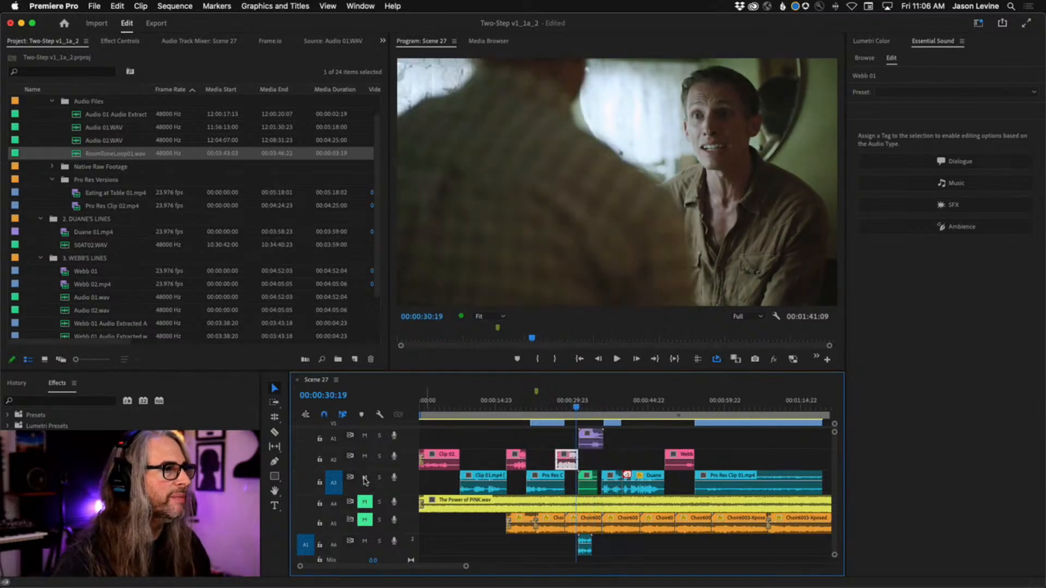
left_click(364, 478)
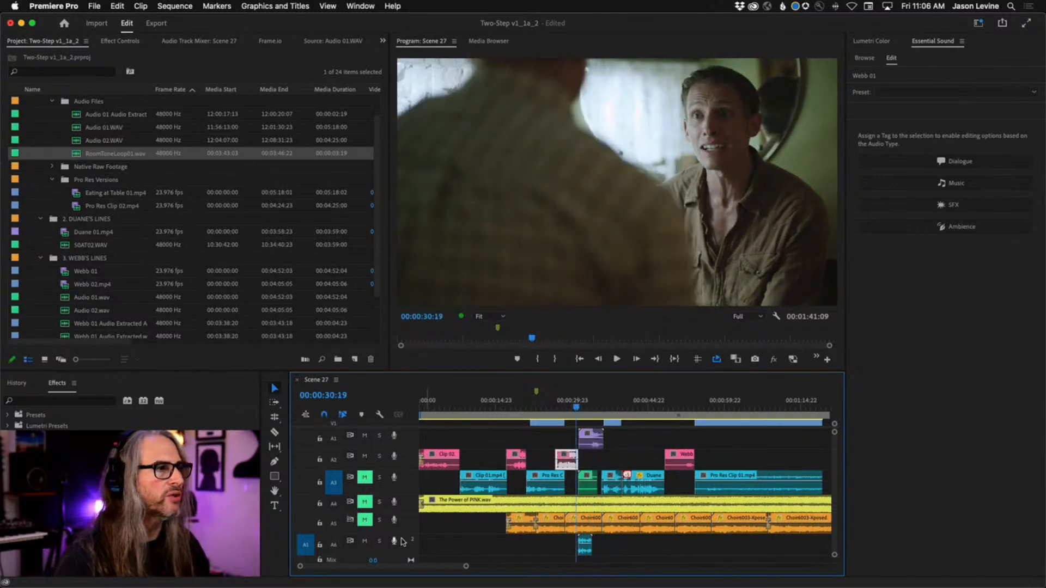
Play the A1 dialogue without the A3 room tone from 00:00:30:19 to about 00:00:35:10
key("space")
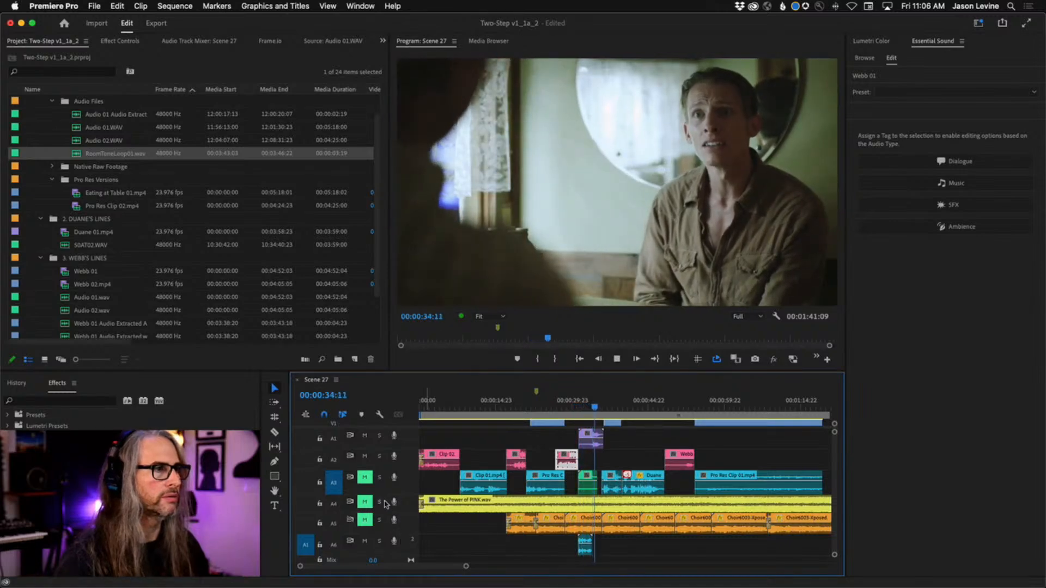
key("space")
left_click(584, 433)
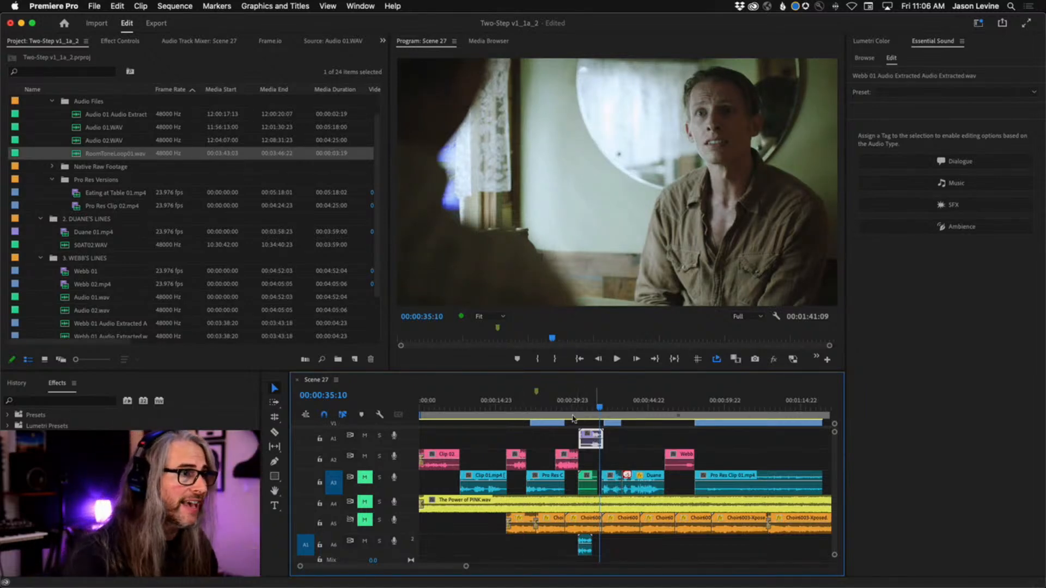
Unmute track A3 and replay the A1 dialogue with its room tone to about 00:00:35:11
left_click(366, 479)
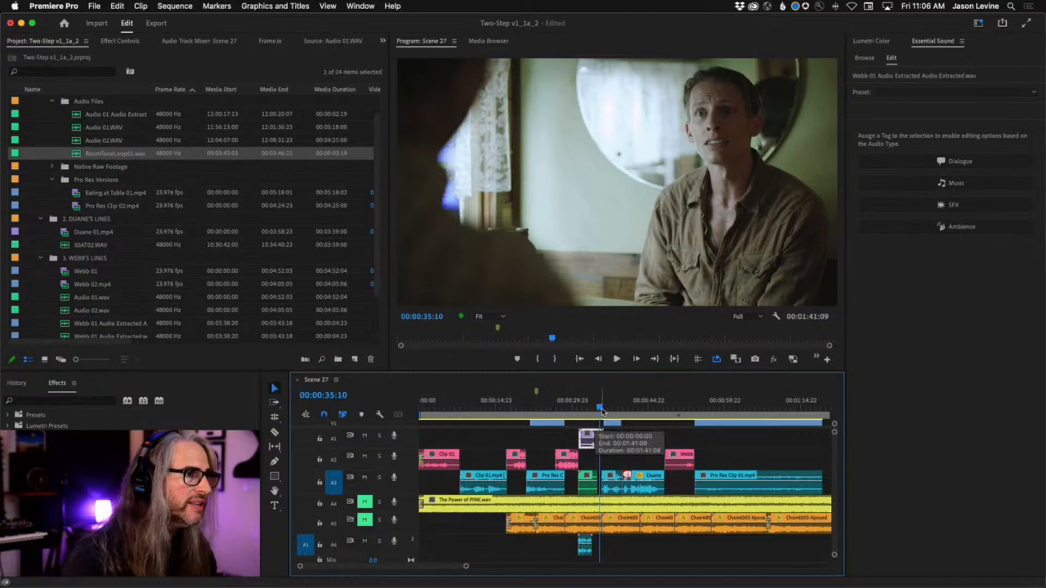
left_click_drag(601, 413, 574, 410)
key("space")
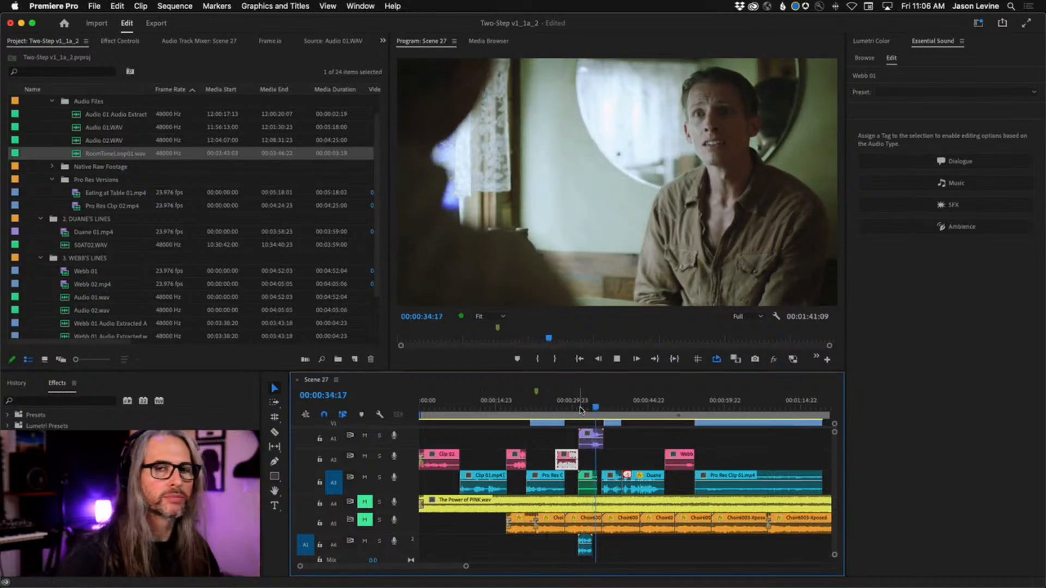
key("space")
key("d")
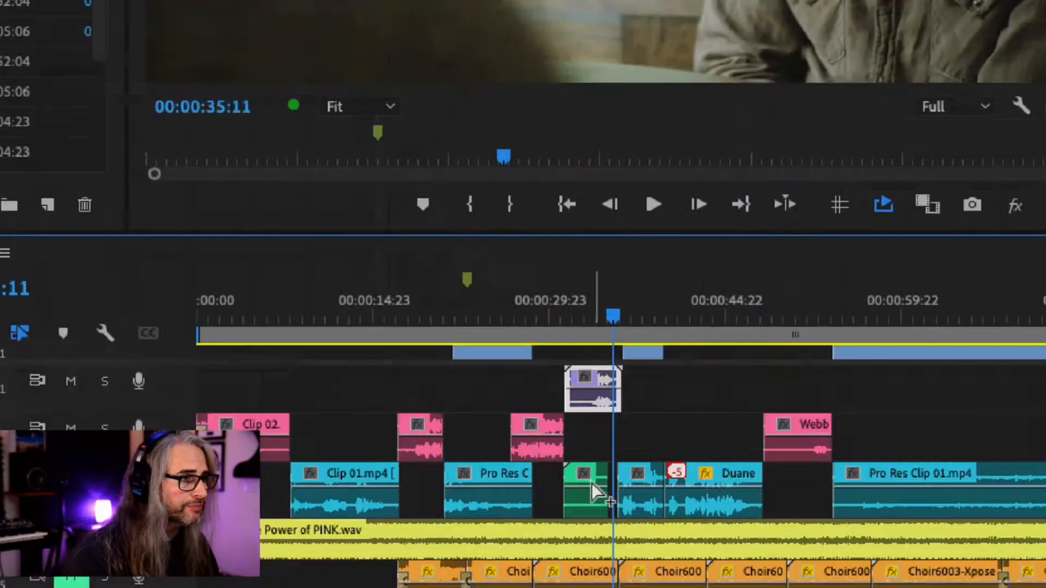
Lower the volume line of the room-tone clip on A3, undo that change, and readjust the clip's level
left_click(589, 489)
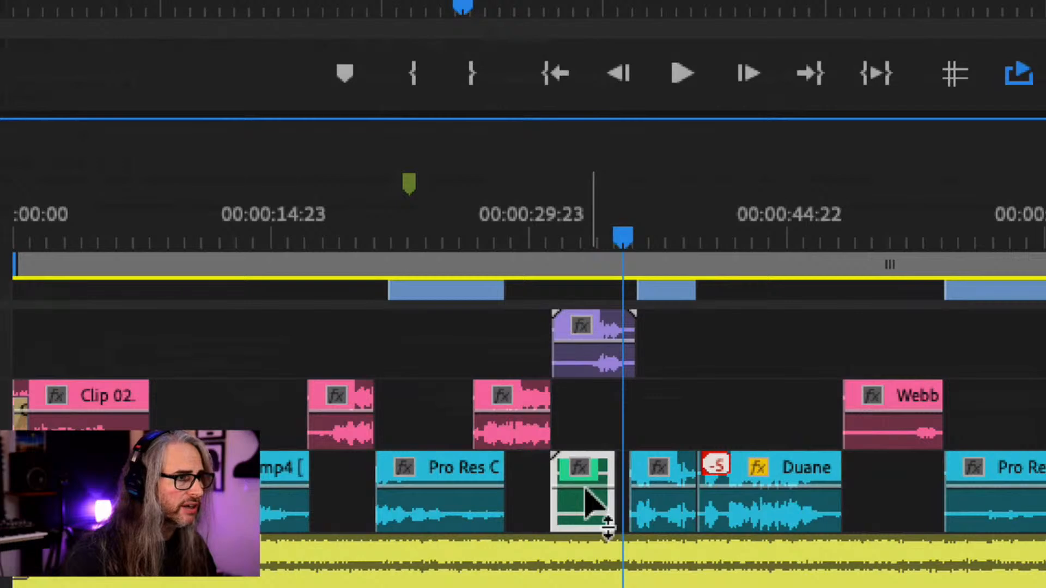
left_click_drag(585, 490, 585, 527)
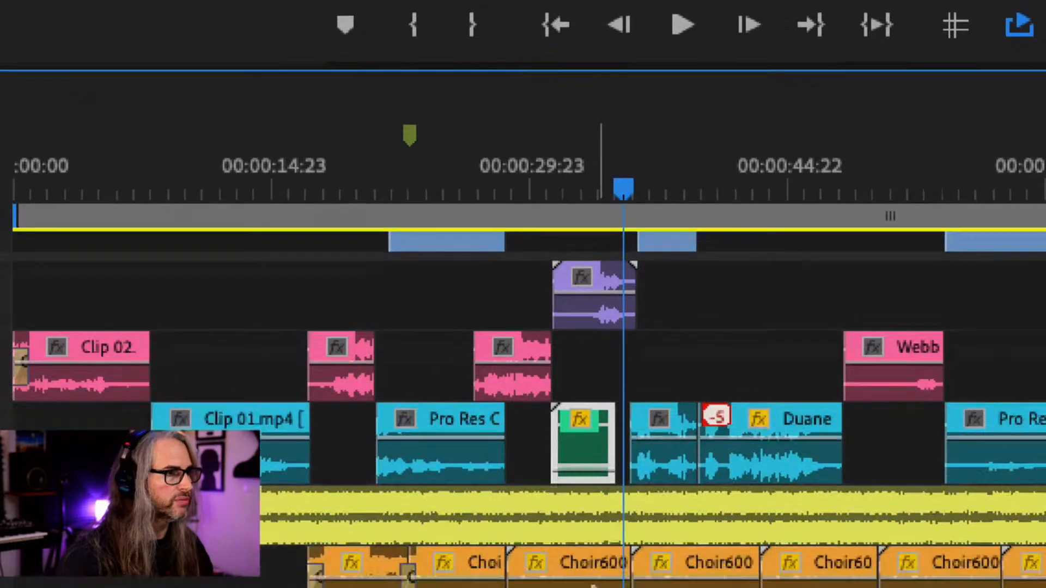
key("ctrl+z")
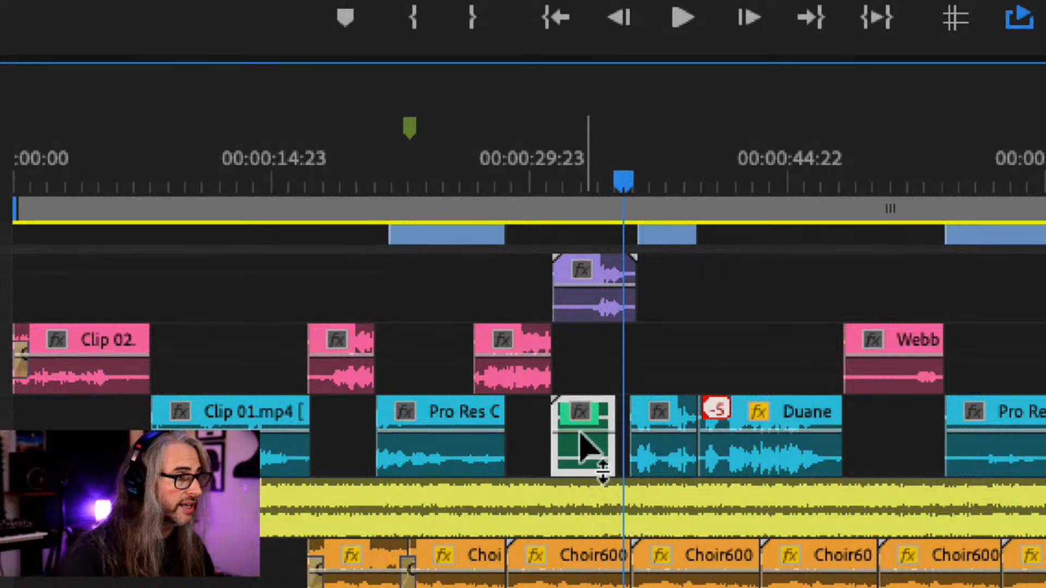
mouse_move(588, 448)
left_mouse_down()
mouse_move(584, 470)
mouse_move(582, 433)
left_mouse_up()
mouse_move(582, 434)
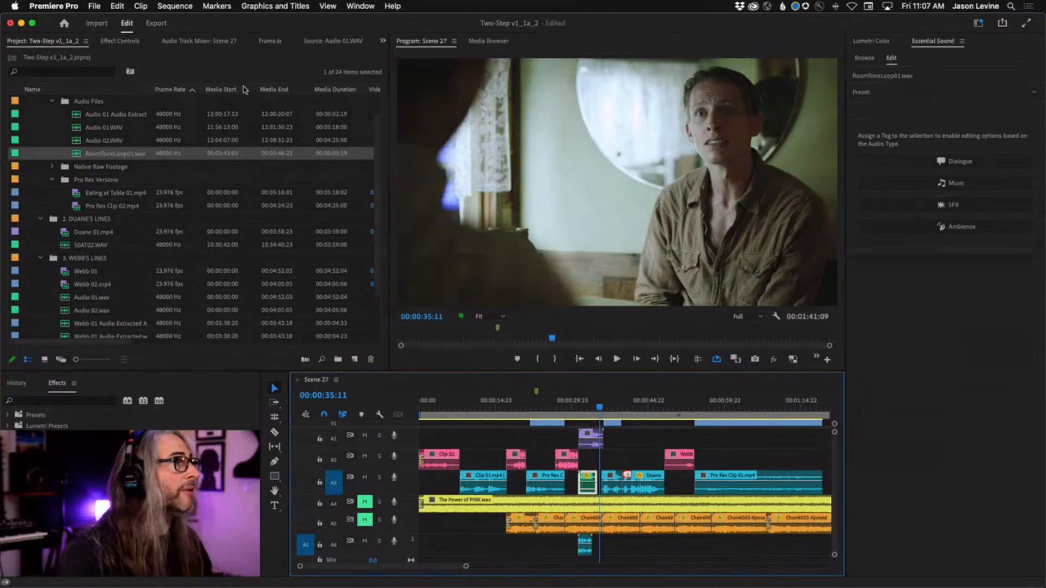
Show the Audio Track Mixer, unmute music tracks A4 and A5, and mute tracks A1, A2 and A3
left_click(190, 41)
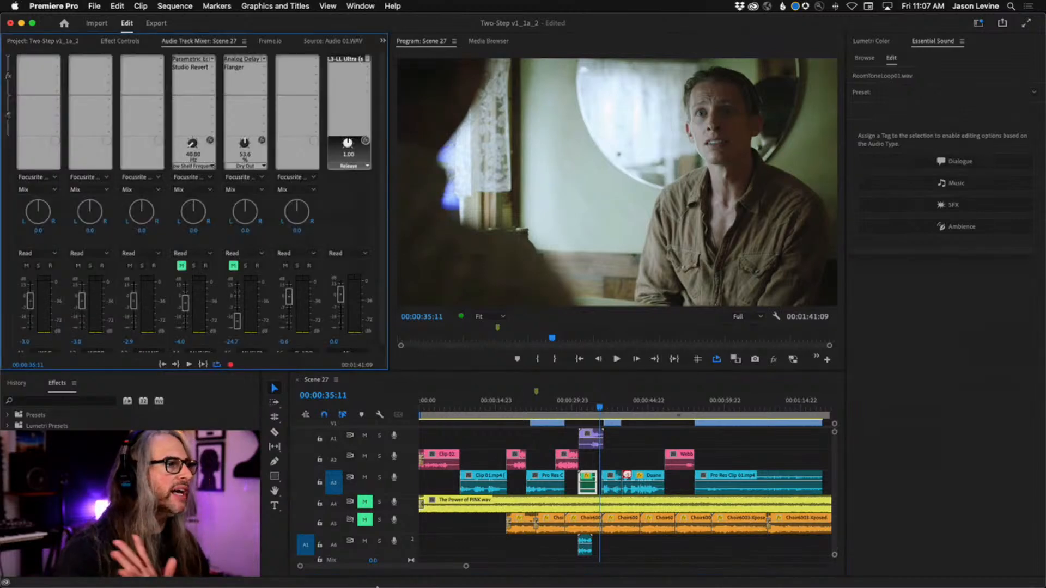
left_click(365, 502)
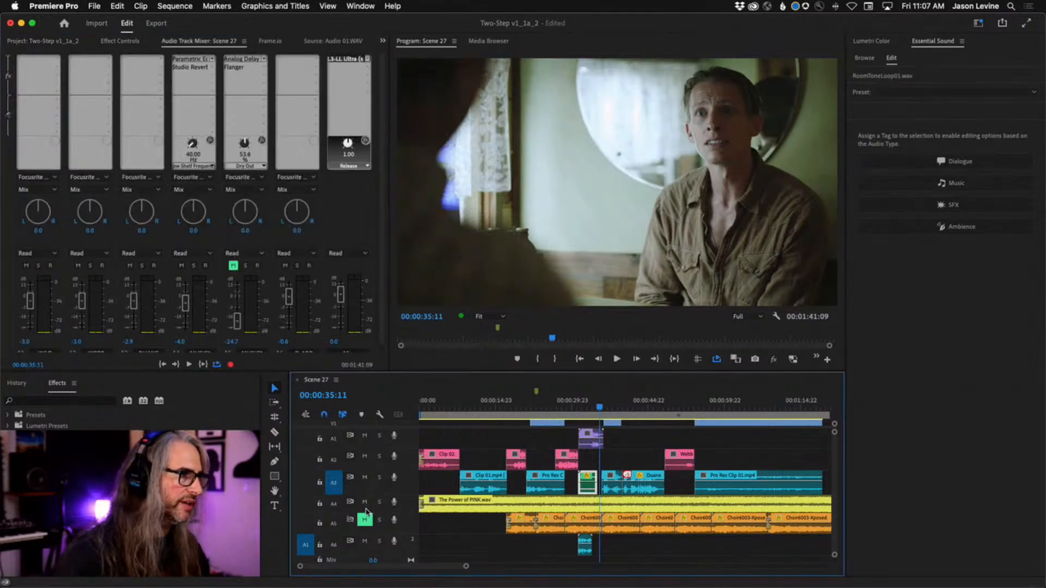
left_click(364, 519)
left_click(365, 477)
left_click(364, 456)
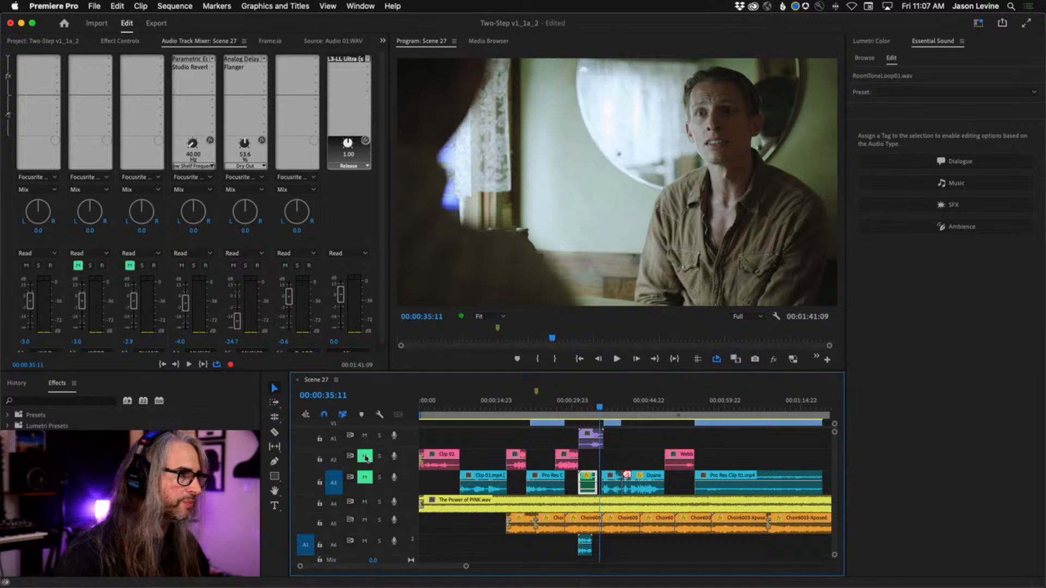
left_click(364, 436)
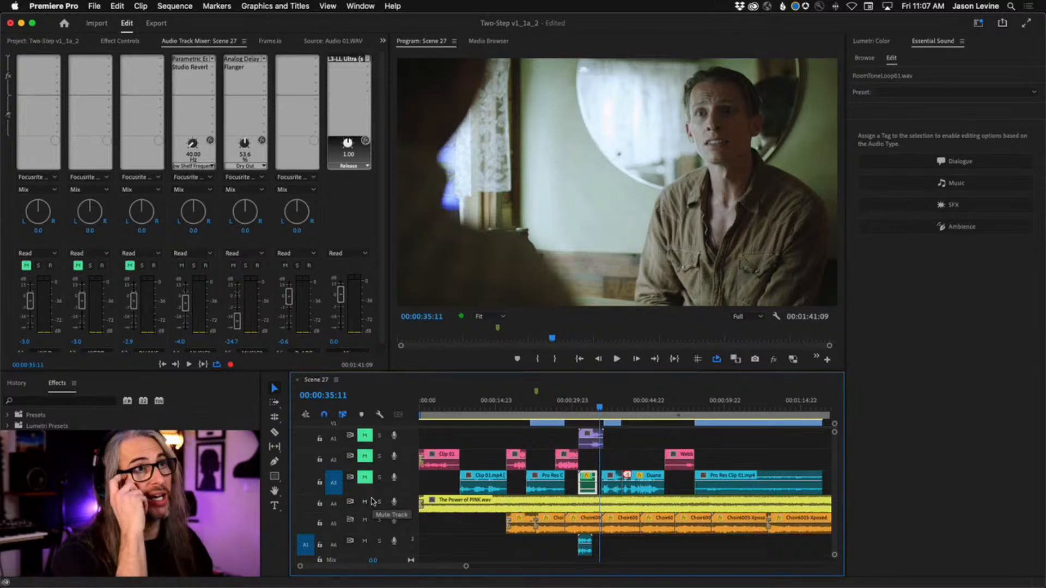
Return the playhead to 00:00:31:08 and mute track A5, leaving the A4 music audible
left_click(591, 439)
left_click(594, 406)
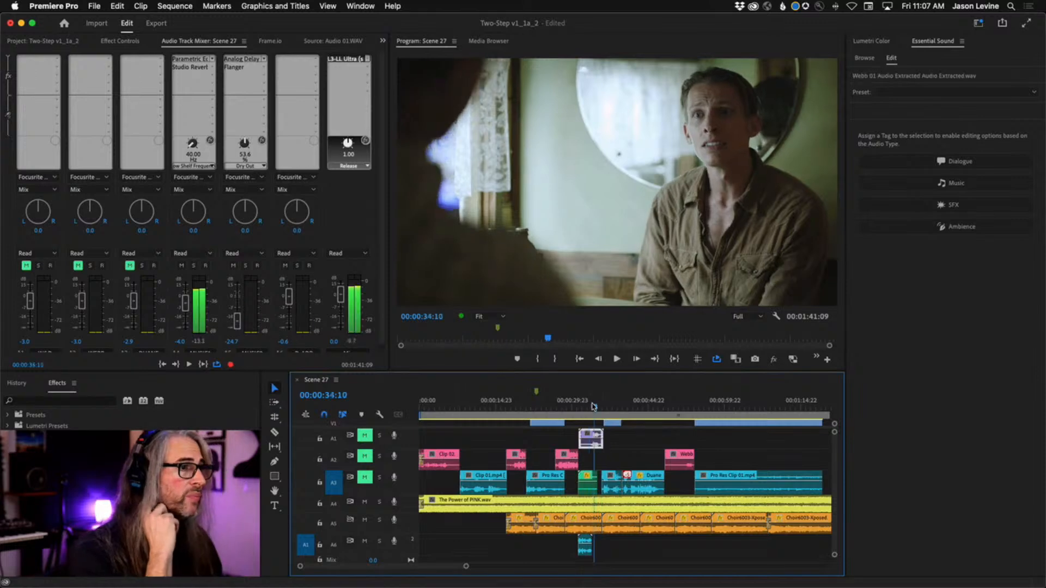
left_click_drag(594, 406, 579, 406)
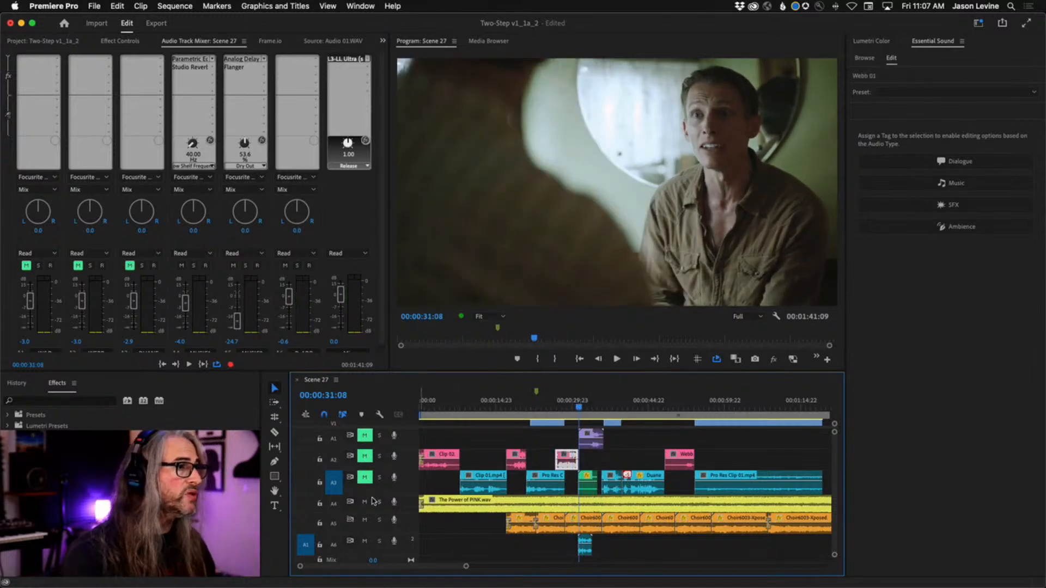
left_click(365, 519)
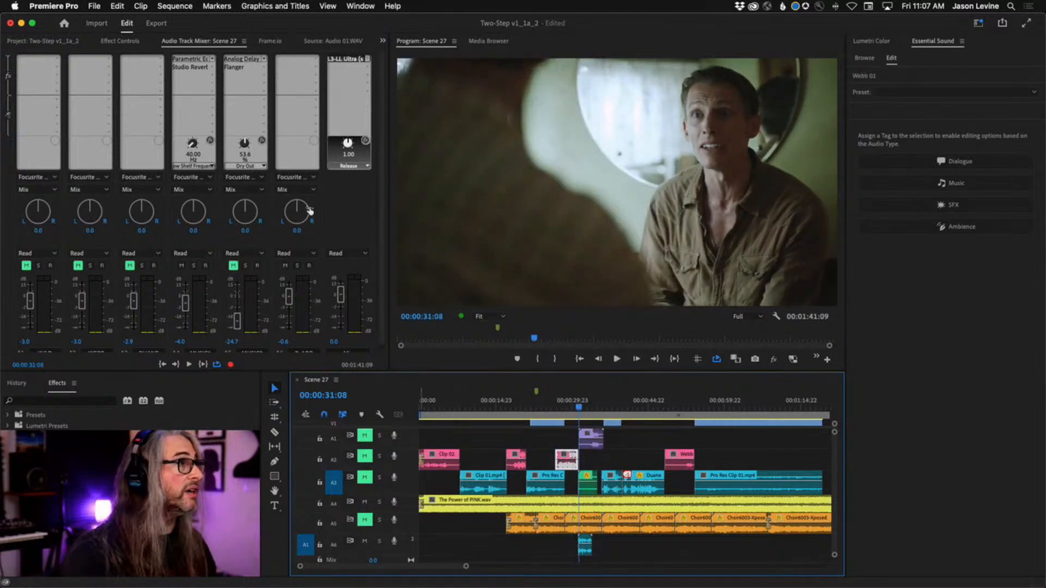
Select the Studio Reverb effect on the A4 music track and play the music to about 00:00:34:14
left_click(198, 63)
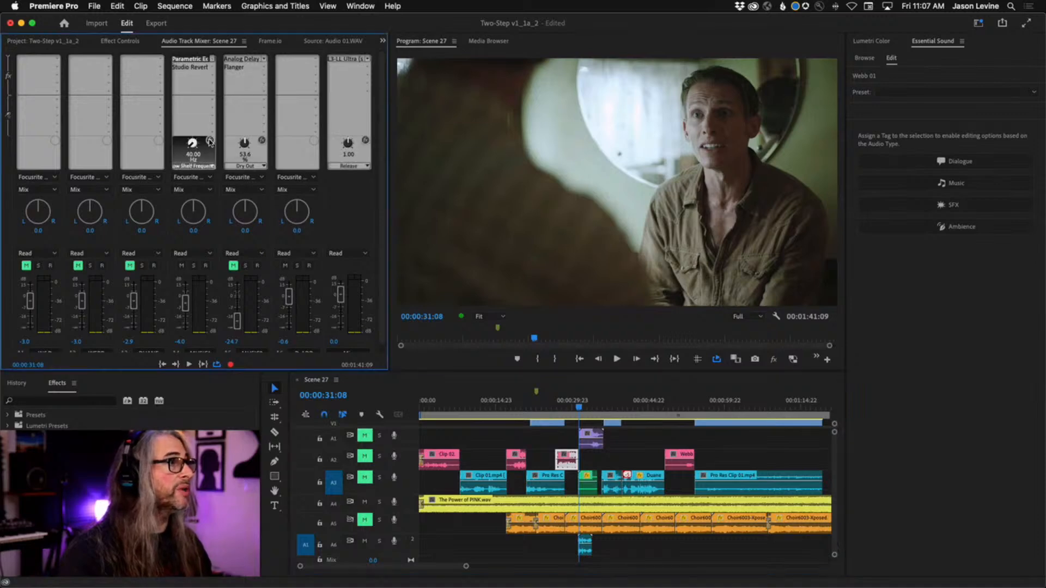
left_click(188, 68)
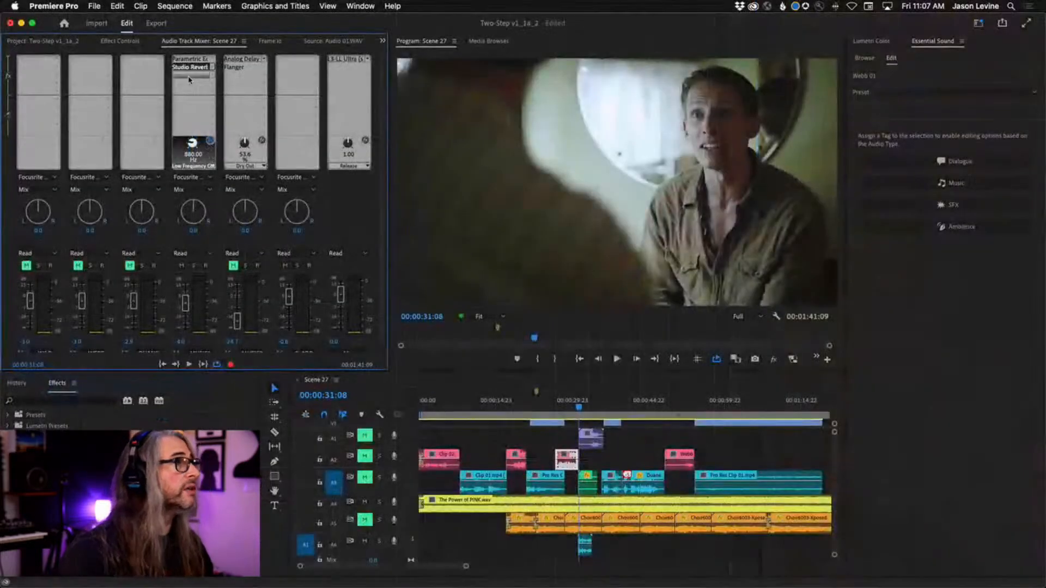
left_click_drag(580, 409, 564, 409)
key("space")
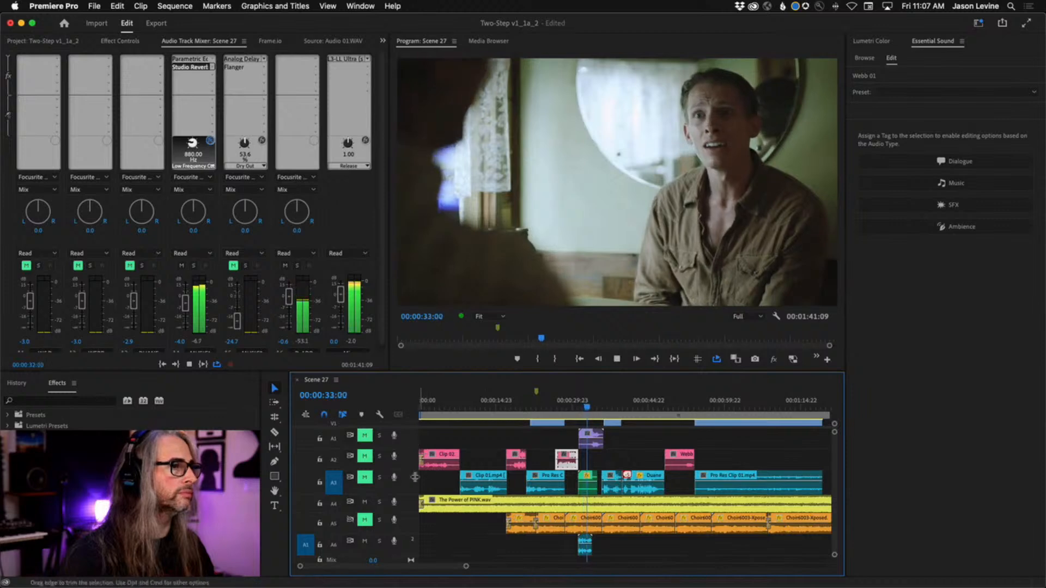
key("space")
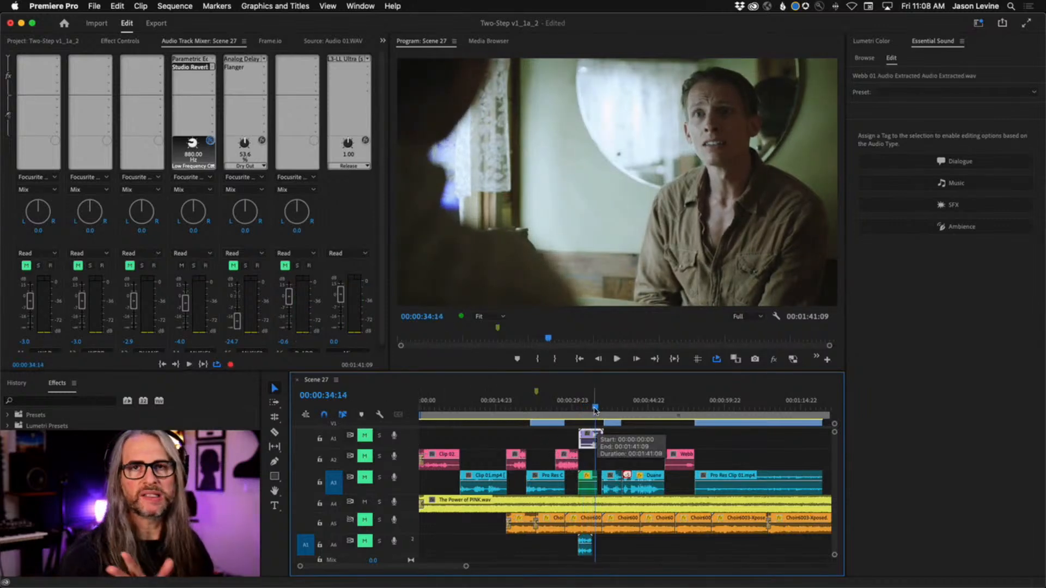
Return the playhead to 00:00:28:16 and open the settings of the MUSIC1 track's Parametric Equalizer
left_click_drag(595, 411, 565, 410)
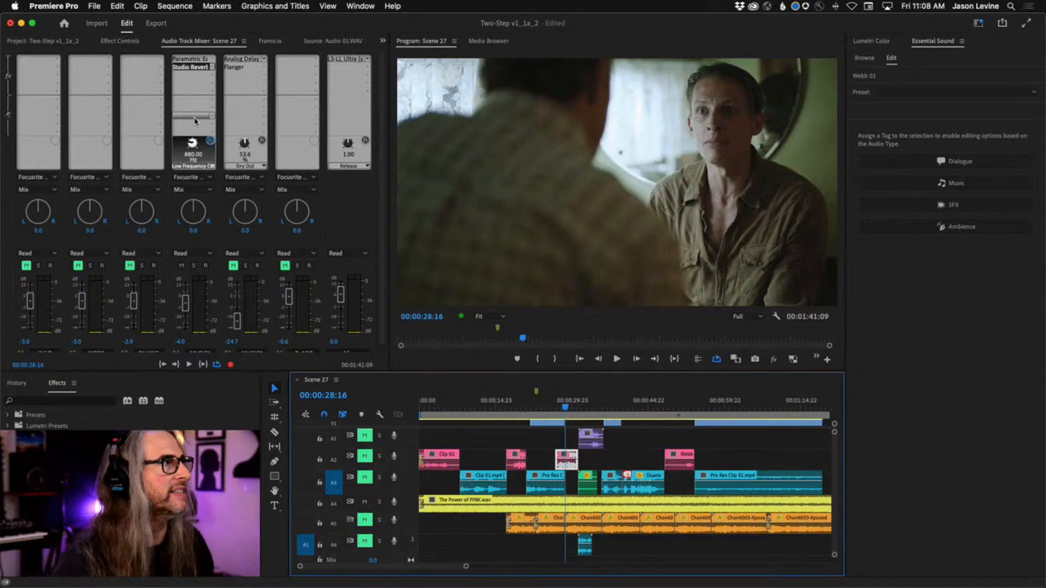
double_click(189, 59)
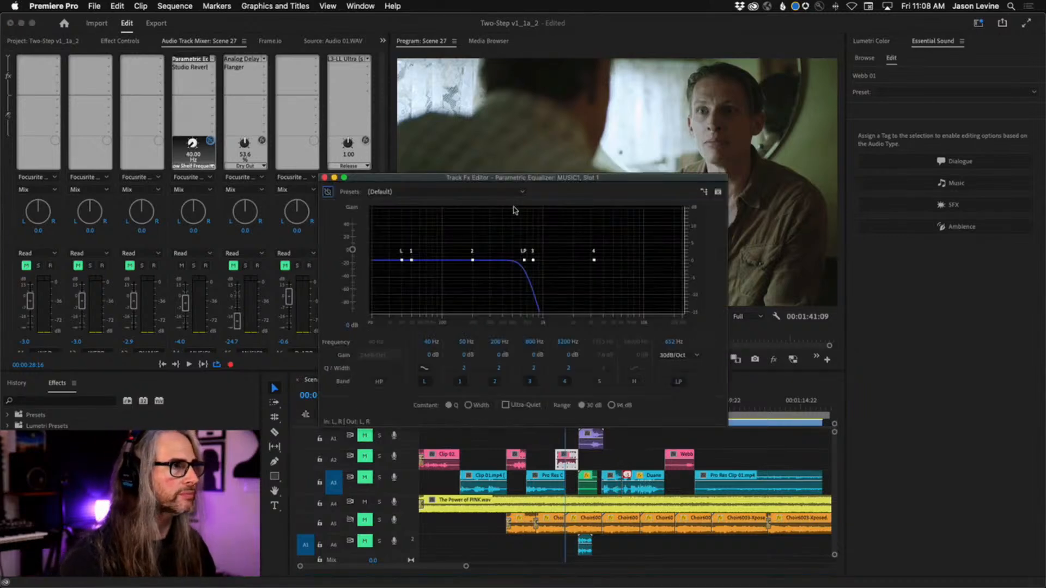
left_click_drag(508, 177, 461, 136)
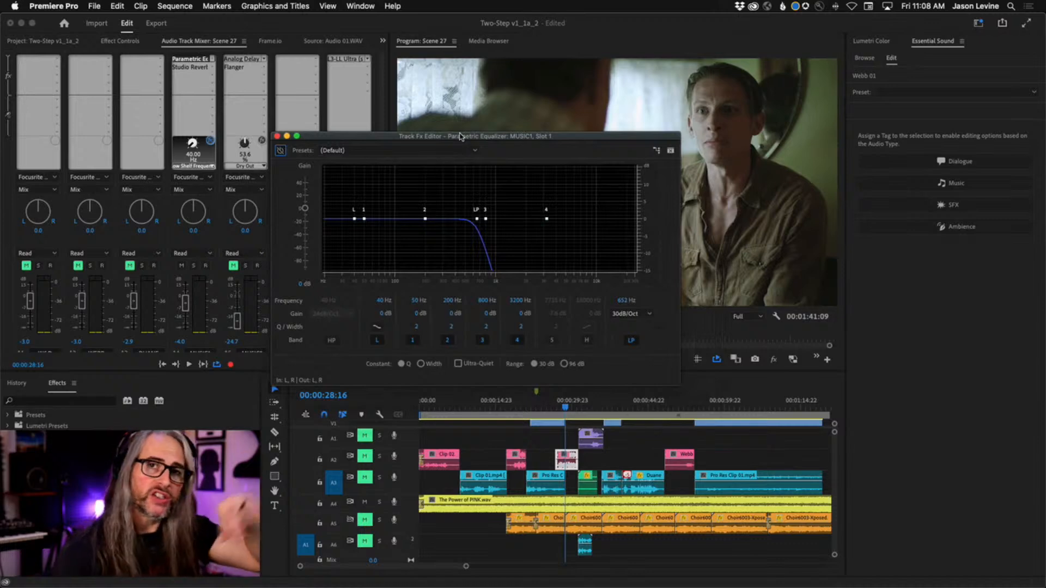
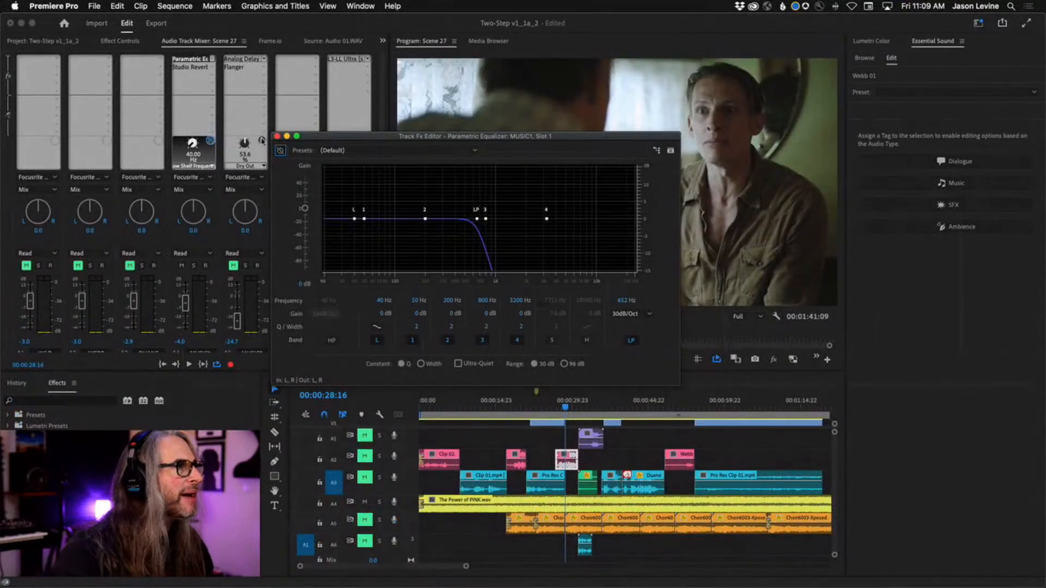
Play the A4 music from 00:00:28:16 to 00:00:44:16, comparing the Parametric Equalizer bypassed and active, and leave it switched on
key("space")
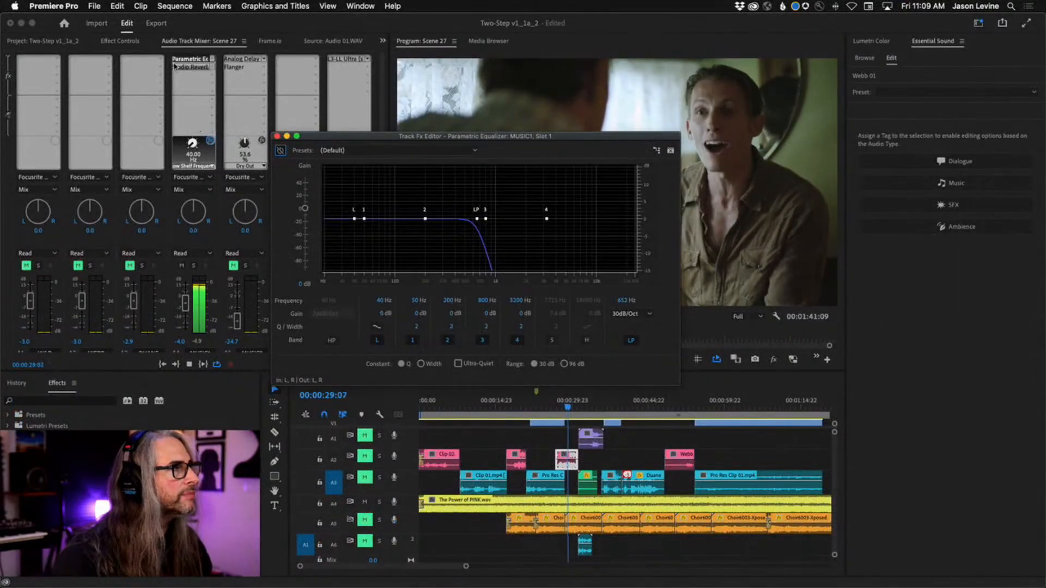
left_click(211, 143)
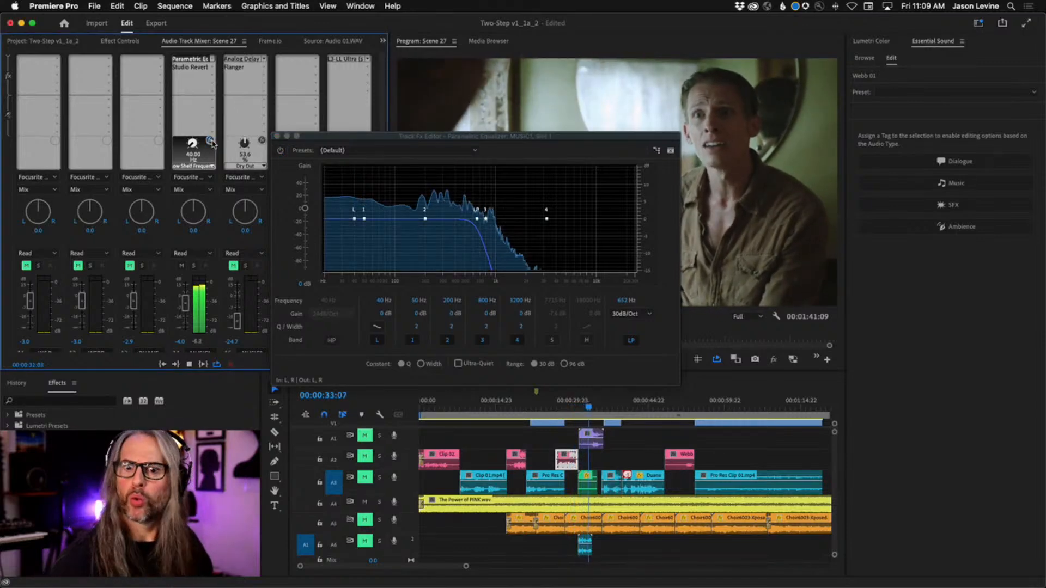
key("space")
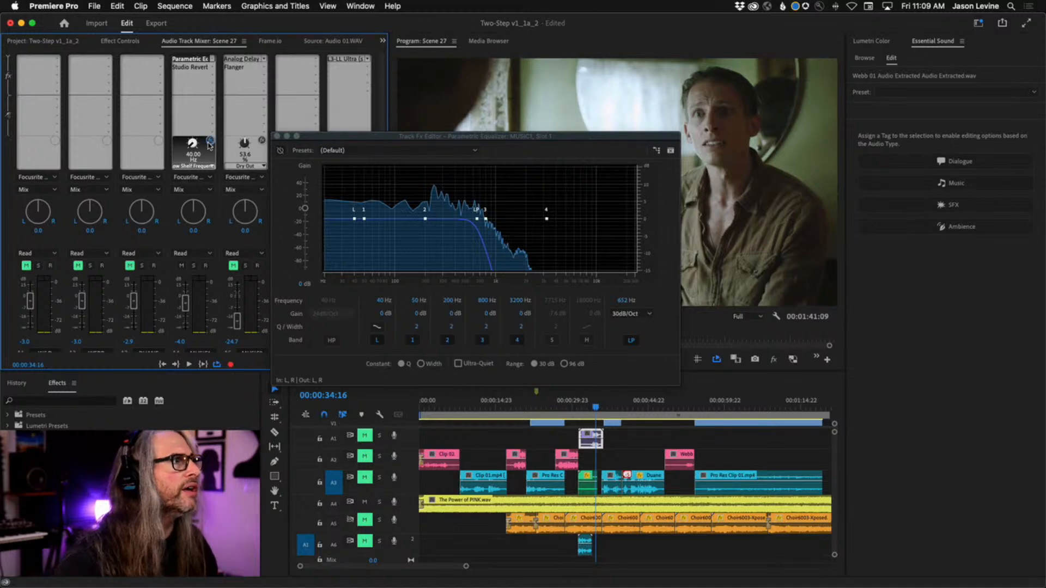
key("space")
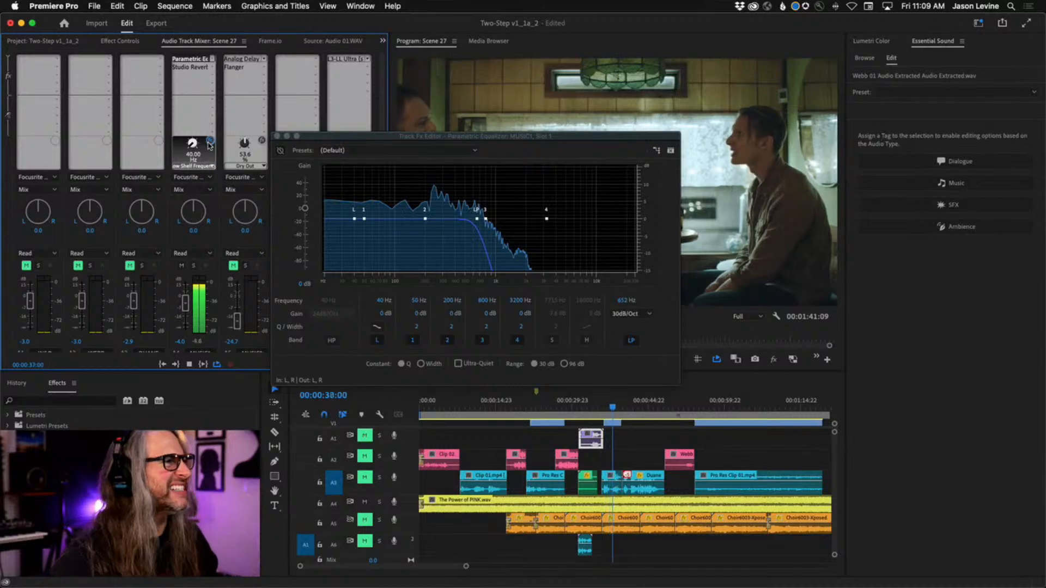
key("space")
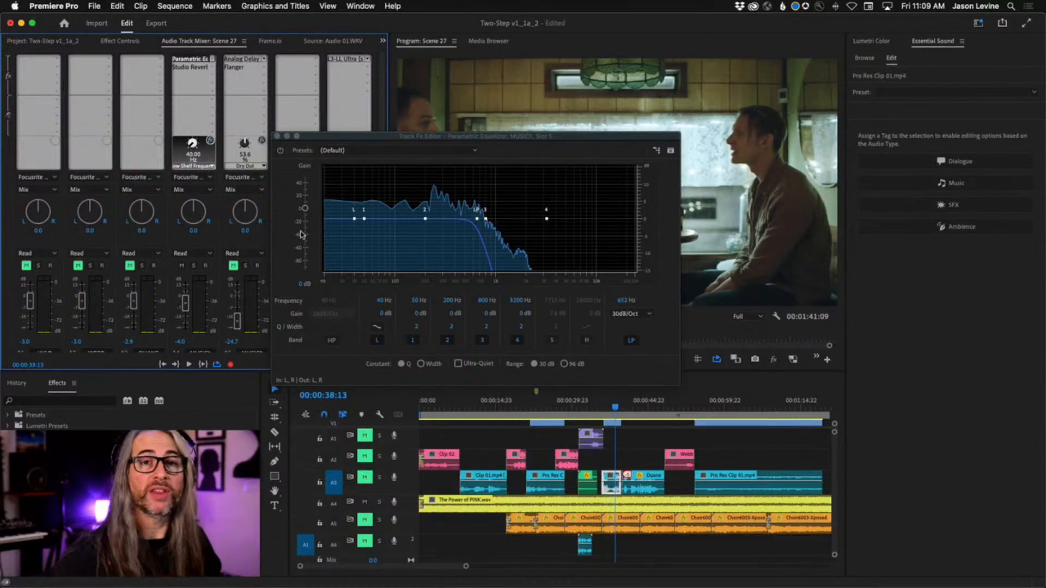
key("space")
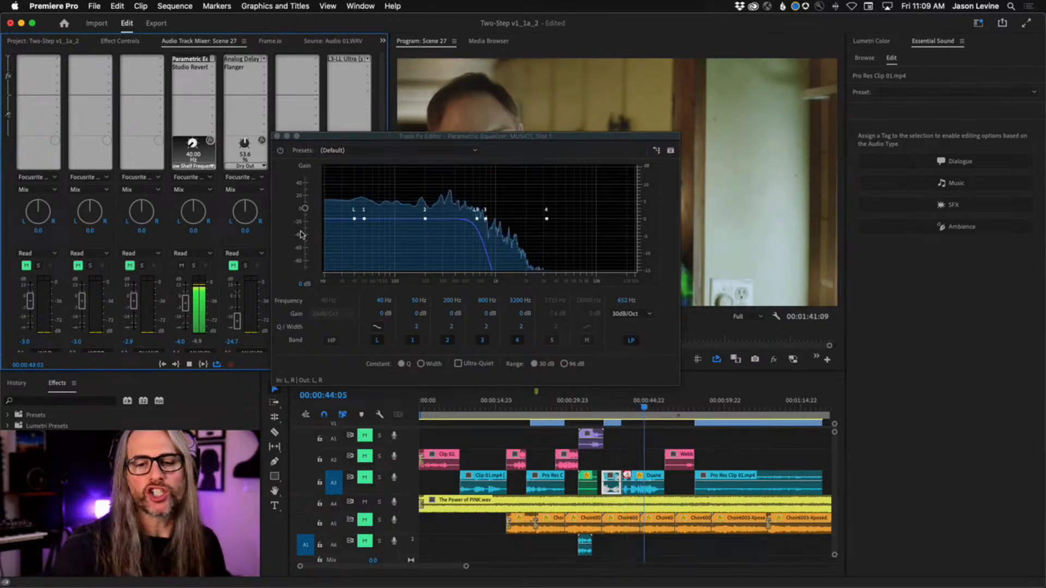
key("space")
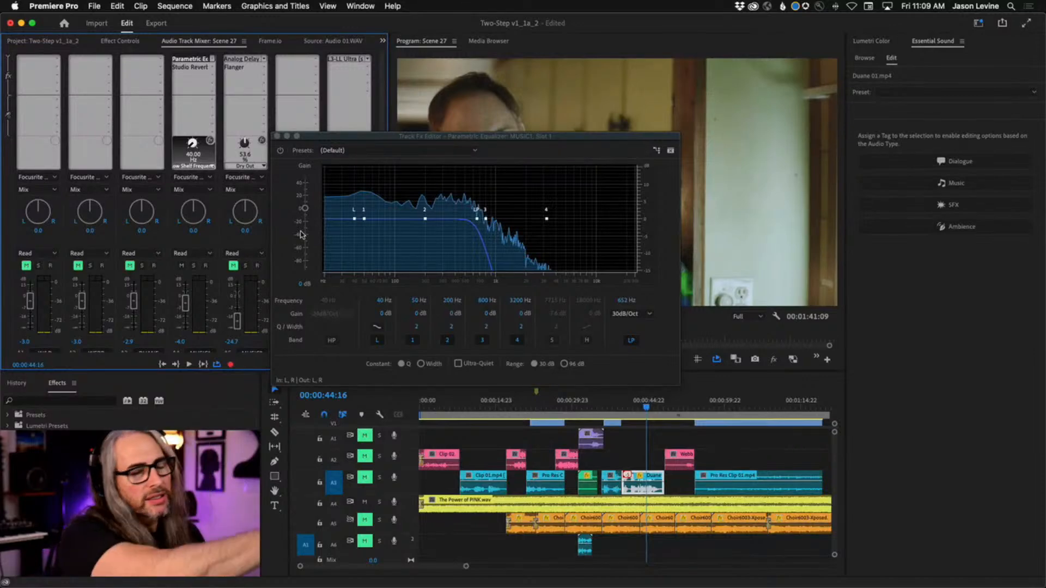
Close the equalizer settings, open the MUSIC1 track's Studio Reverb, switch the reverb on and close its settings
left_click(277, 137)
left_click(191, 67)
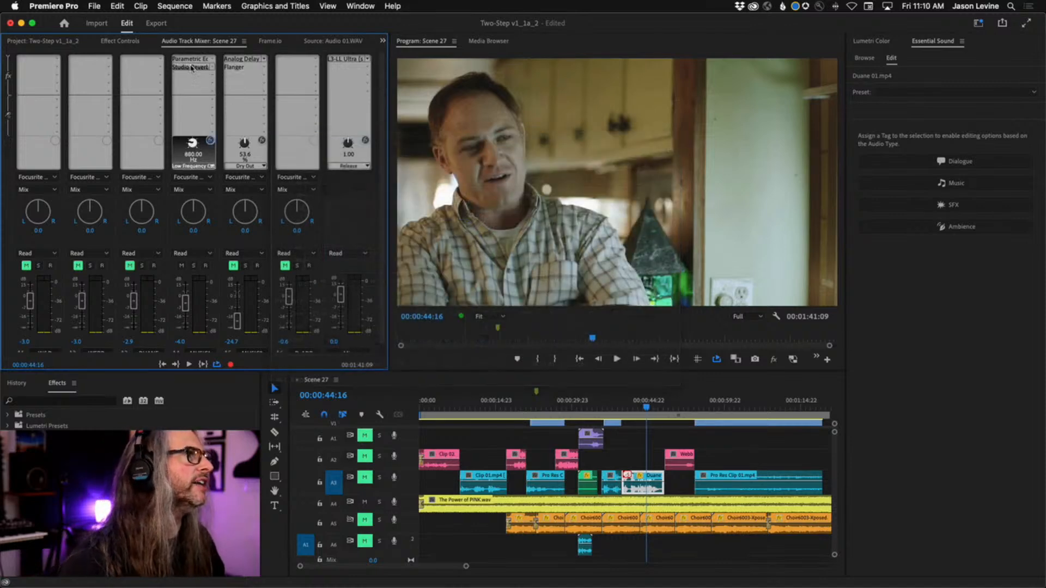
double_click(192, 68)
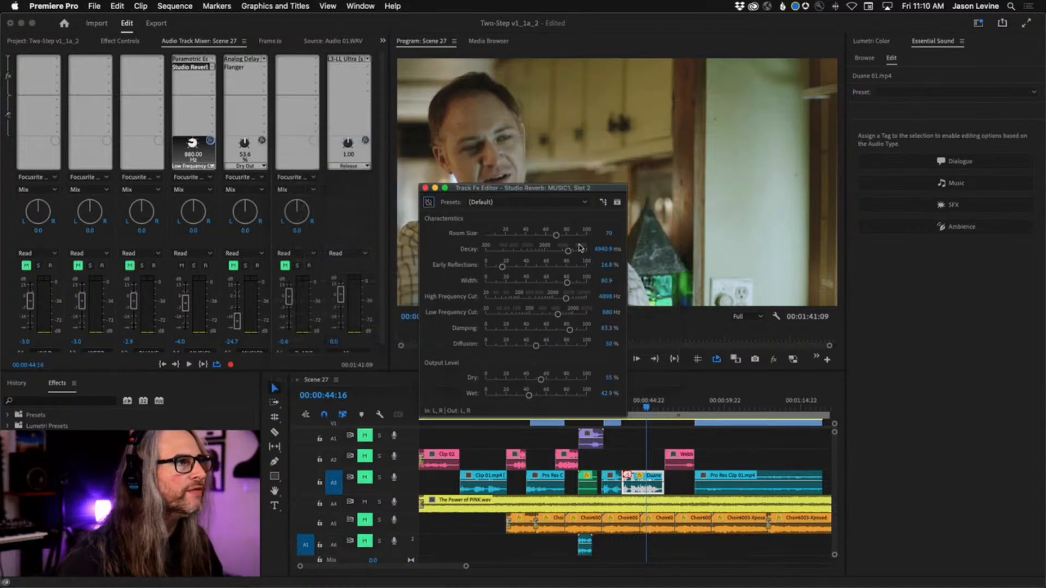
left_click(211, 143)
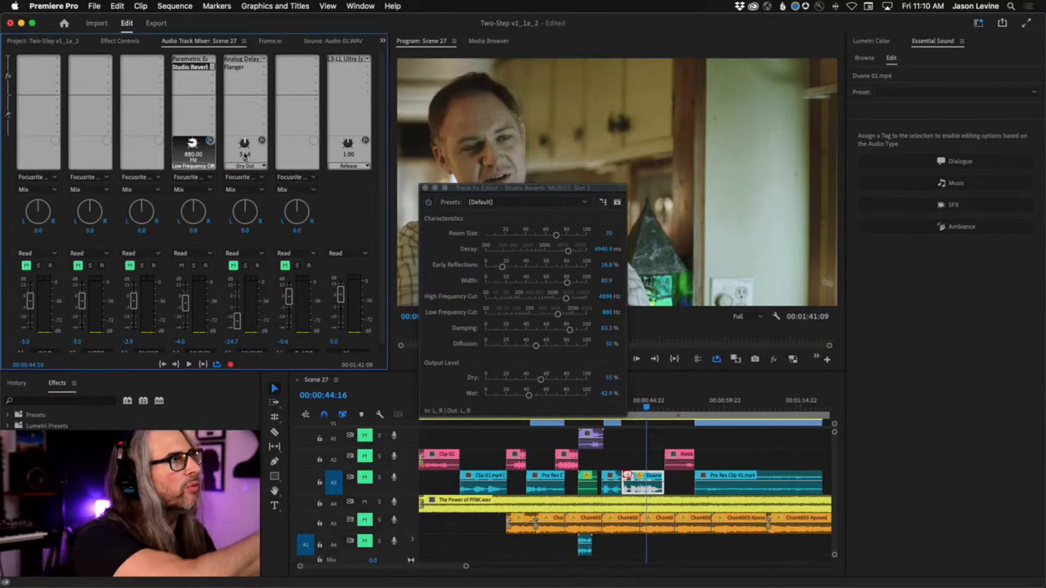
left_click(425, 188)
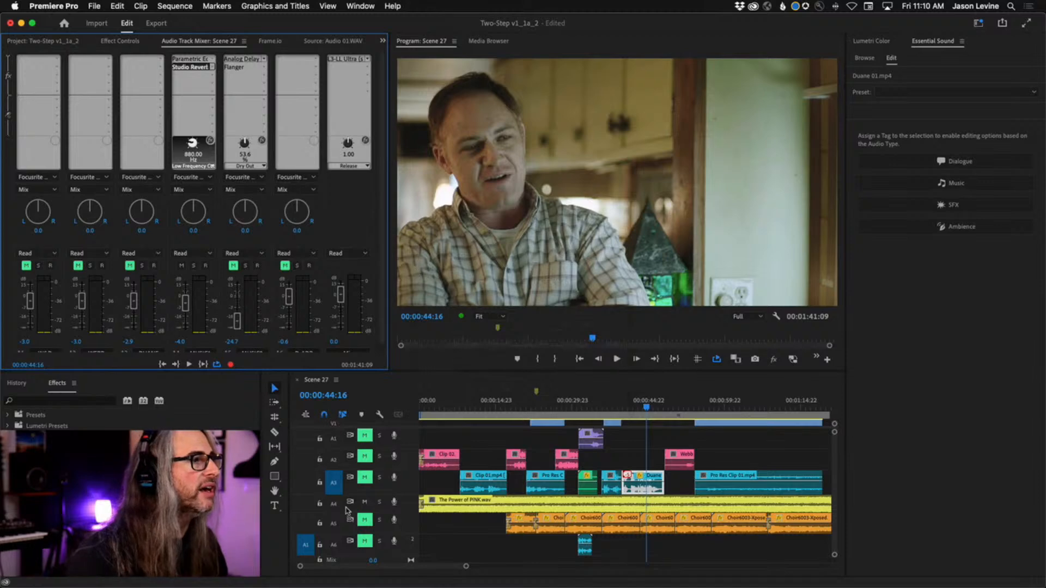
Mute track A4, move the playhead to 00:00:31:03, and play the scene with tracks A6 and A1 unmuted
left_click(364, 502)
left_click_drag(583, 407, 578, 408)
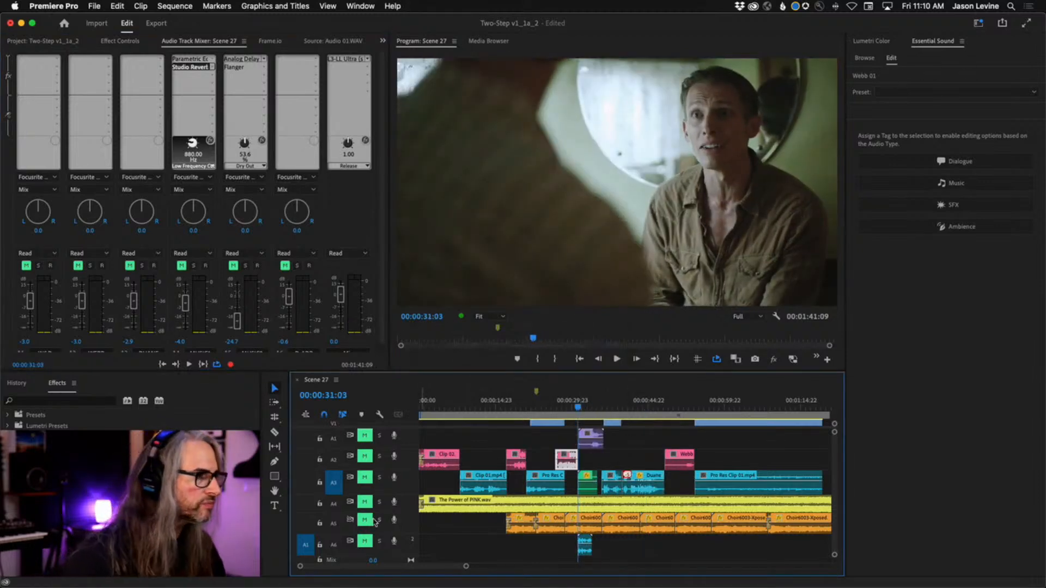
left_click(364, 541)
key("space")
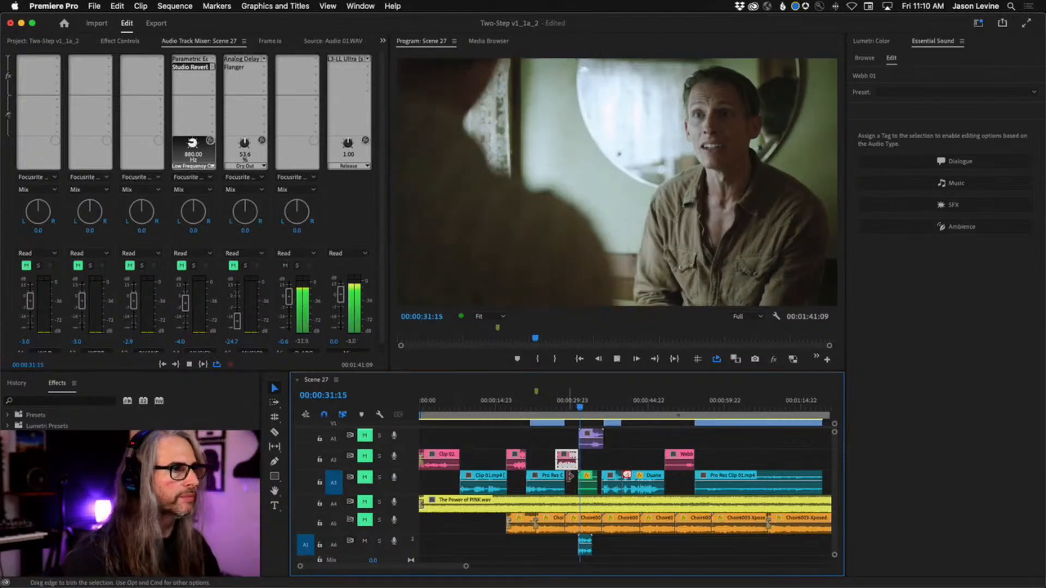
left_click(365, 436)
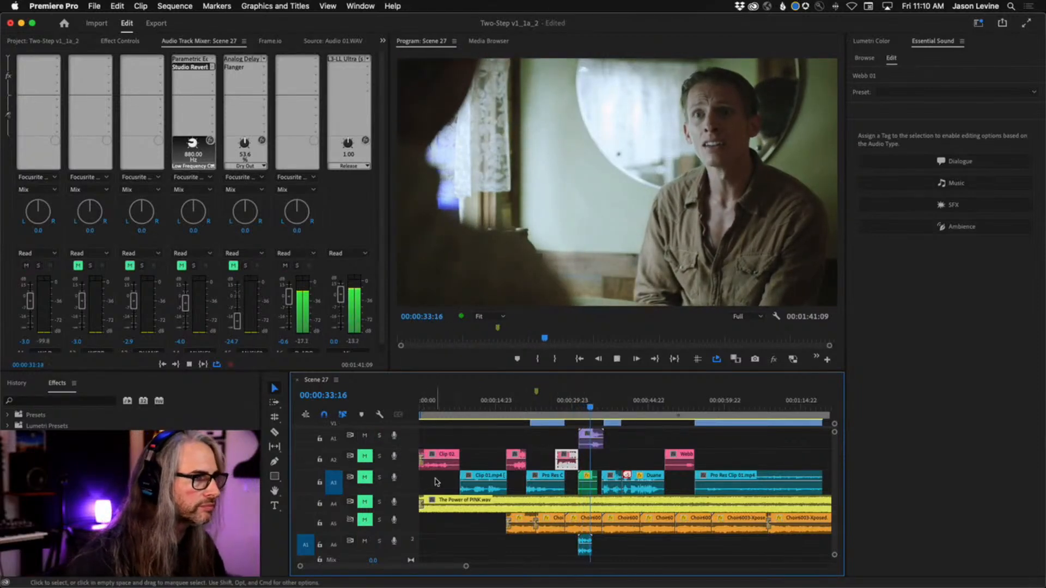
key("space")
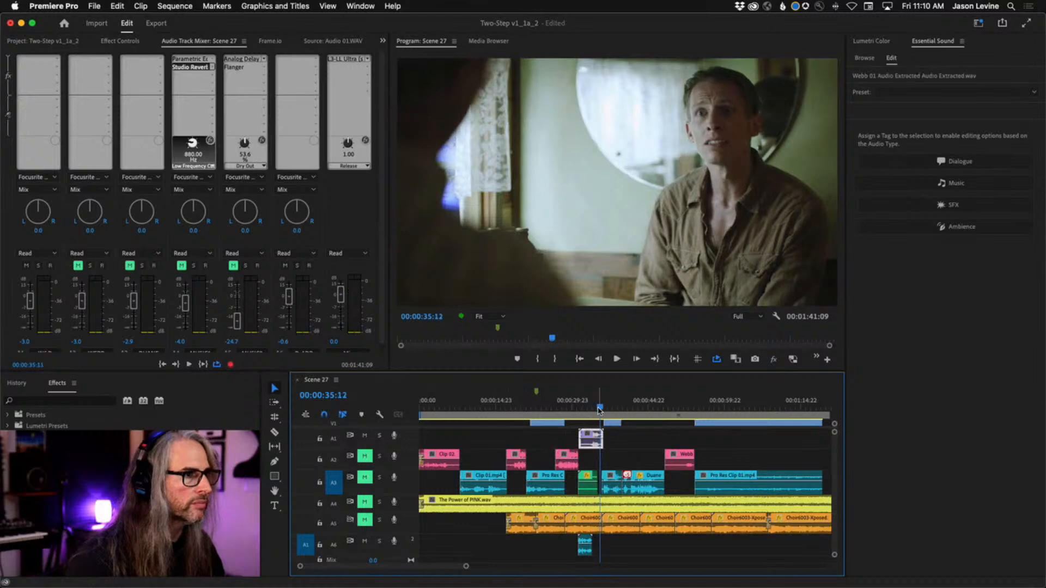
Mark a 00:00:04:16 in-to-out range starting at 00:00:31:10 around the Webb 01 Audio Extracted clip on A1
left_click_drag(599, 409, 579, 404)
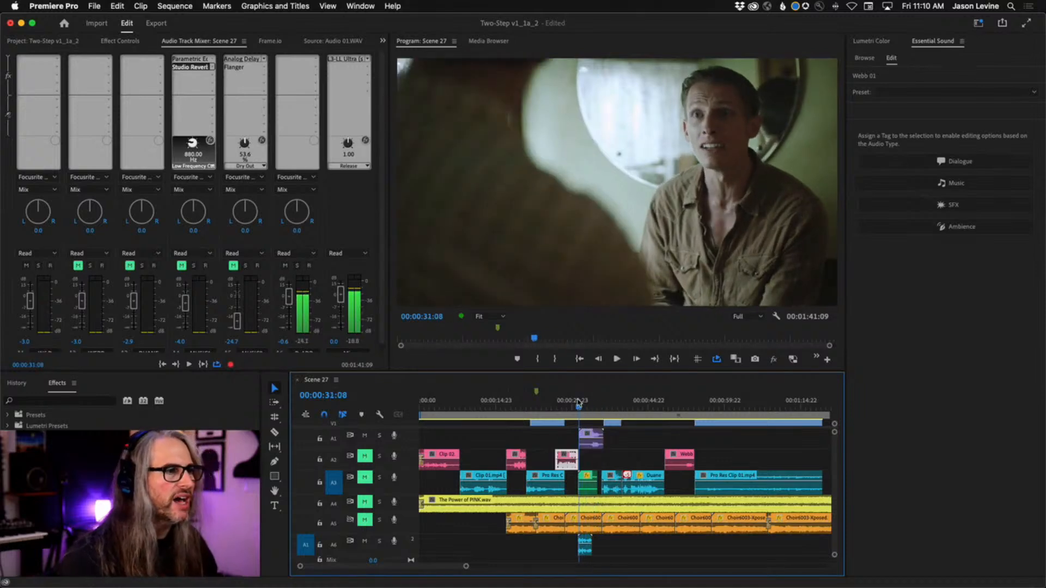
key("equal")
key("equal")
key("equal")
key("equal")
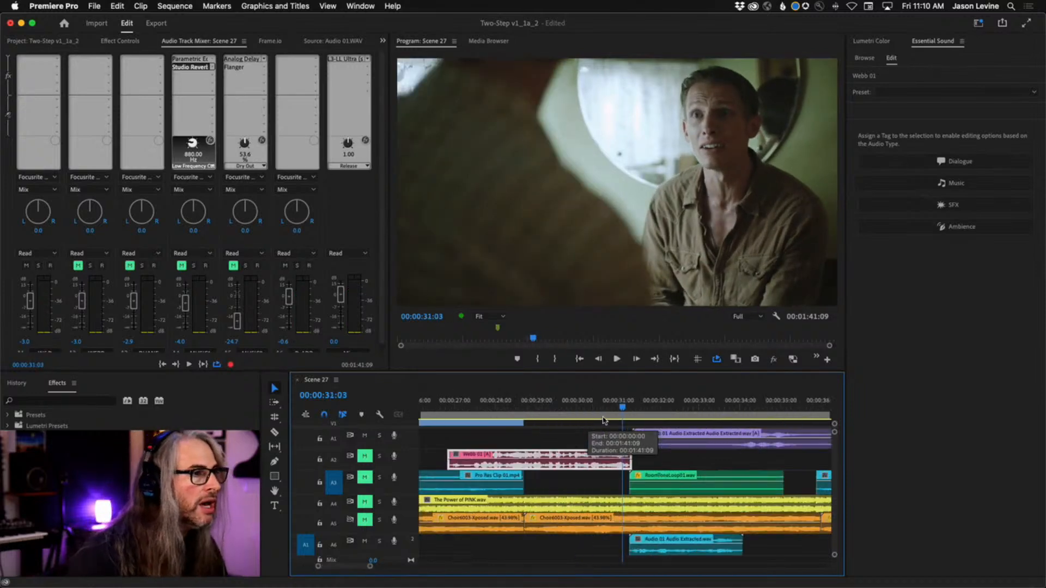
left_click_drag(624, 412, 638, 414)
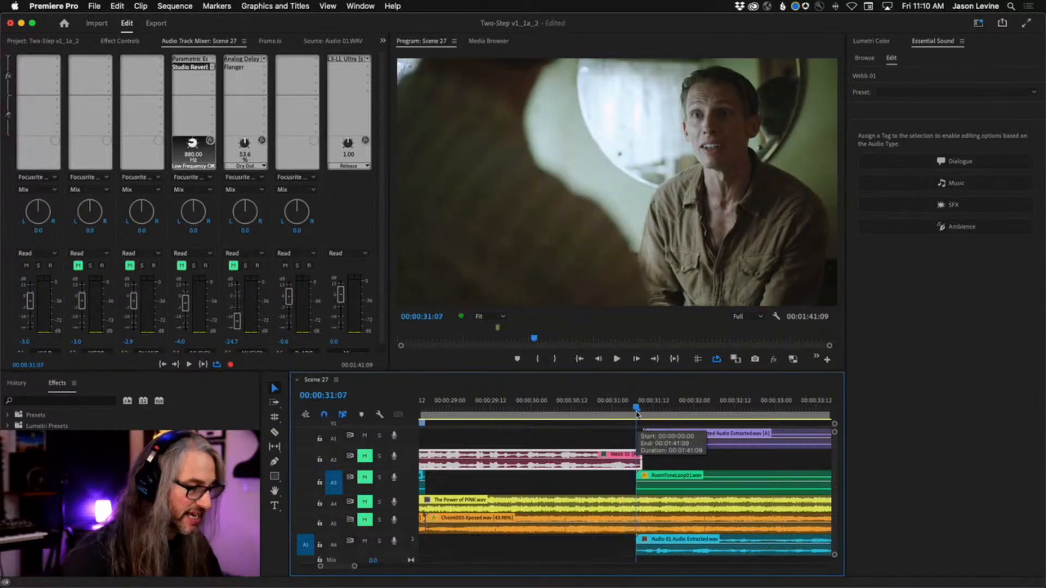
key("minus")
key("minus")
key("minus")
mouse_move(629, 412)
left_mouse_down()
mouse_move(678, 414)
mouse_move(625, 405)
left_mouse_up()
key("o")
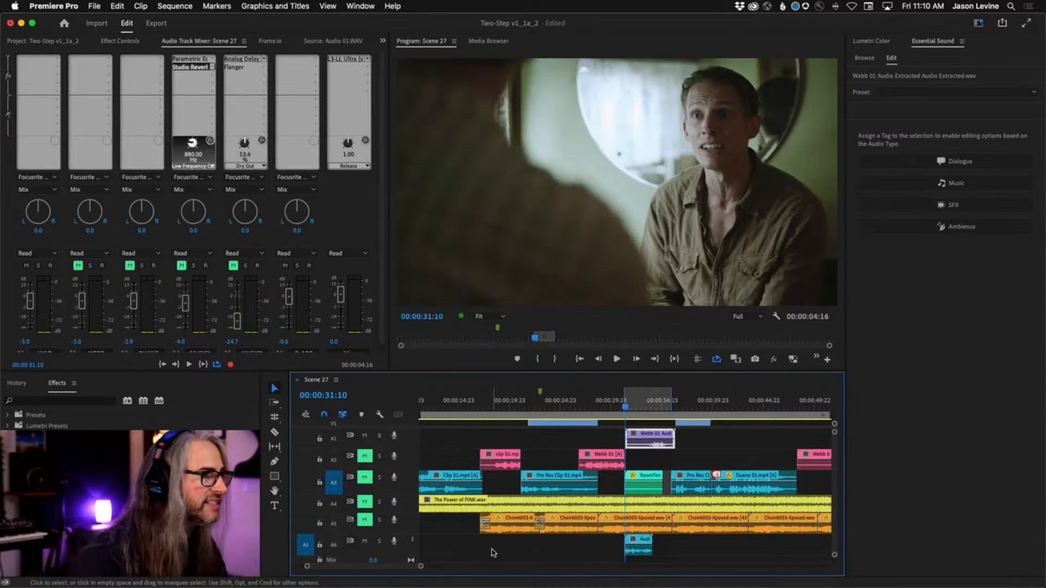
Add a Studio Reverb effect to the D-ADR track in the mixer and open its settings above the timeline
left_click_drag(383, 313, 383, 240)
left_click(291, 59)
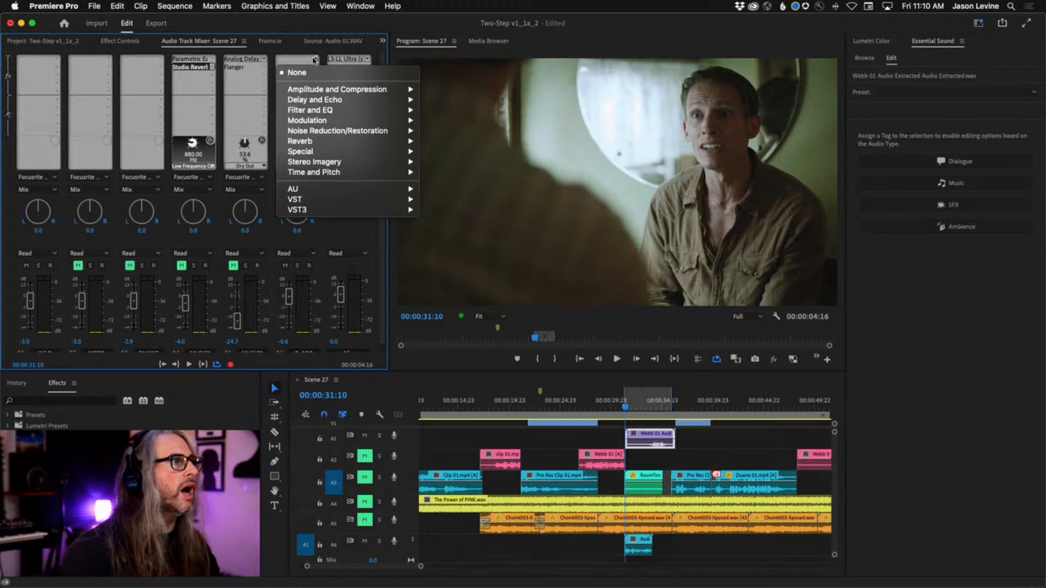
mouse_move(349, 139)
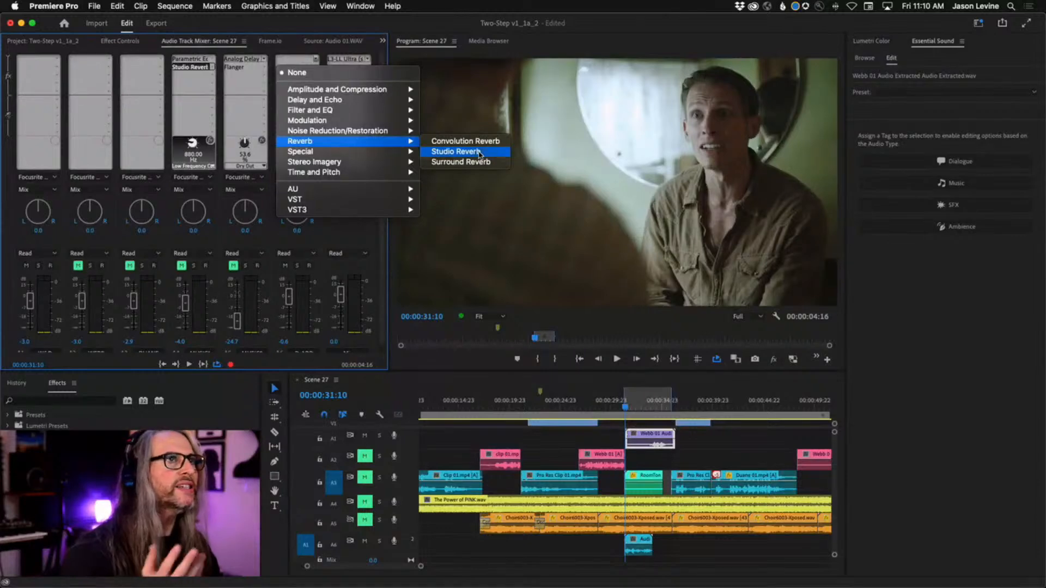
left_click(488, 152)
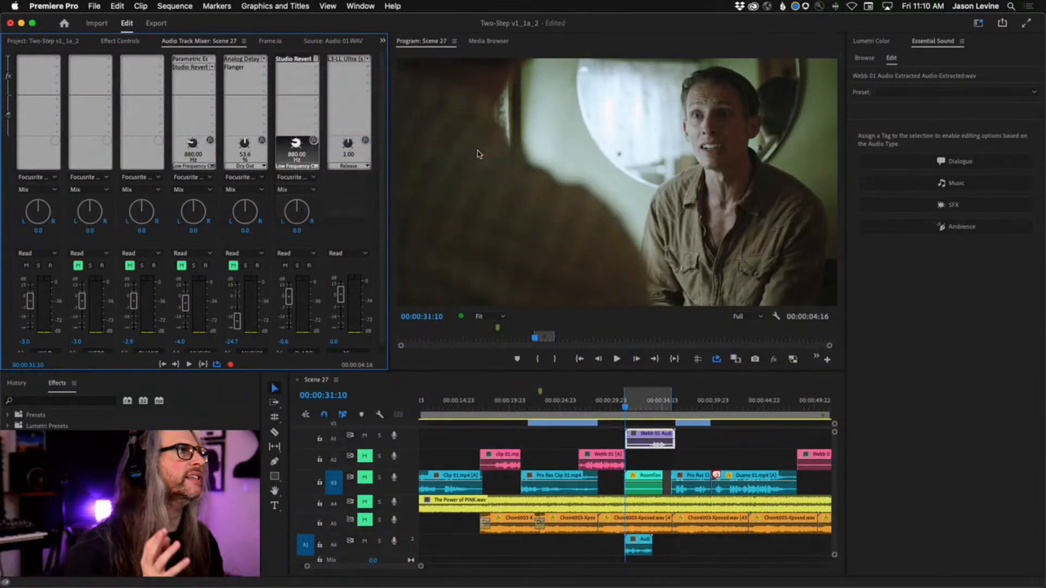
double_click(301, 59)
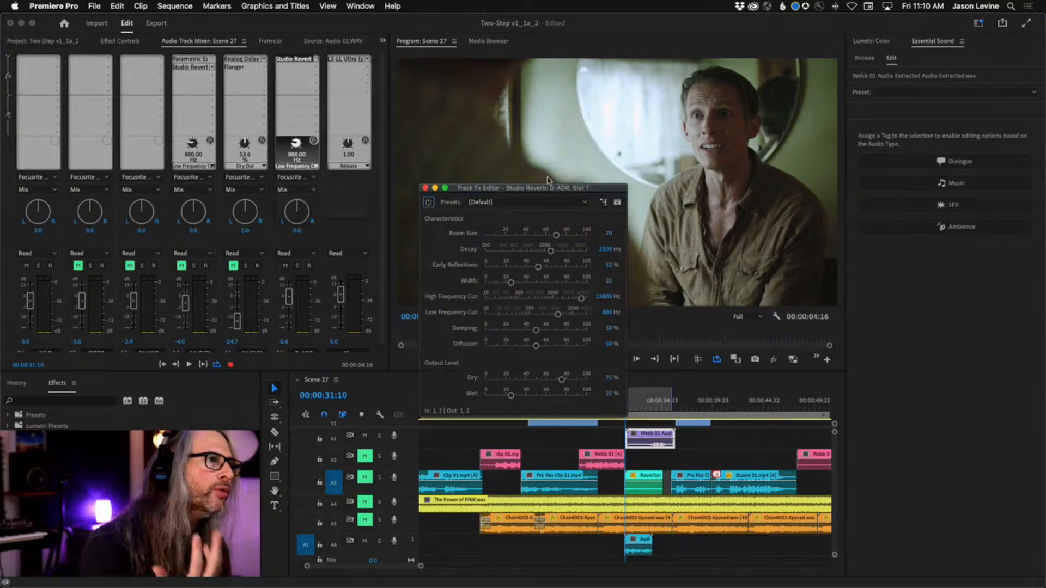
left_click_drag(547, 187, 544, 131)
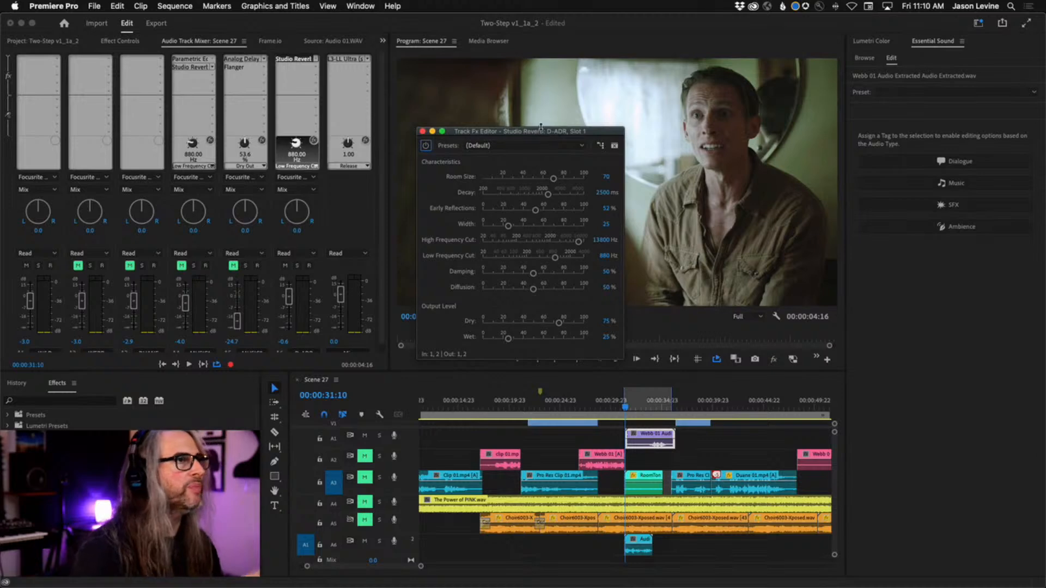
left_click_drag(518, 131, 524, 121)
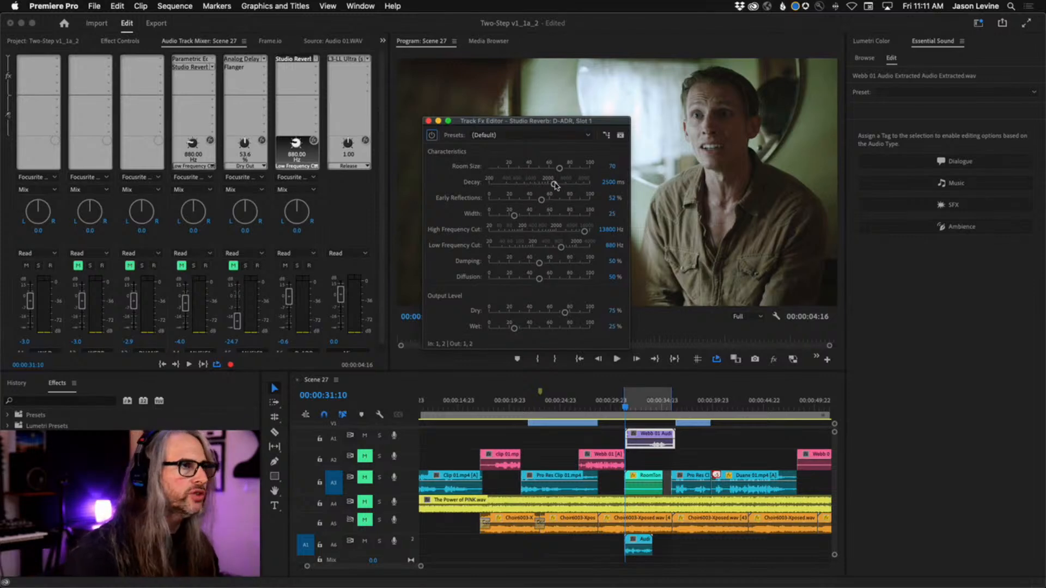
Set the D-ADR reverb's decay to about 945 ms, early reflections to 47.6% and width to 0.9, and audition the range
left_click_drag(555, 185, 530, 188)
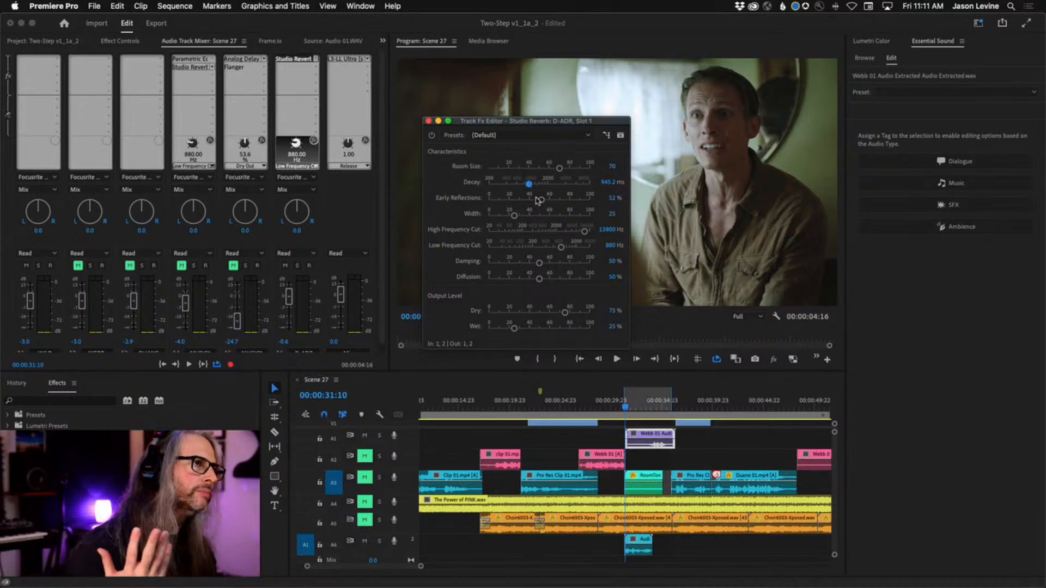
left_click_drag(542, 200, 539, 201)
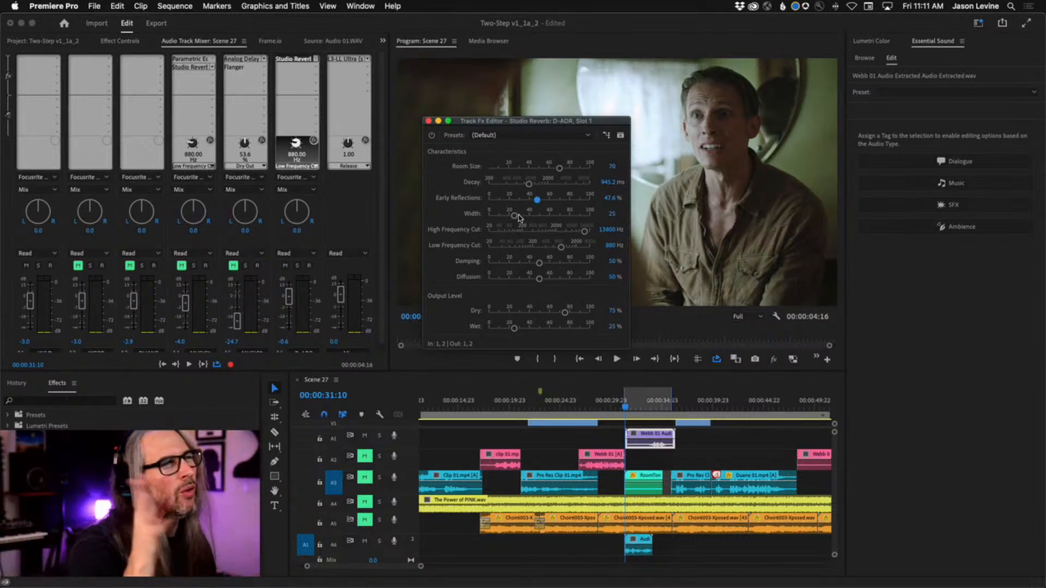
left_click_drag(514, 217, 490, 215)
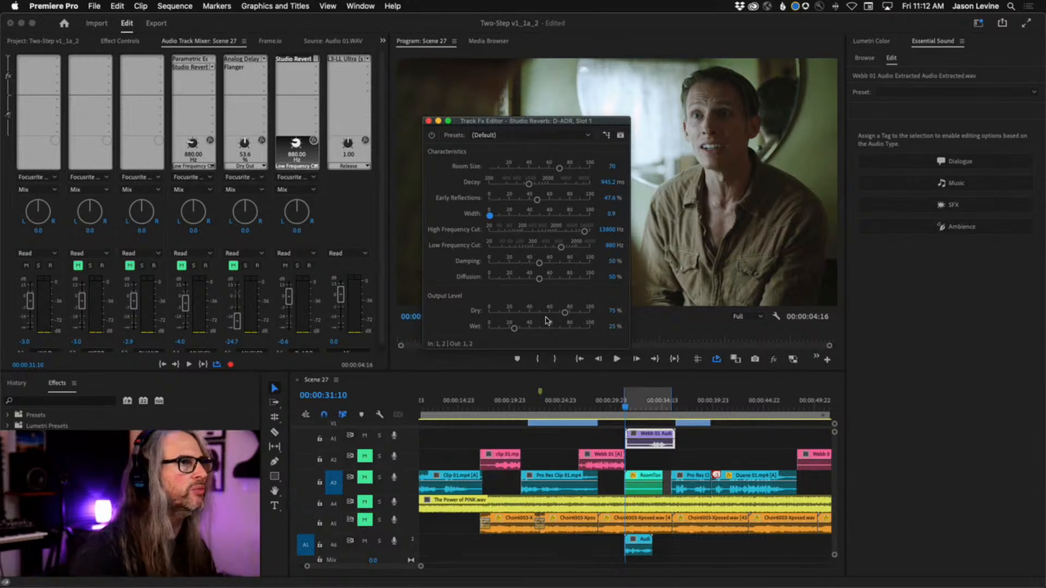
key("space")
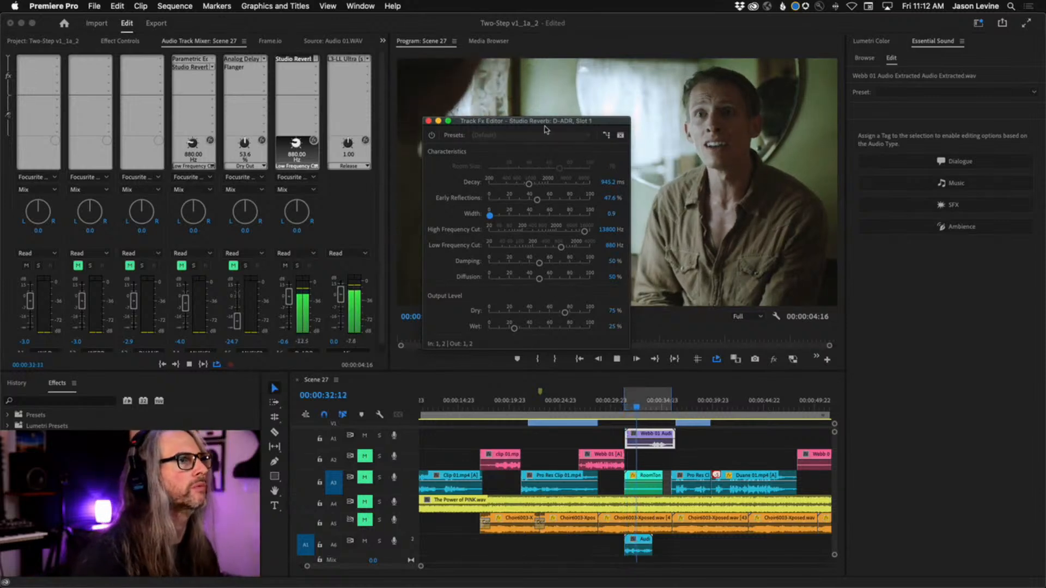
key("space")
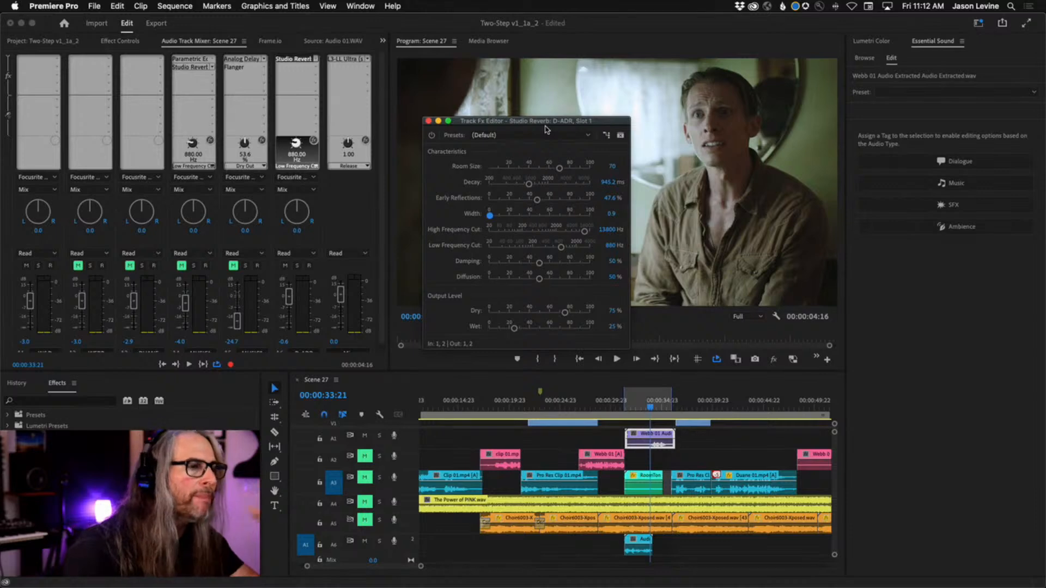
During looped playback, set the D-ADR reverb's early reflections to 50.5%, wet level to 56.1% and dry level to 77%
key("space")
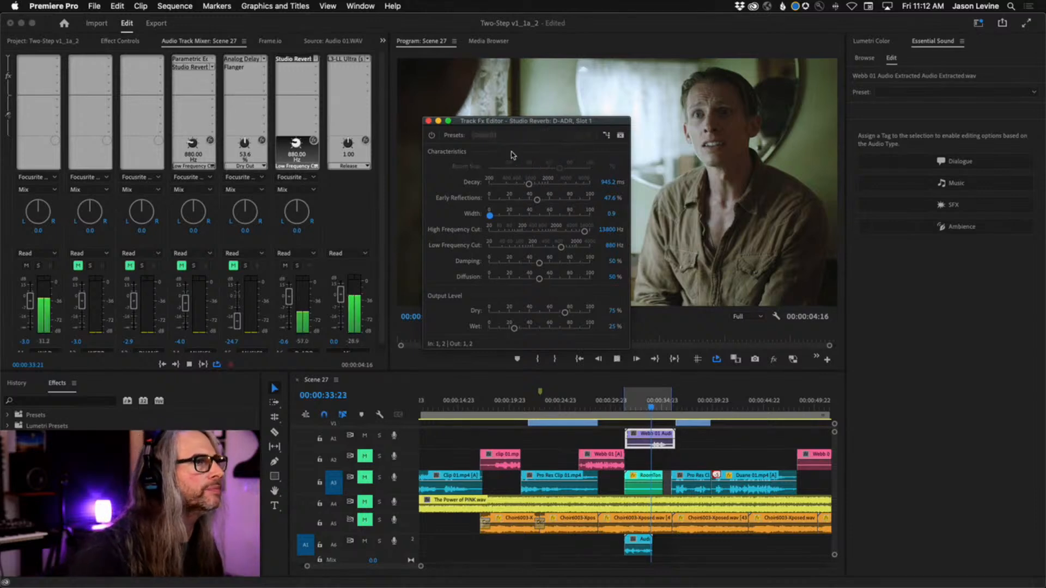
left_click_drag(539, 201, 540, 201)
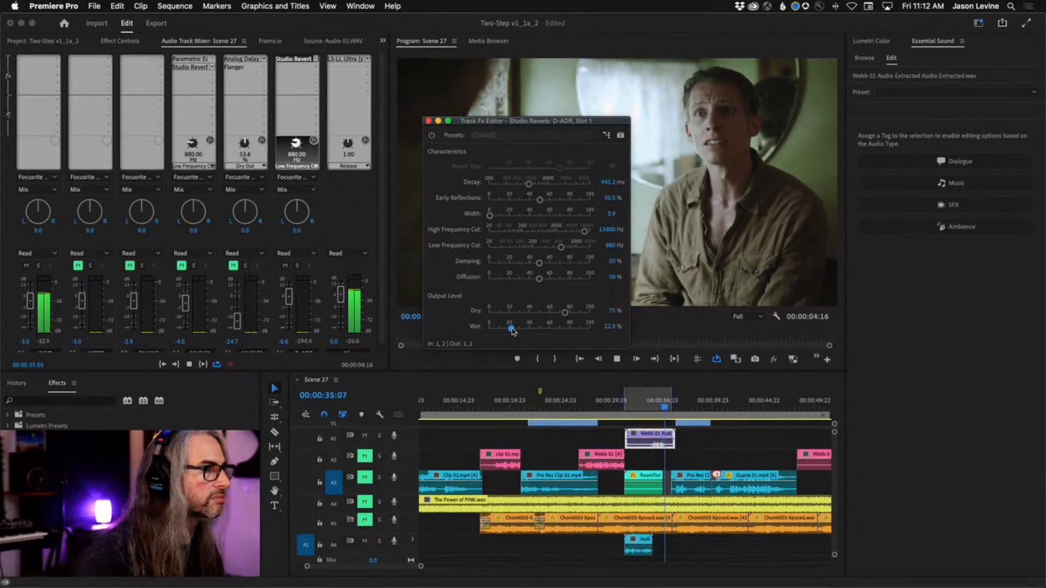
left_click_drag(515, 330, 533, 332)
left_click_drag(541, 332, 567, 315)
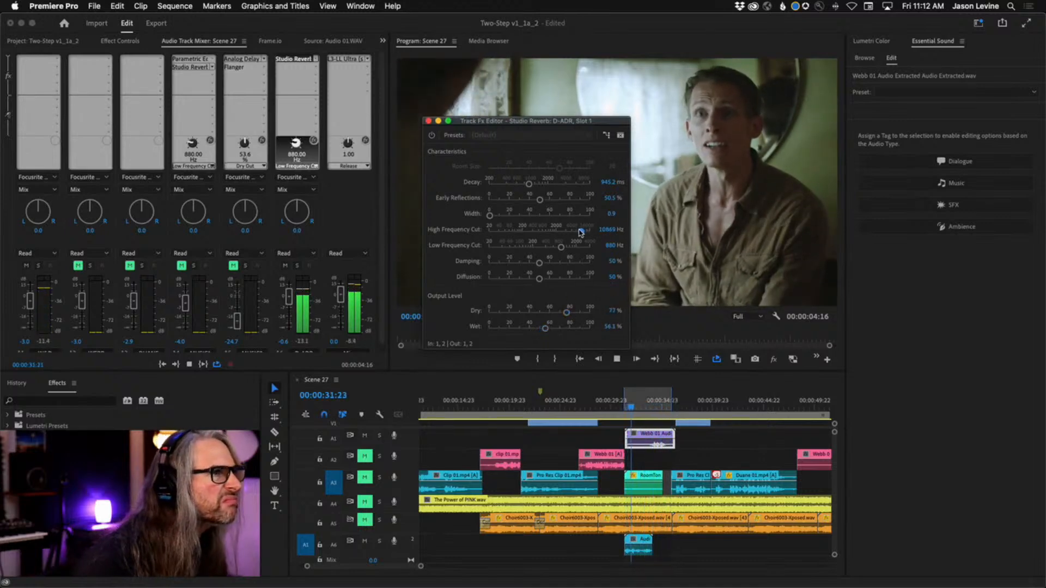
Set the D-ADR reverb's high frequency cut to 7617 Hz, decay to 622.6 ms, early reflections to about 37% and width to about 2
left_click_drag(584, 231, 576, 232)
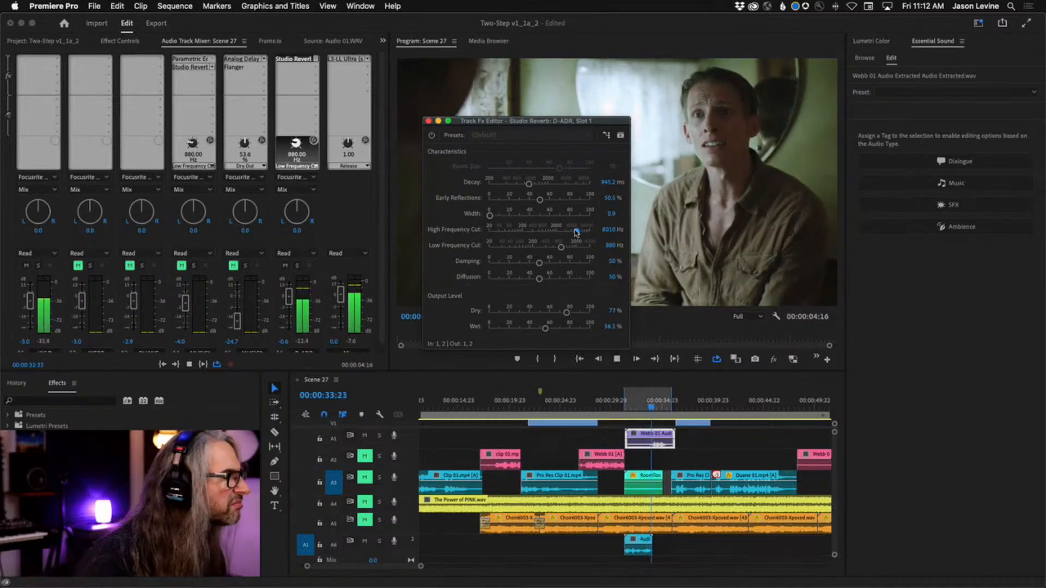
left_click_drag(529, 188, 493, 218)
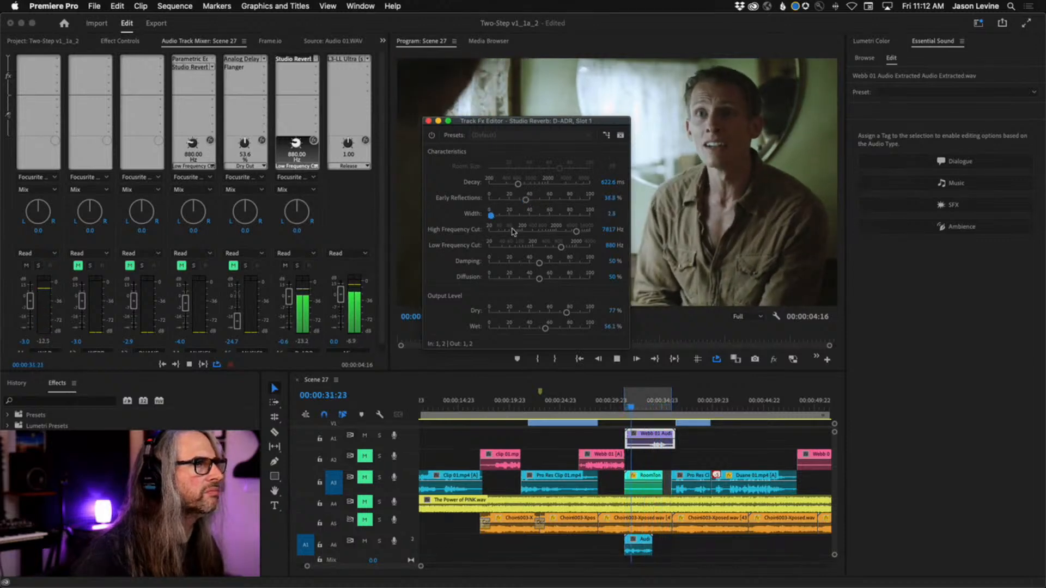
Unmute audio track A3 and set the D-ADR reverb's high frequency cut to 7477 Hz, dry level to 74.4% and wet level to 54.6%
left_click_drag(576, 231, 576, 233)
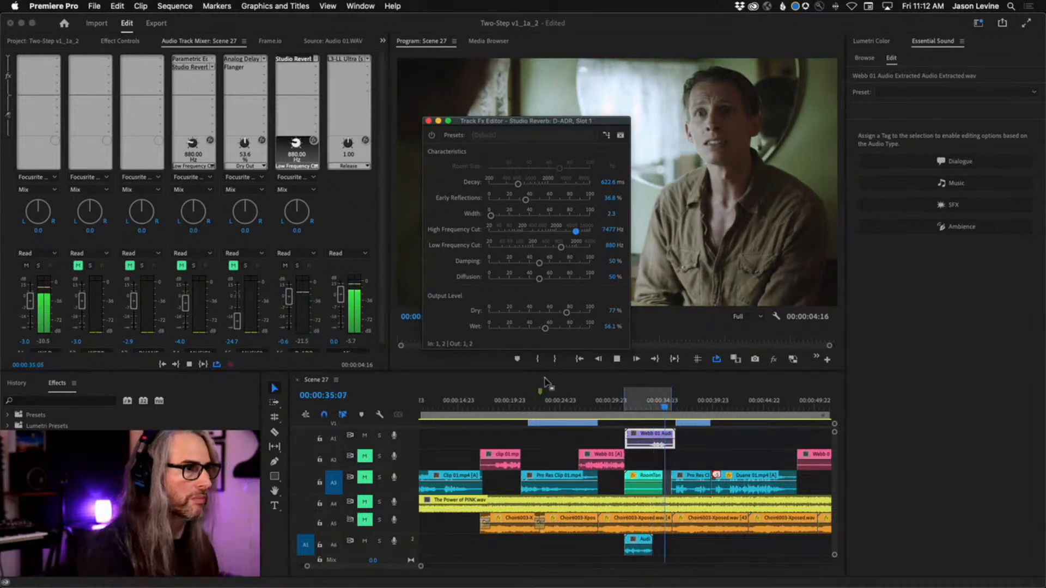
left_click(370, 480)
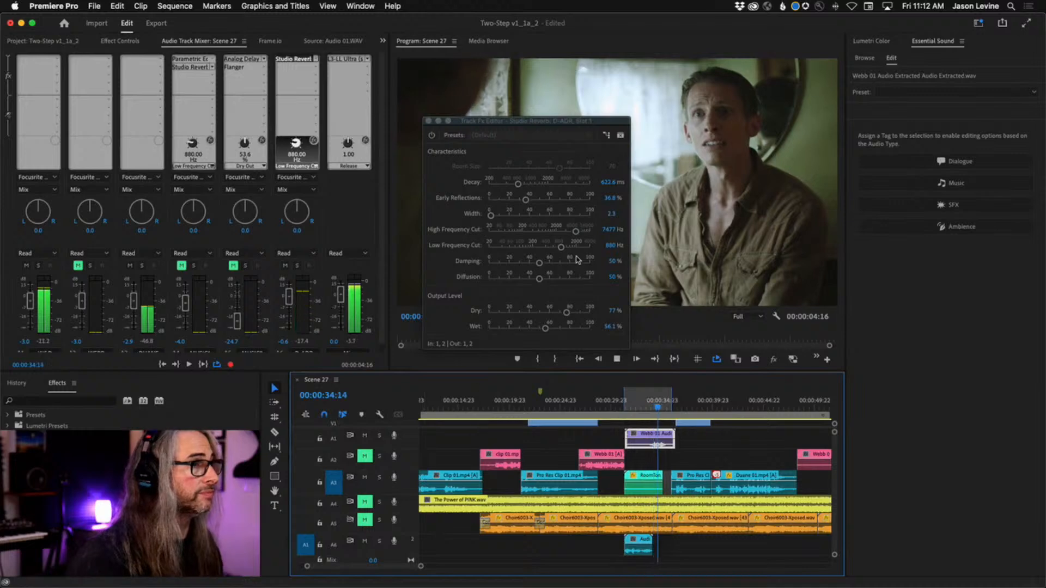
left_click(546, 329)
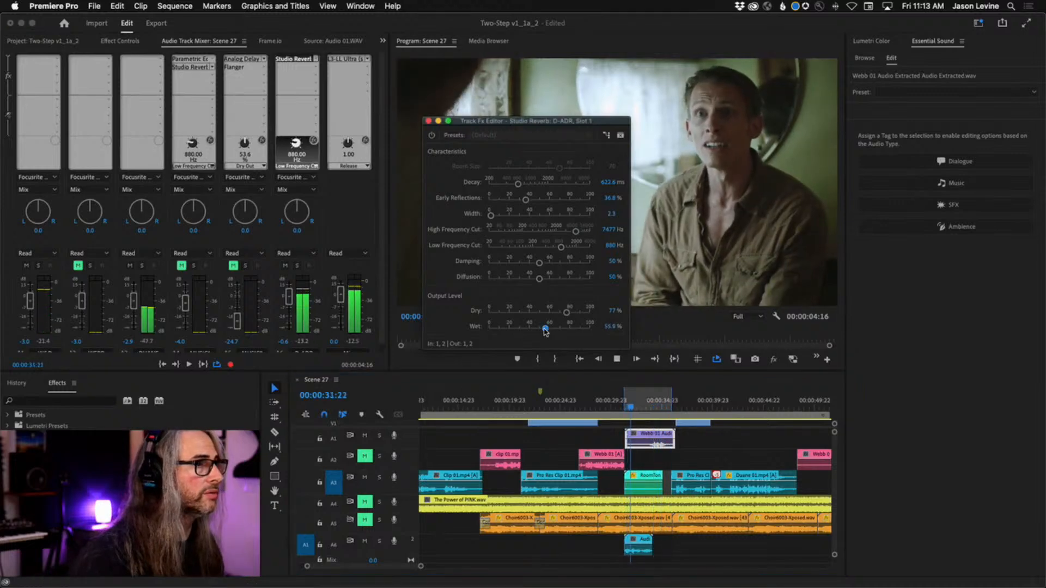
left_click_drag(546, 330, 562, 316)
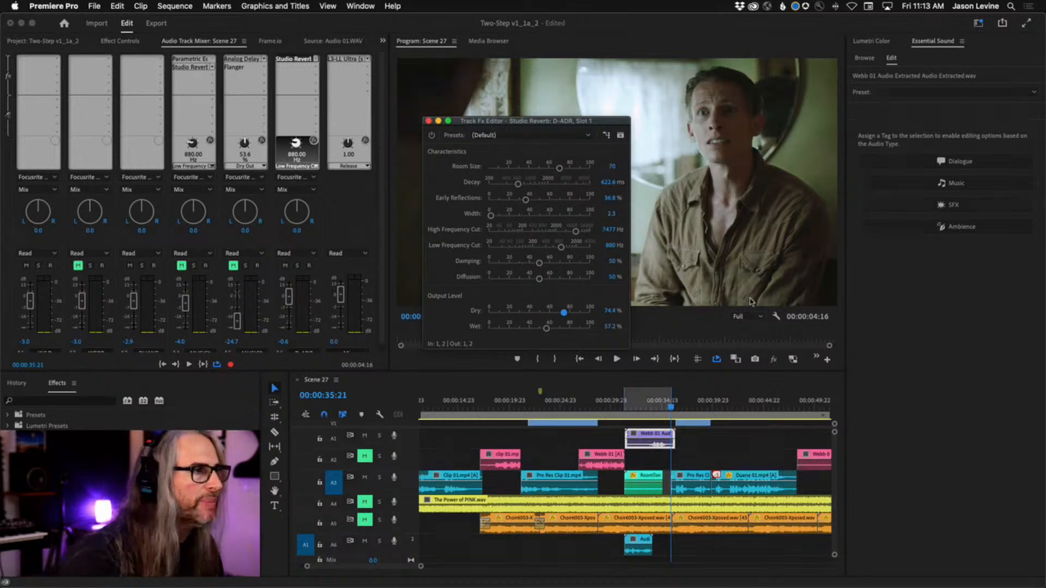
left_click_drag(546, 333, 543, 333)
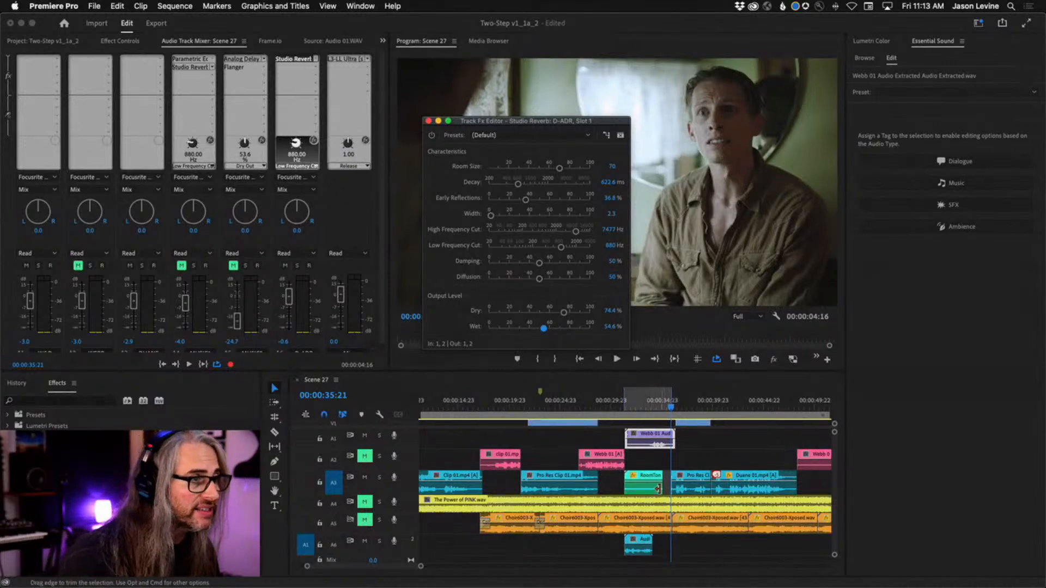
Trim the A3 room tone clip to end with the ADR clip on A6, and fade out its end with volume keyframes
left_click_drag(658, 488, 647, 488)
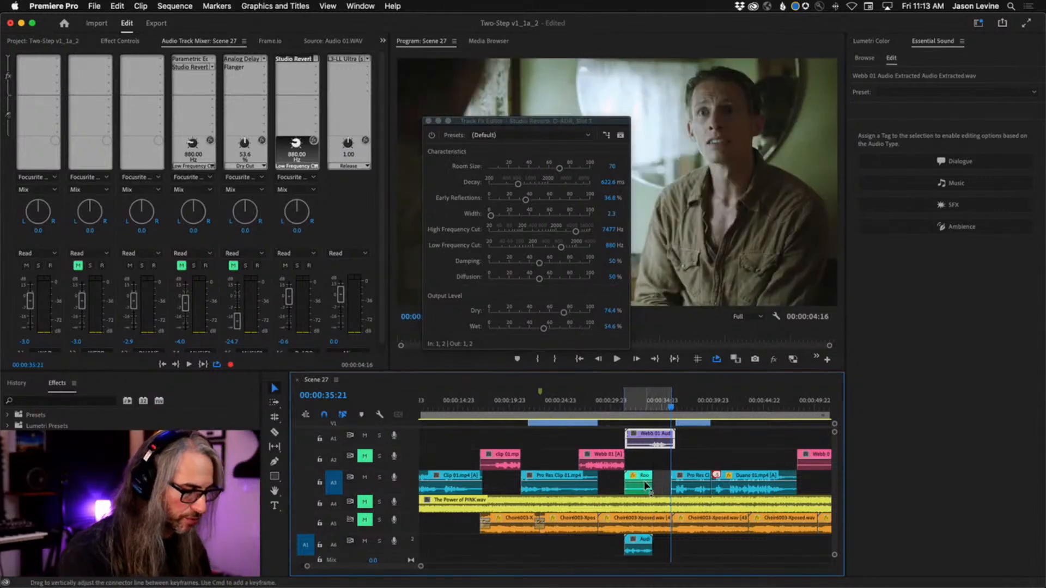
left_click(648, 404)
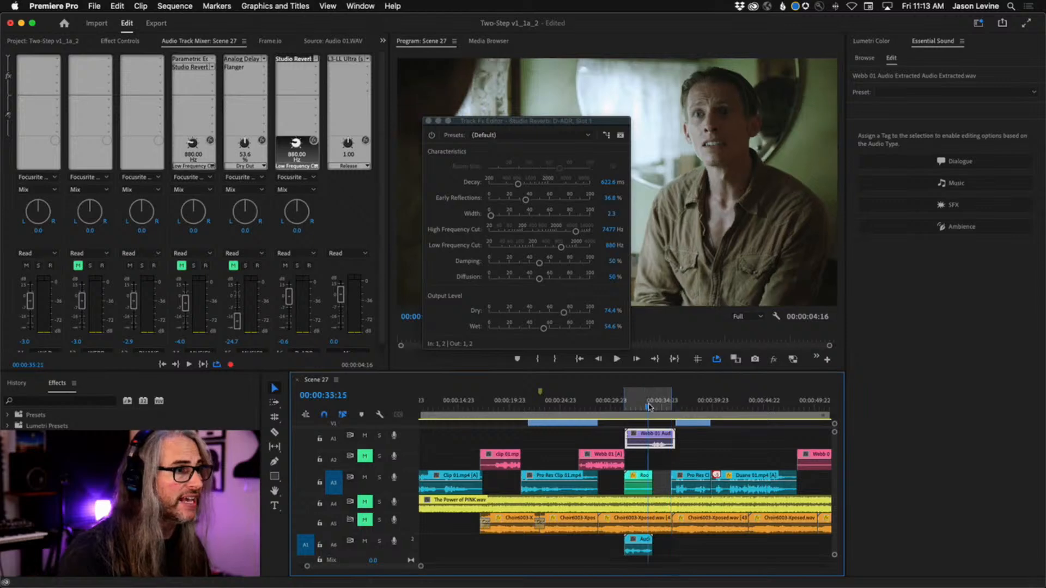
key("equal")
key("equal")
key("equal")
key("equal")
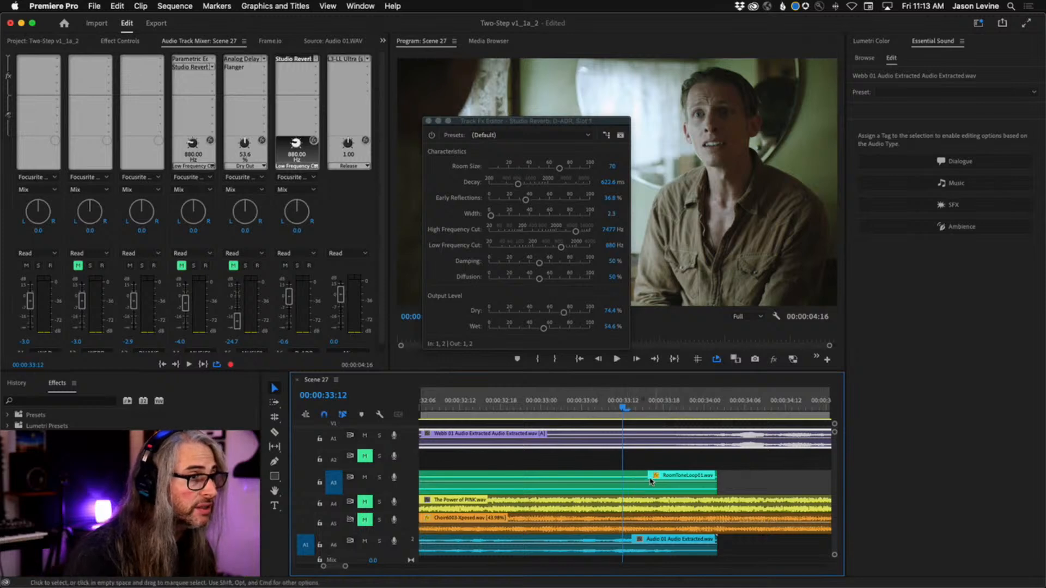
left_click(677, 483, "super")
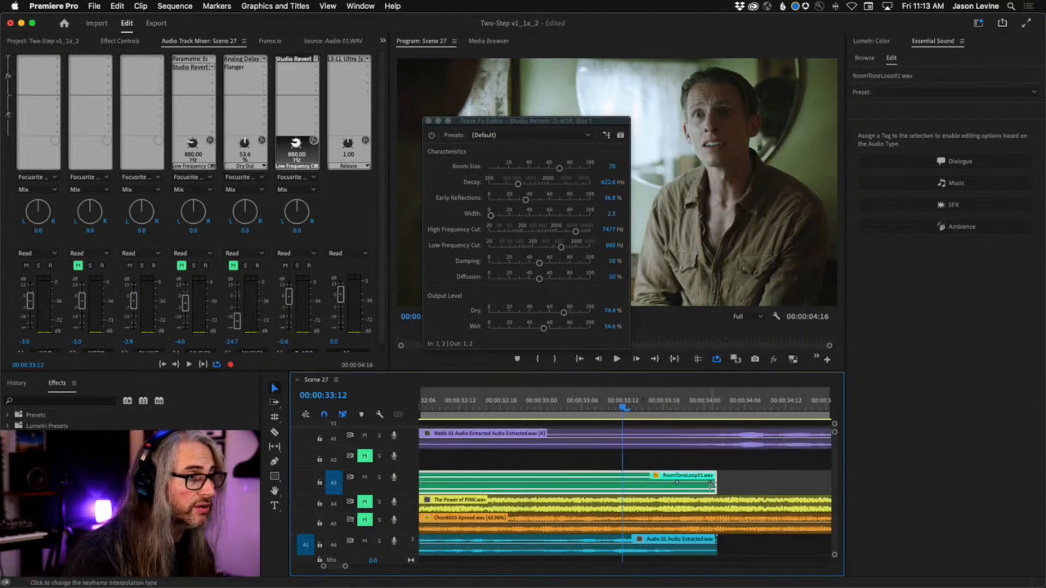
left_click_drag(711, 484, 714, 492)
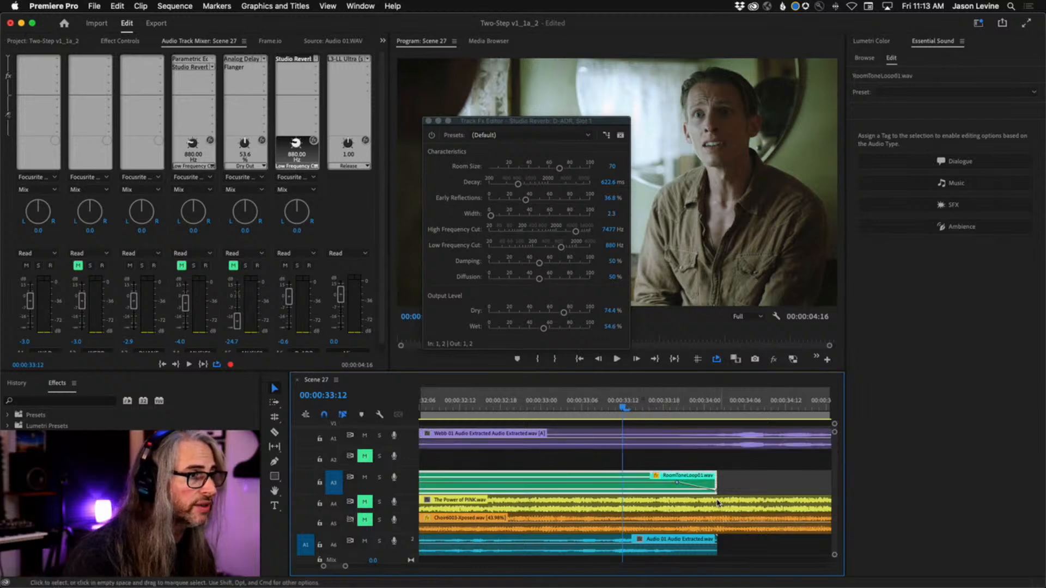
During playback, set the D-ADR reverb's early reflections to 26.8% and wet level to 41.3%, and close its effect window
key("space")
key("minus")
key("minus")
key("minus")
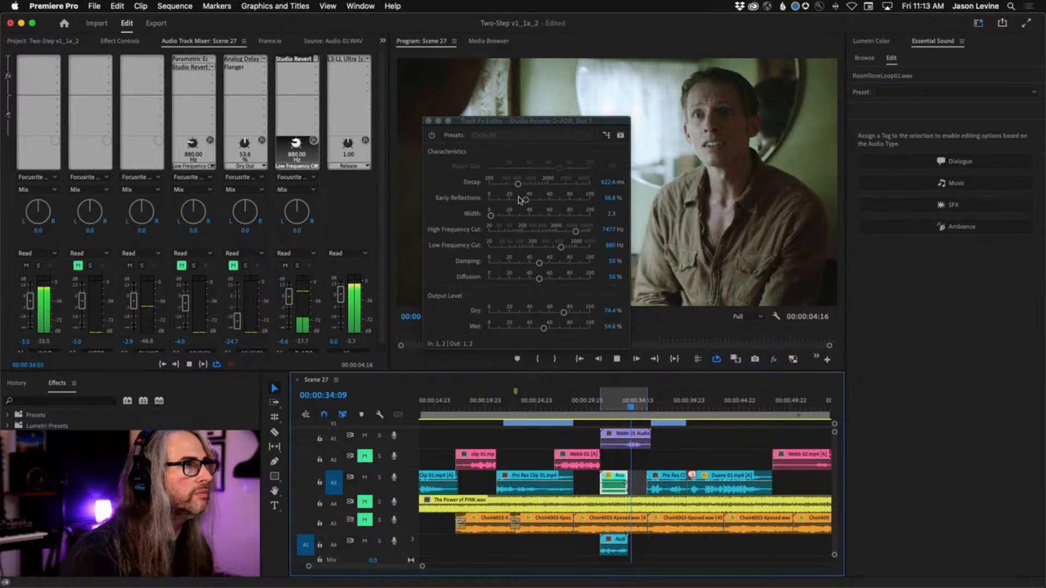
left_click_drag(526, 199, 517, 202)
left_click_drag(543, 331, 531, 330)
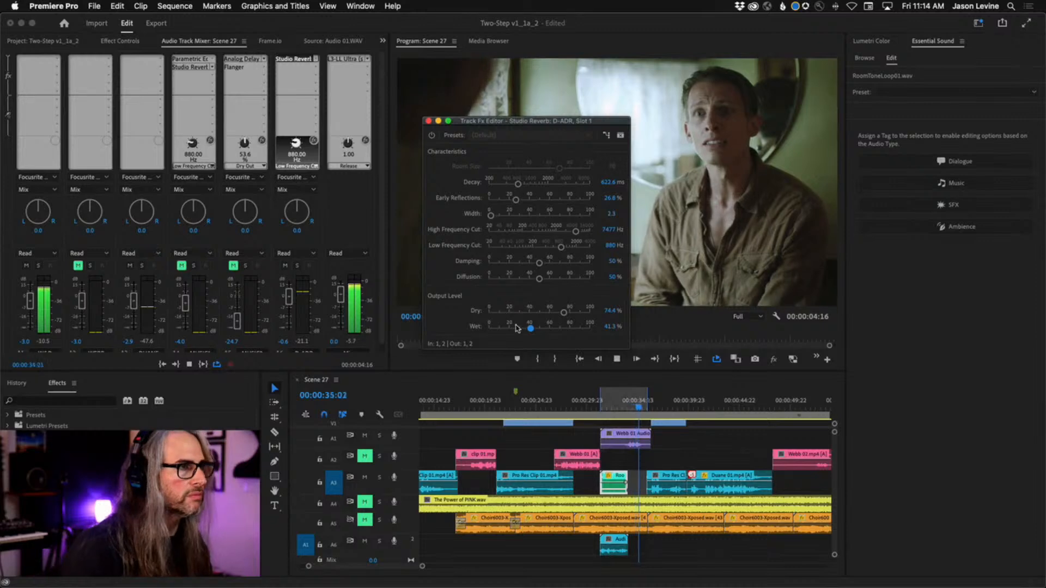
key("space")
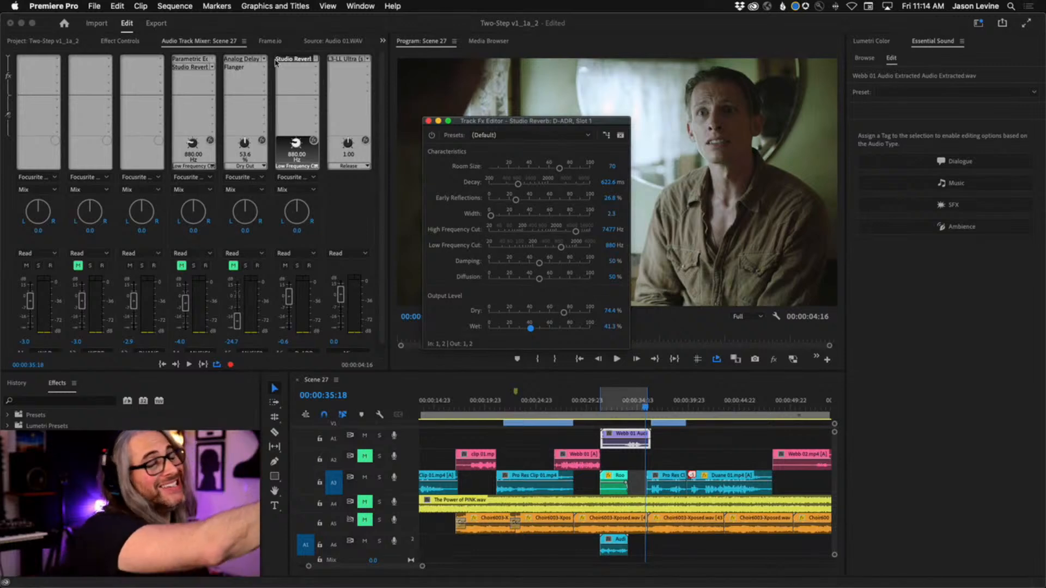
left_click(429, 121)
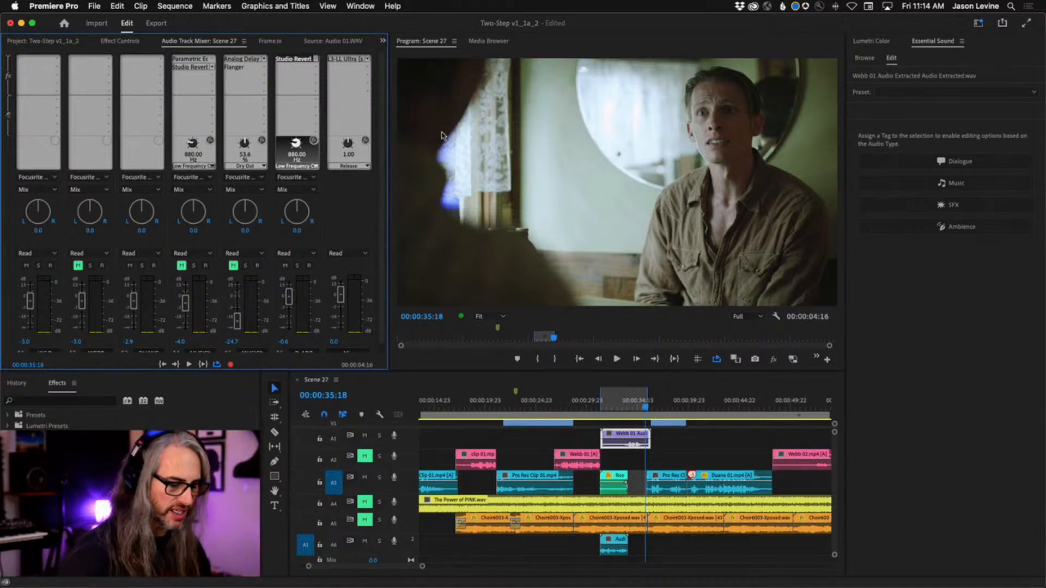
key("backslash")
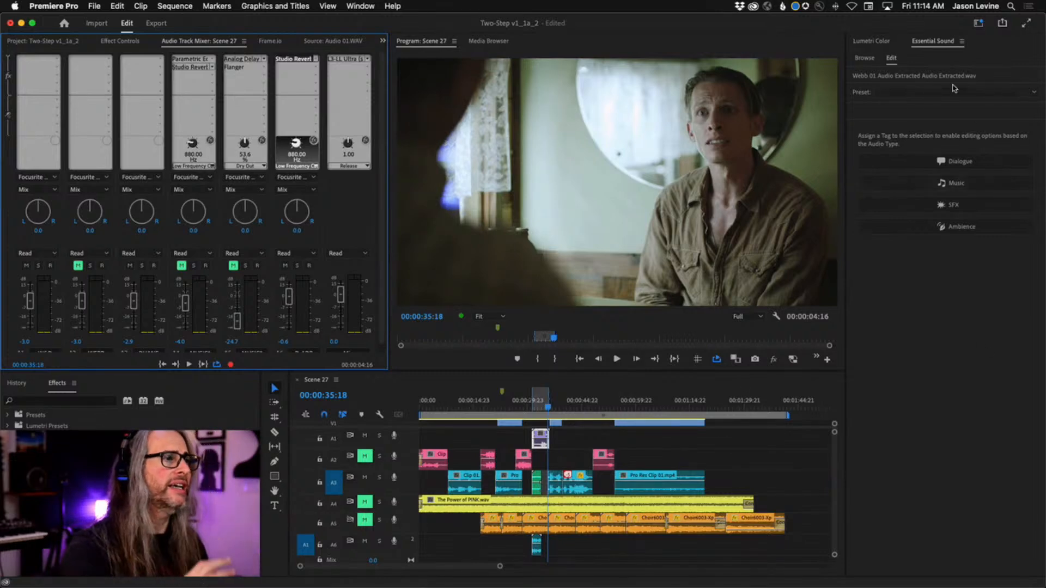
left_click(749, 465)
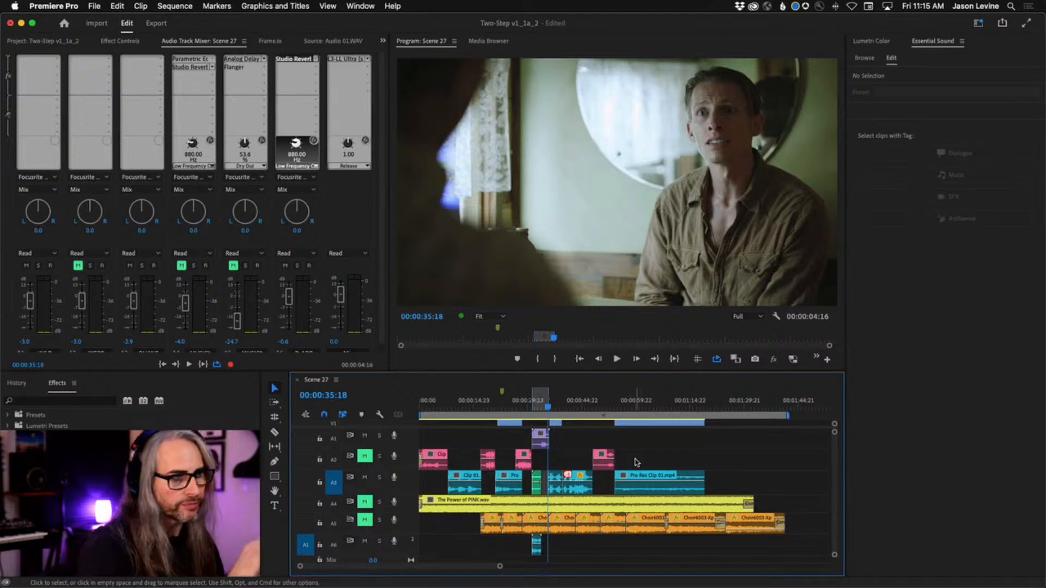
left_click_drag(726, 435, 497, 496)
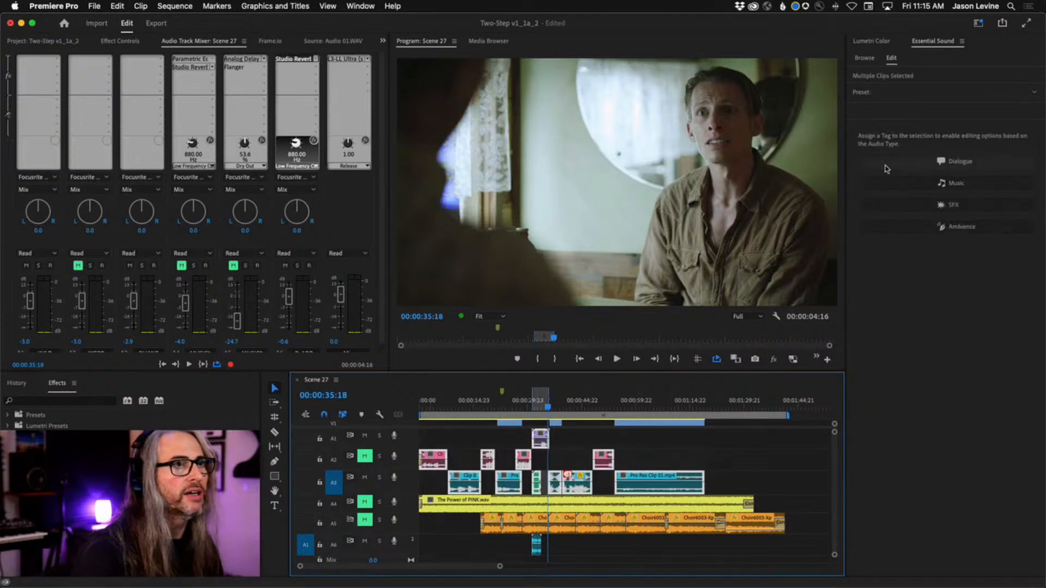
left_click(767, 473)
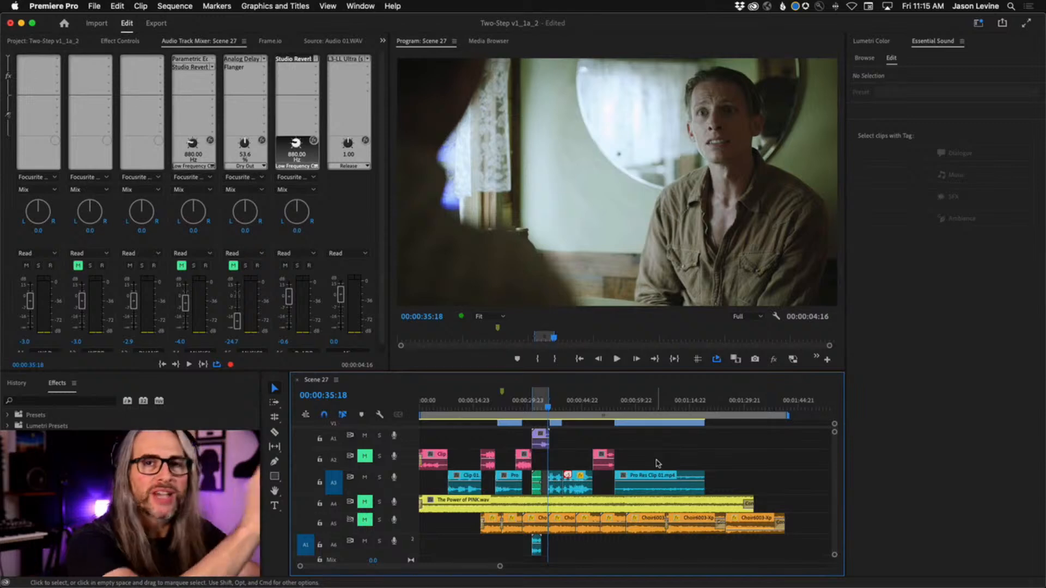
Select all clips on audio track A2 and tag them as Dialogue in Essential Sound
left_click_drag(658, 464, 424, 464)
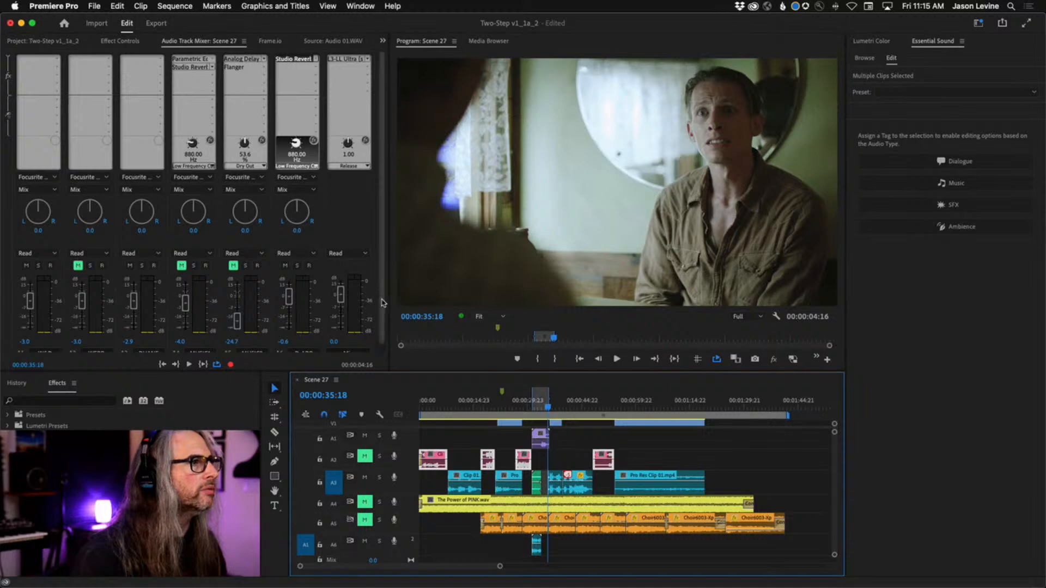
scroll(384, 301, "down", 1)
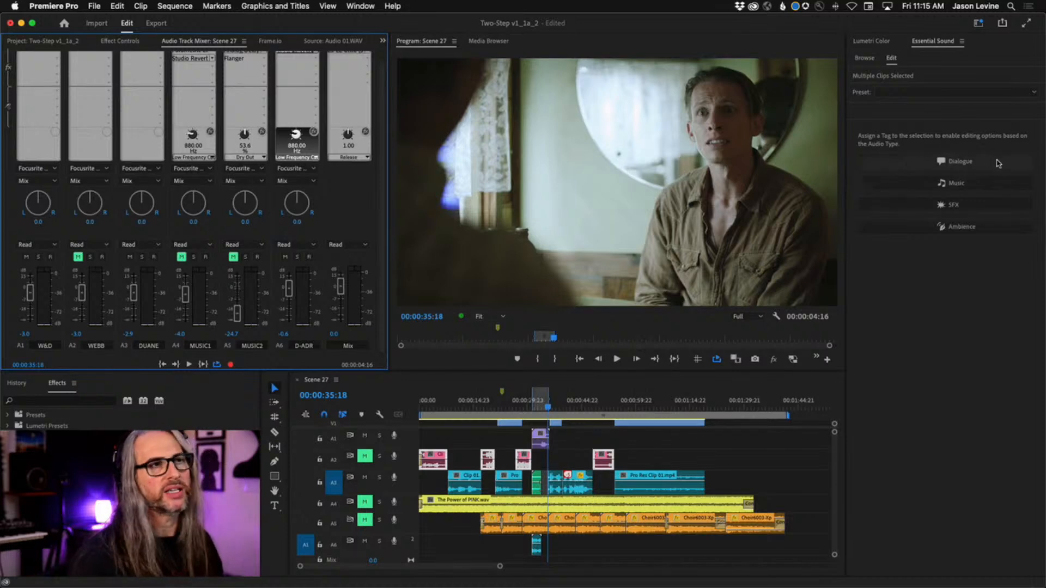
left_click(998, 163)
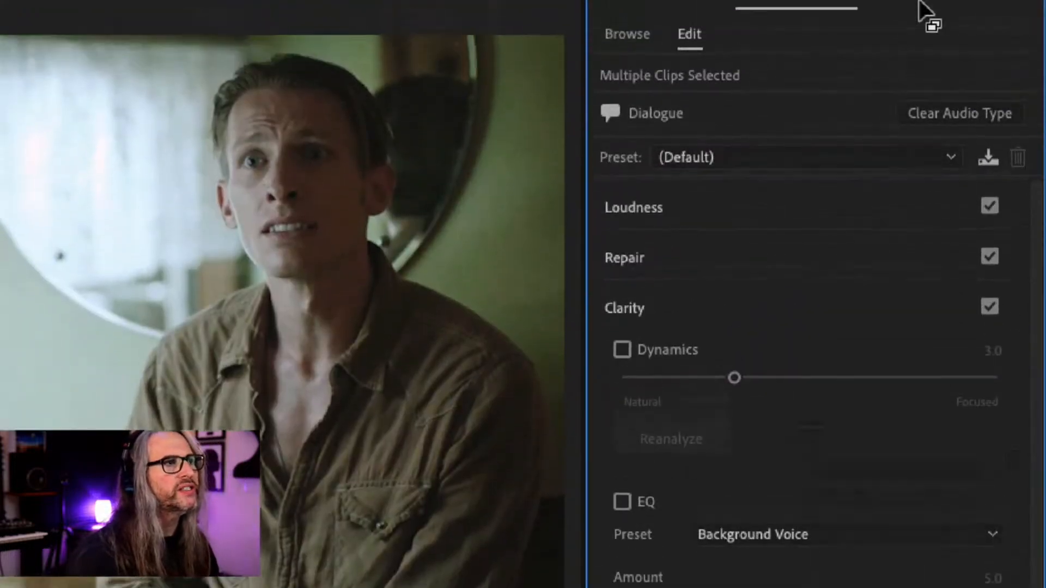
Expand the Loudness and Repair settings of the selected dialogue clips, and enable Dynamics under Clarity
left_click(923, 214)
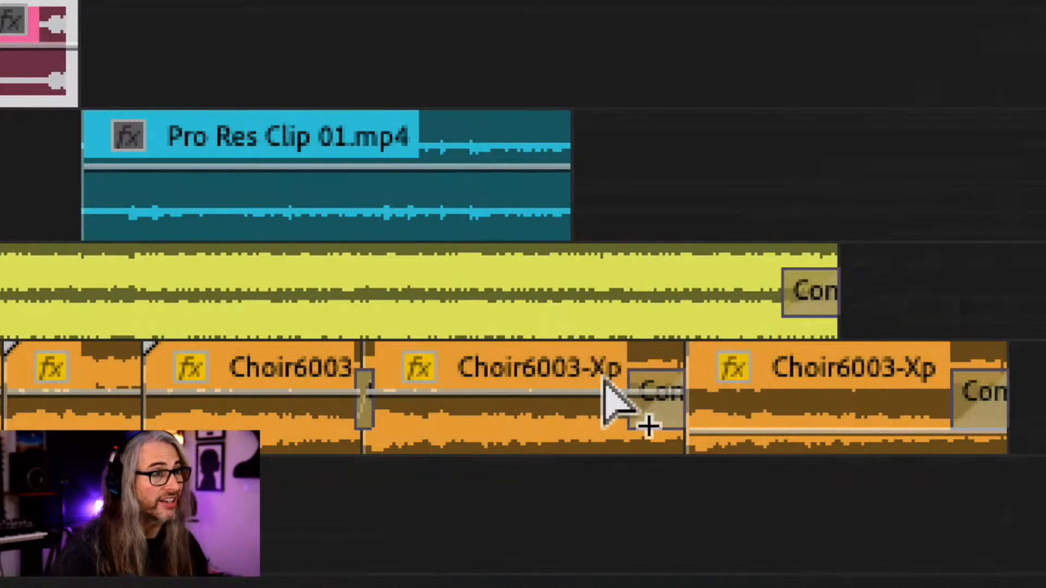
mouse_move(605, 380)
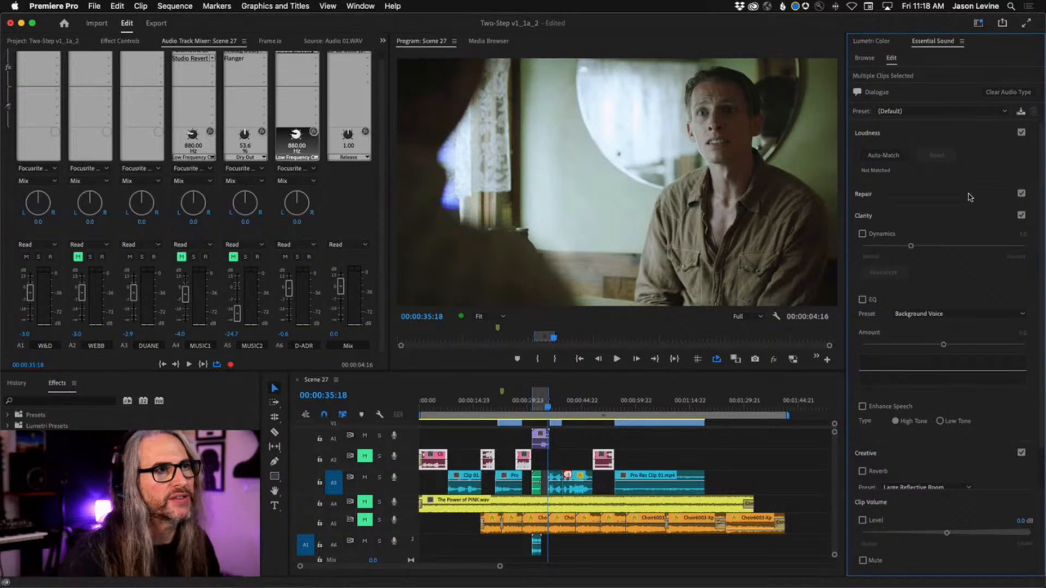
left_click(970, 197)
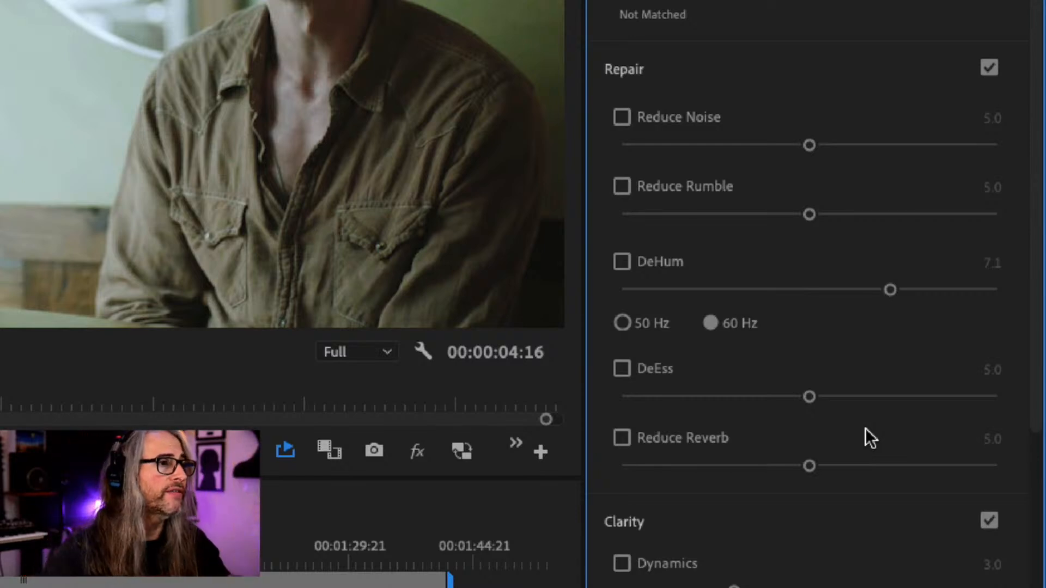
scroll(1039, 430, "down", 3)
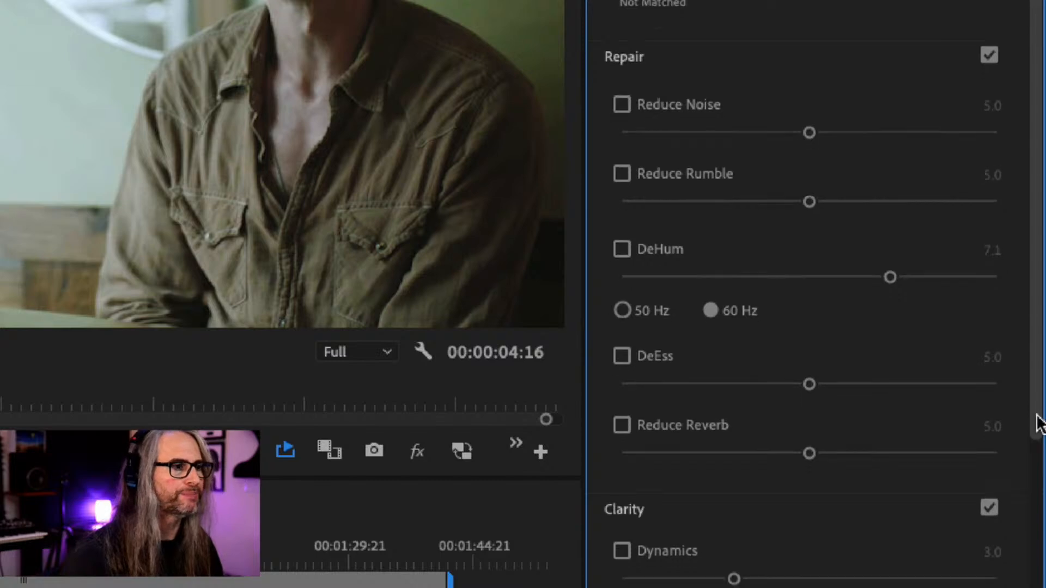
scroll(1039, 515, "down", 1)
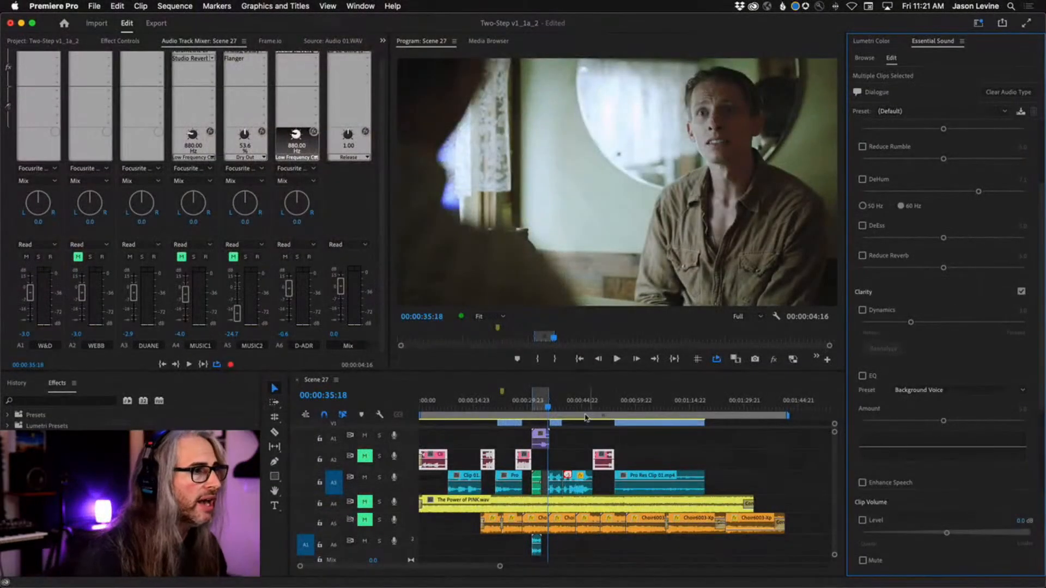
left_click(862, 310)
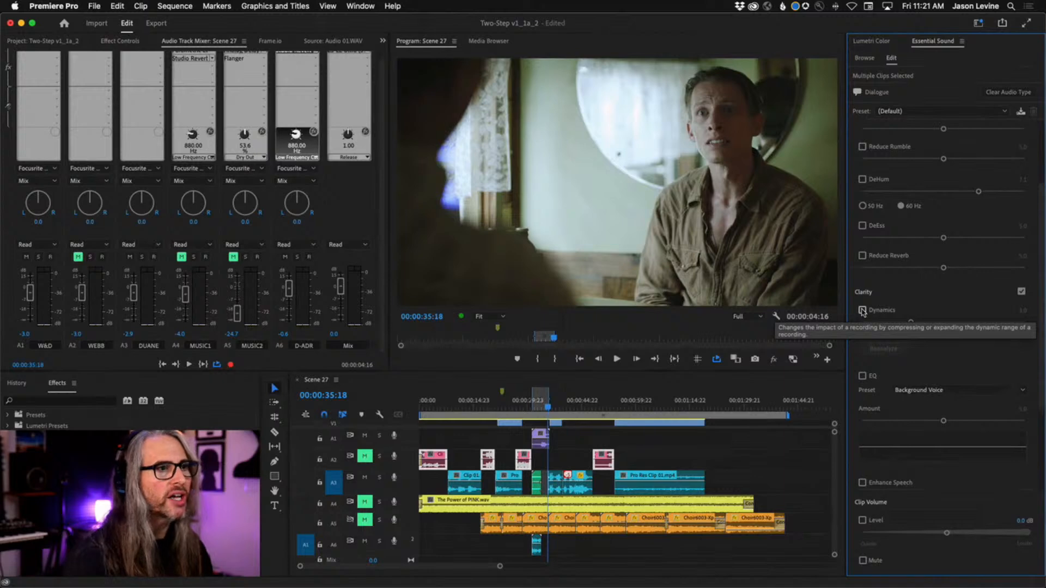
Clear the existing In and Out points, mark a new range from the sequence start to about 7 seconds, and unmute audio track A2
right_click(542, 407)
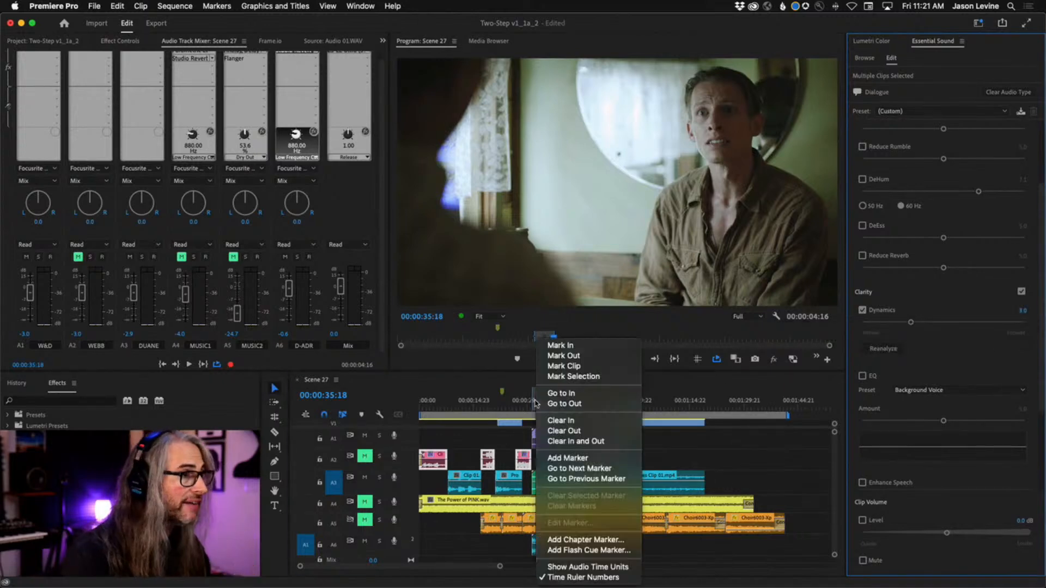
left_click(569, 441)
left_click_drag(547, 406, 399, 408)
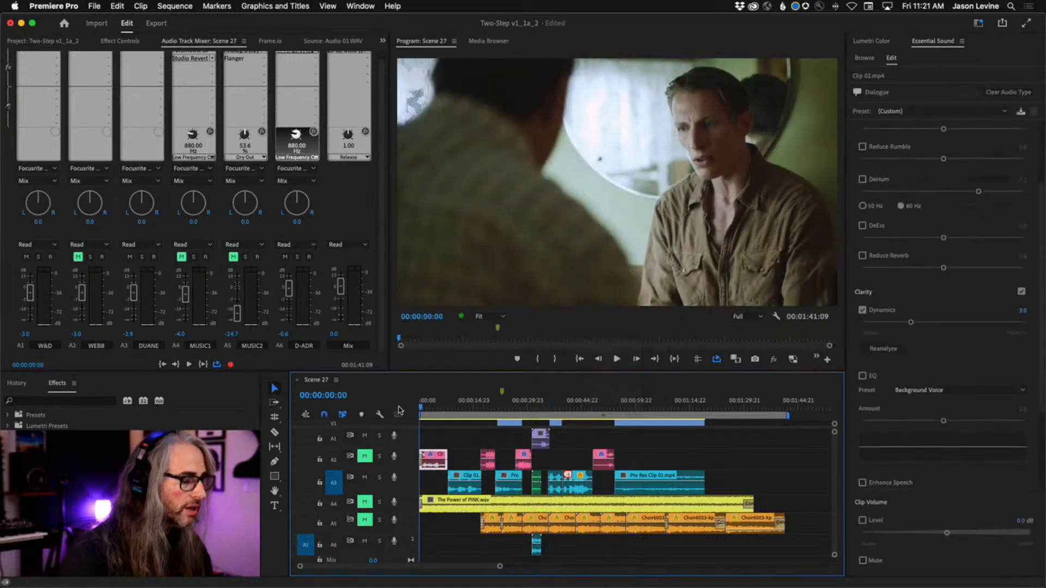
key("i")
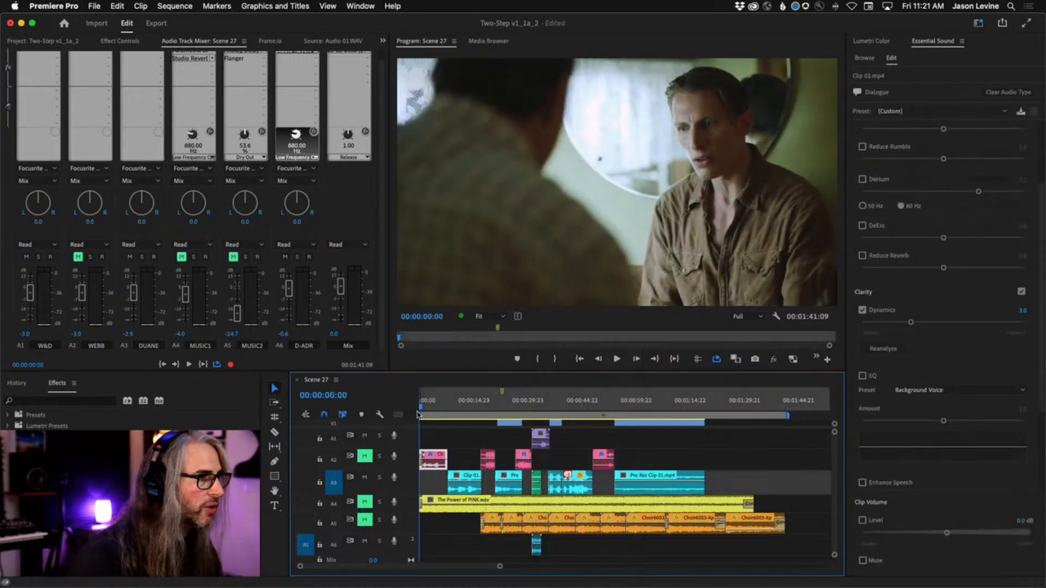
key("space")
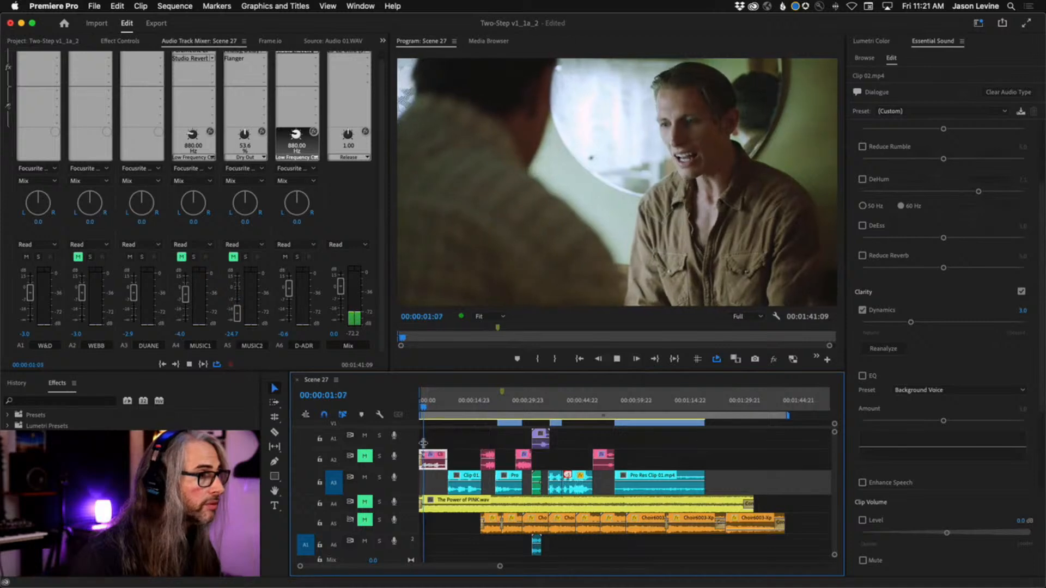
left_click(365, 459)
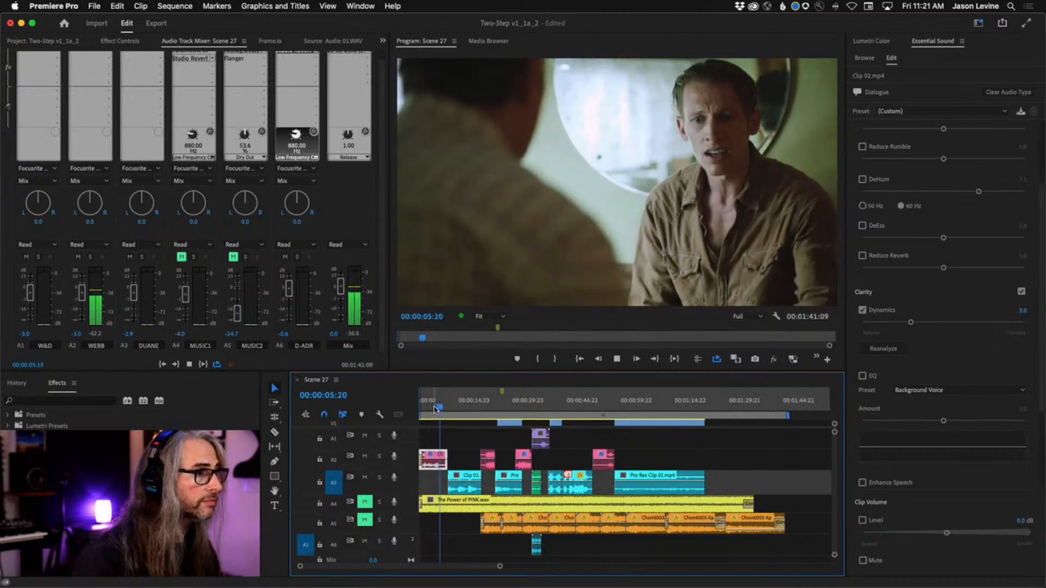
key("o")
key("space")
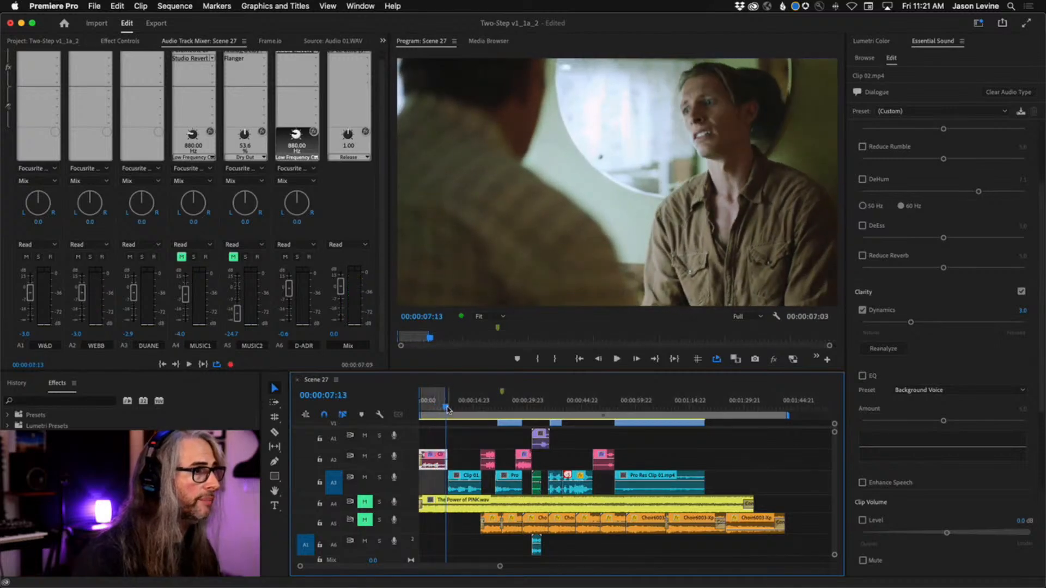
Loop playback from the sequence start, raise Clip 02.mp4's Dynamics to 7.1, and compare the sound with Clarity off and on
key("Home")
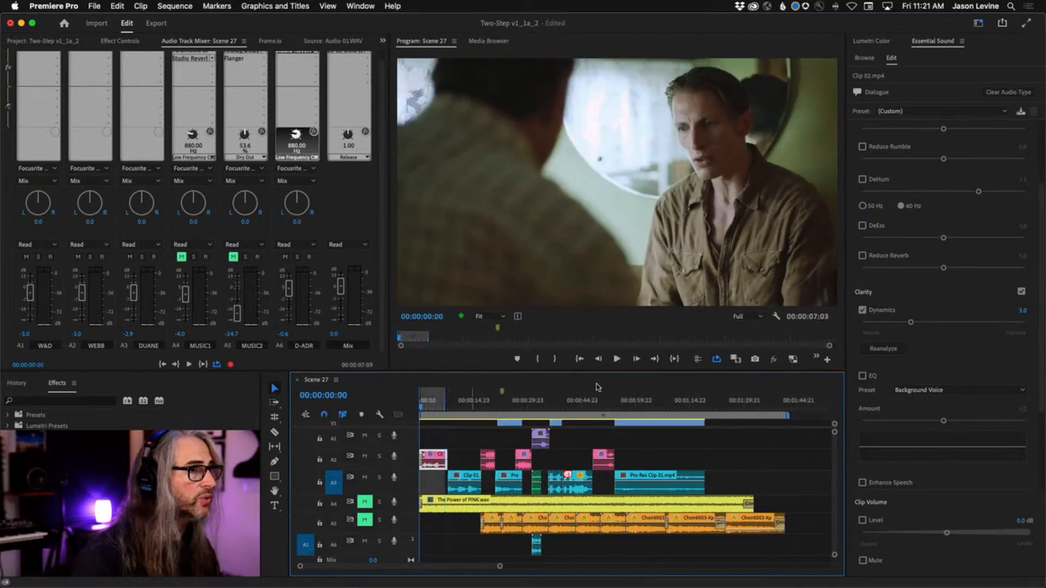
left_click(674, 359)
left_click(913, 323)
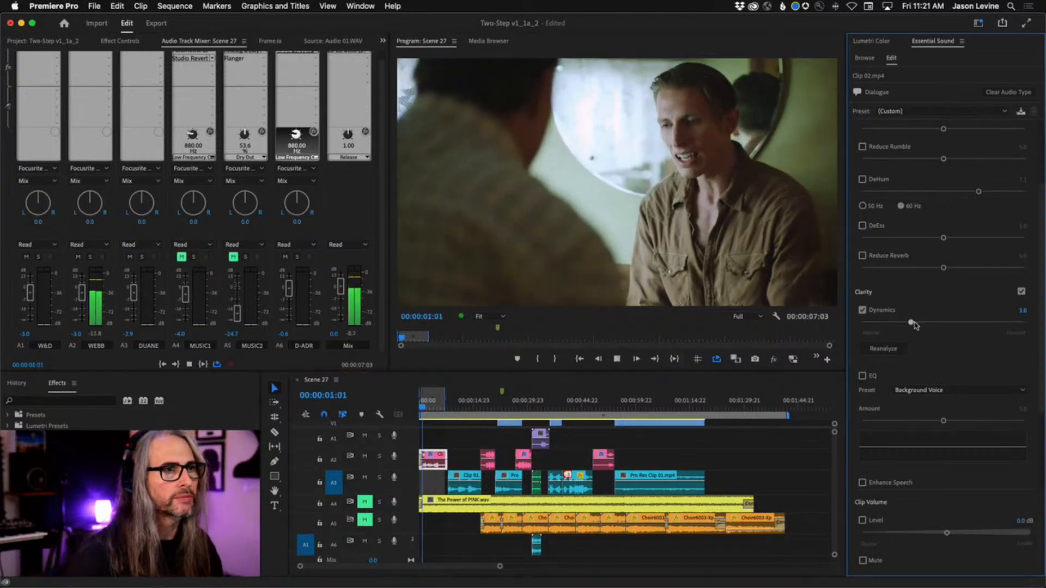
left_click_drag(914, 326, 977, 322)
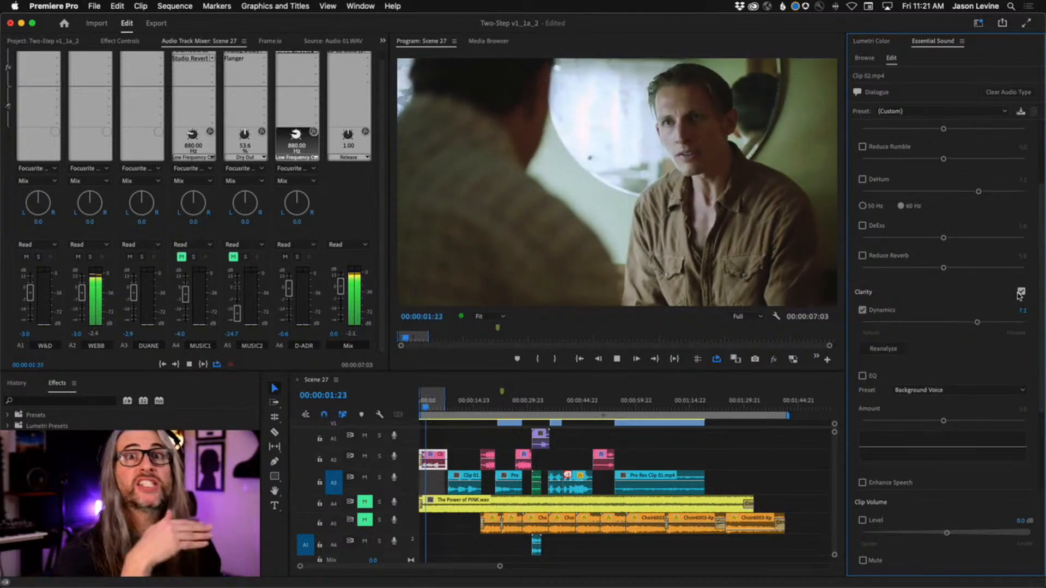
left_click(1021, 293)
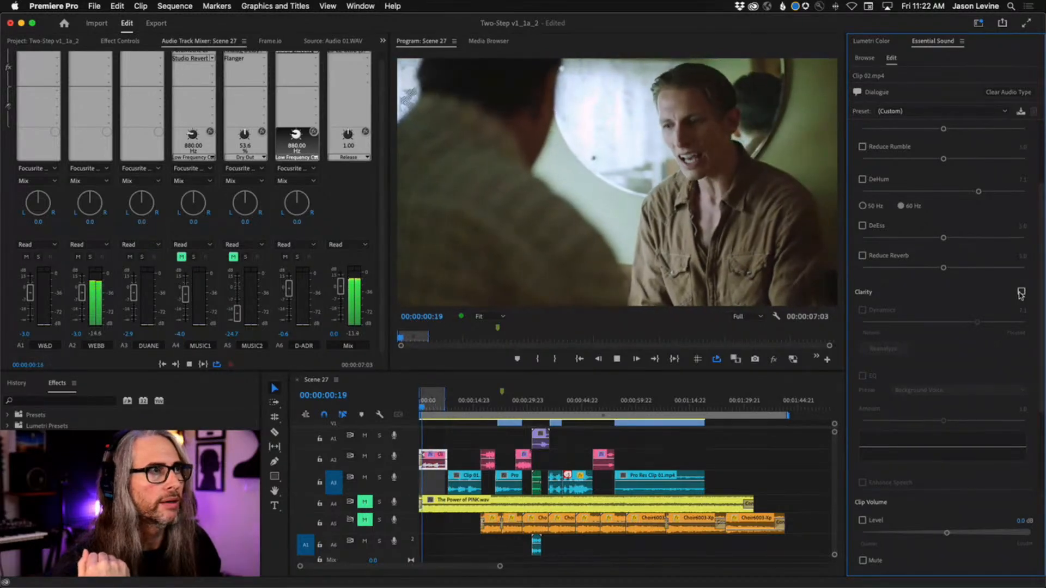
left_click(1021, 293)
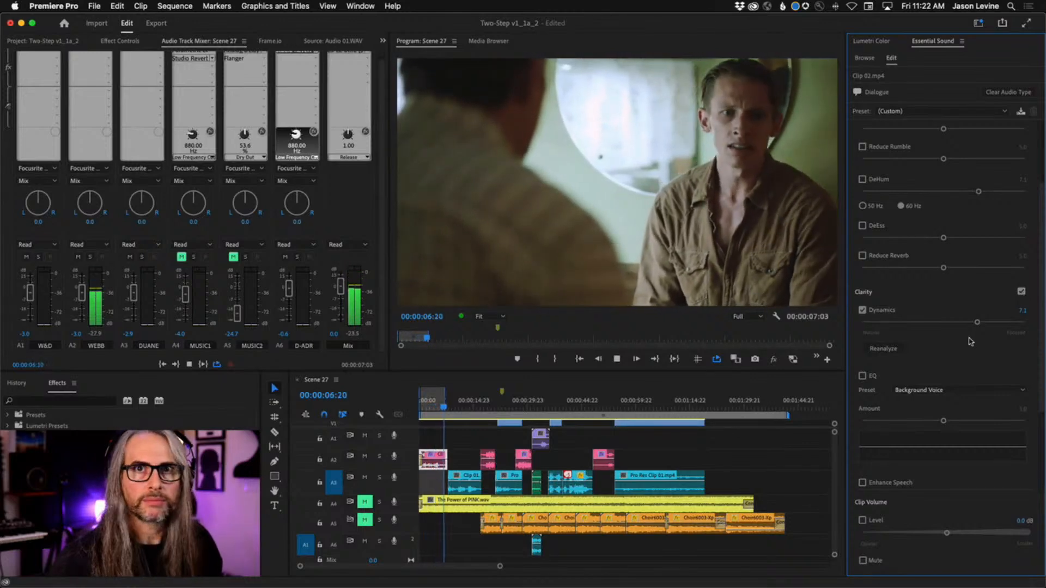
key("space")
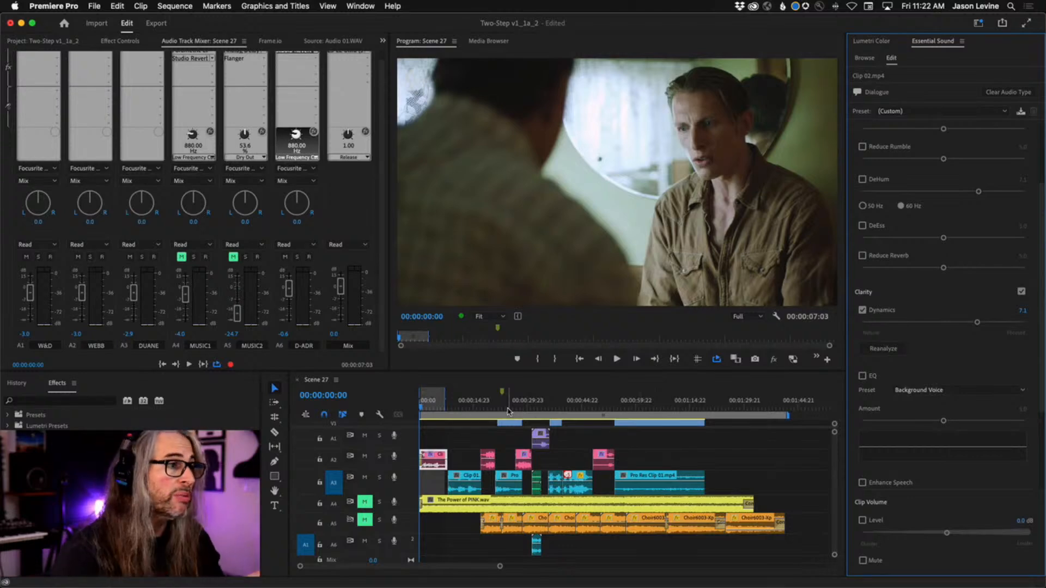
Unmute audio track A4, compare Clip 02.mp4 with Clarity off and on during playback, and set its Dynamics to 5.9
left_click(363, 503)
key("space")
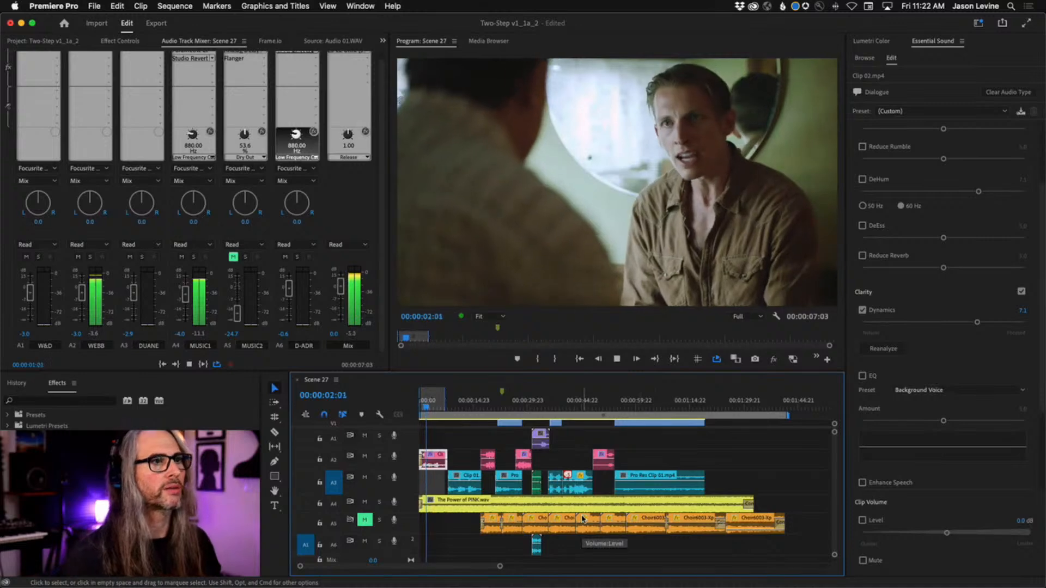
left_click(1021, 292)
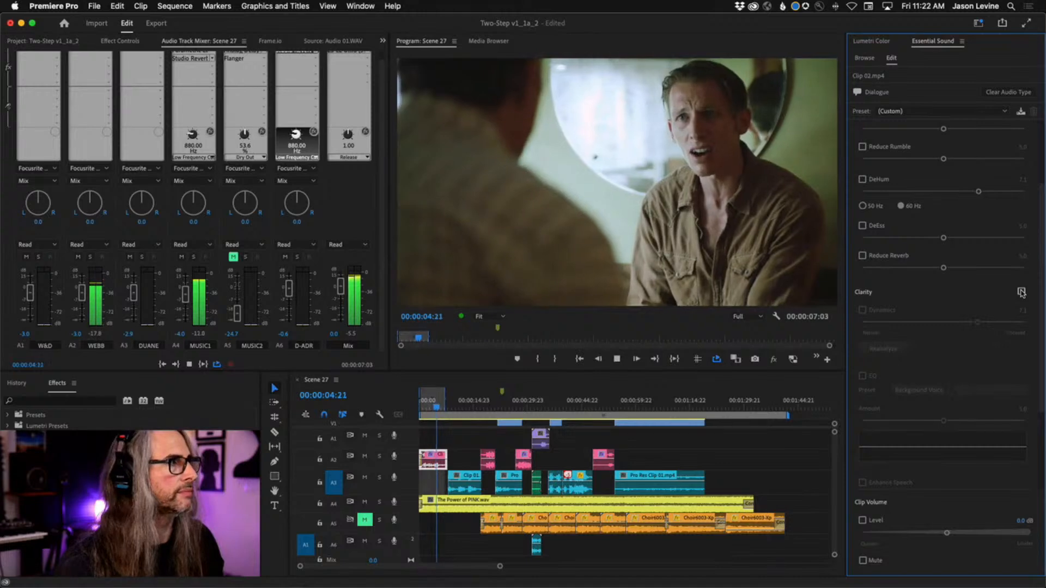
left_click(1021, 293)
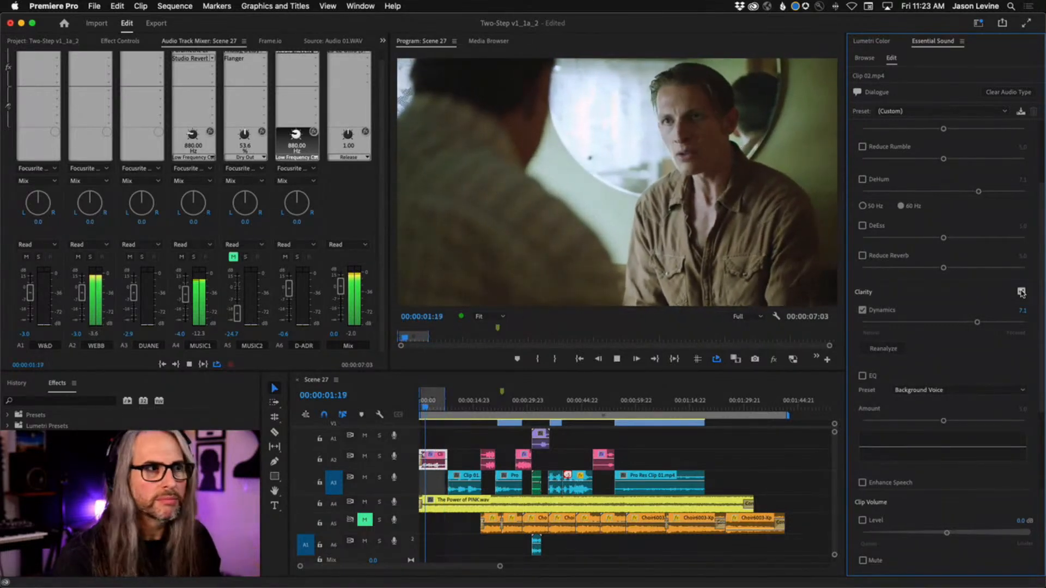
left_click_drag(977, 325, 958, 325)
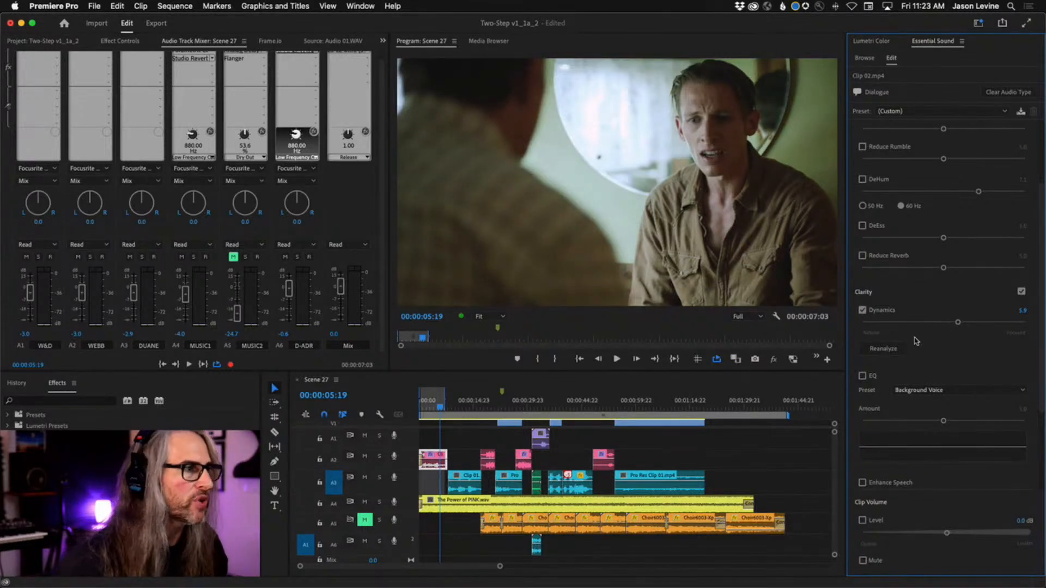
Set the Clarity Dynamics of the remaining clips on audio track A2 to about 6.5 and deselect them
left_click_drag(651, 456, 472, 467)
left_click_drag(912, 324, 969, 323)
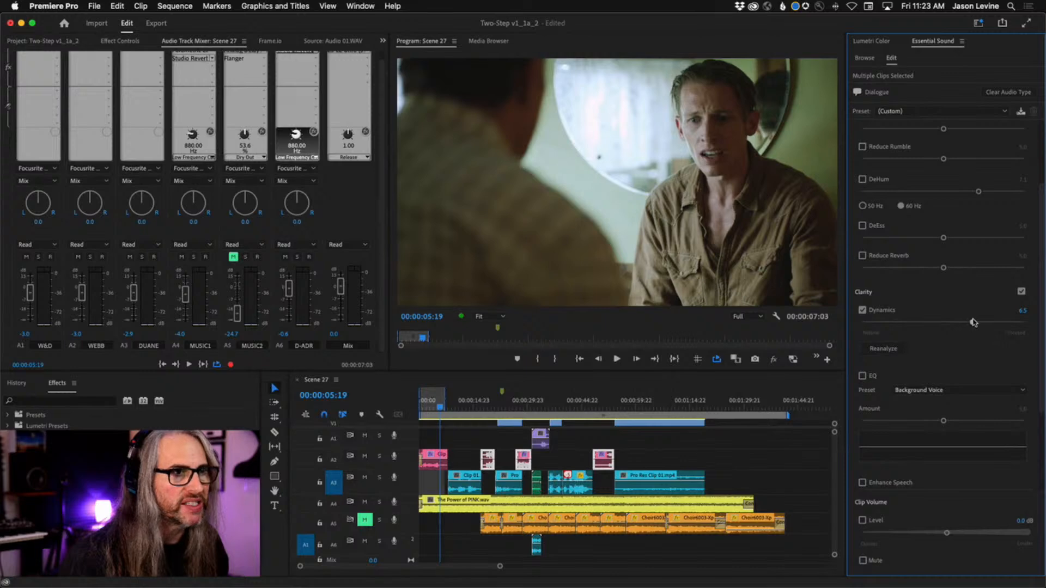
left_click(468, 460)
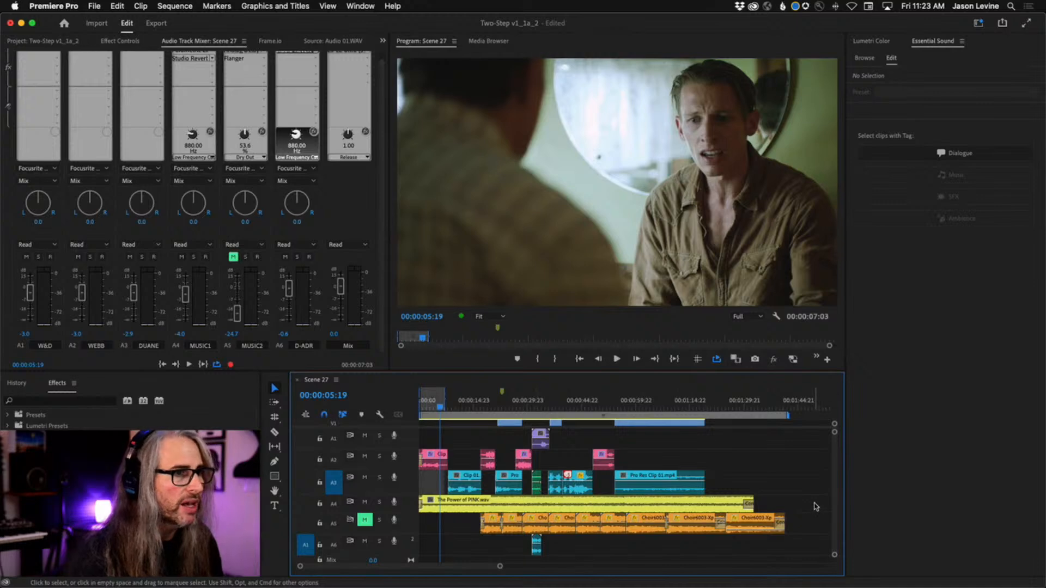
Tag all clips on audio tracks A4 and A5 as Music and generate ducking keyframes against dialogue with track A3 muted
left_click_drag(816, 505, 439, 522)
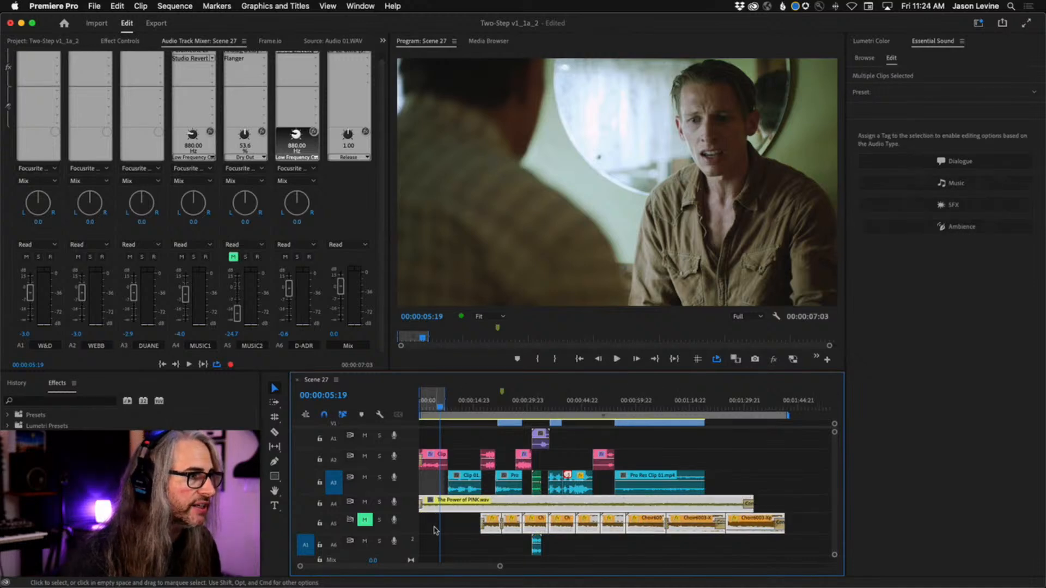
left_click(1010, 186)
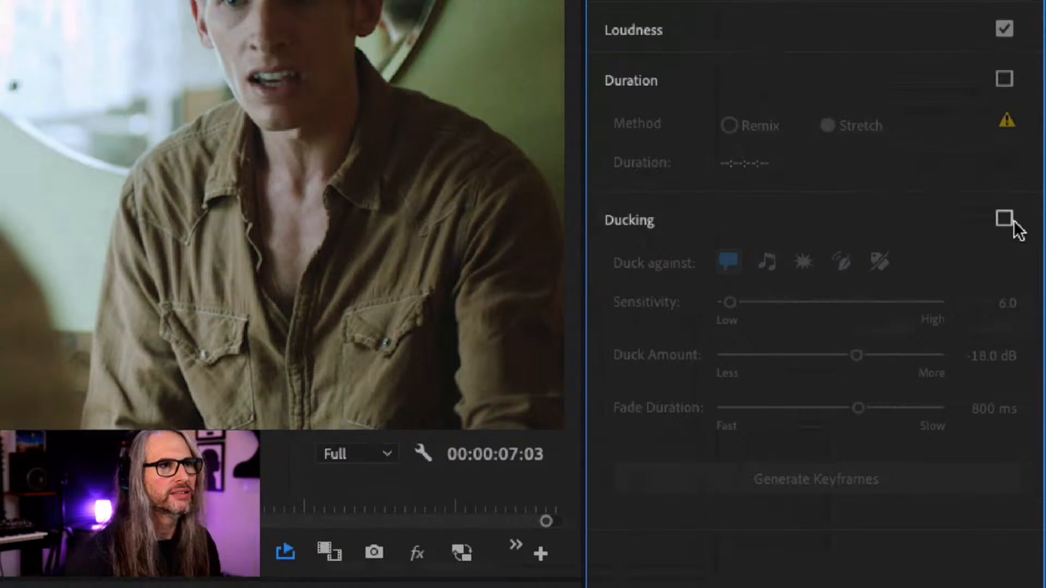
left_click(1004, 219)
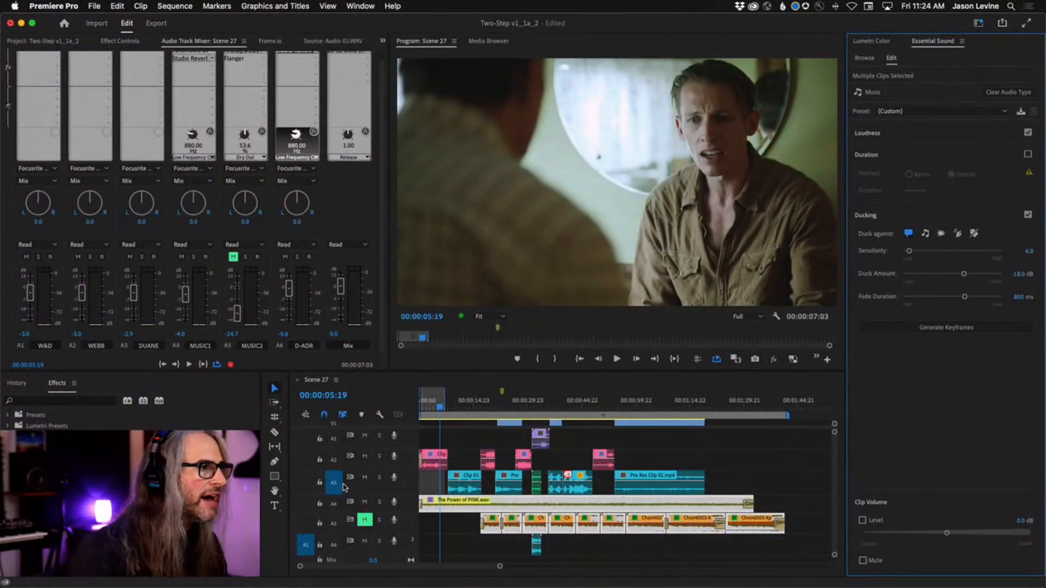
left_click(365, 478)
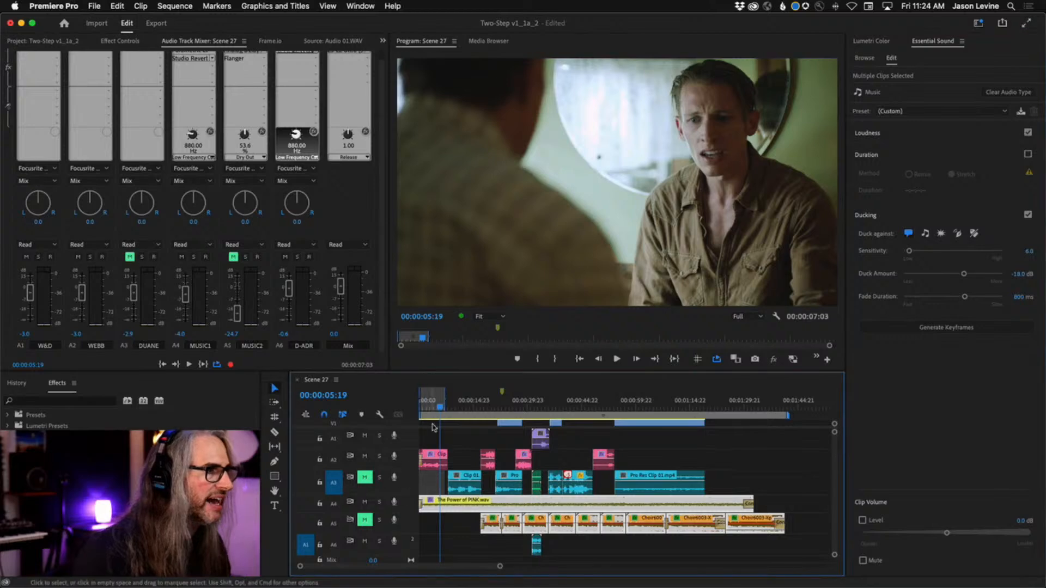
left_click(962, 329)
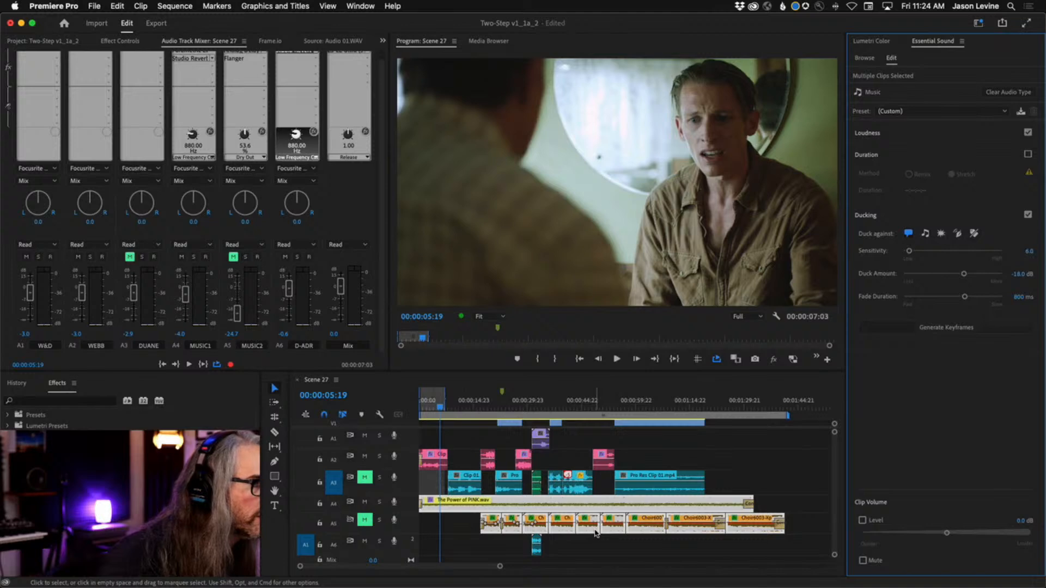
Examine the generated ducking keyframes on The Power of PINK.wav up close against the dialogue on A2, playing the opening
left_click_drag(393, 541, 394, 540)
key("equal")
key("equal")
key("equal")
key("equal")
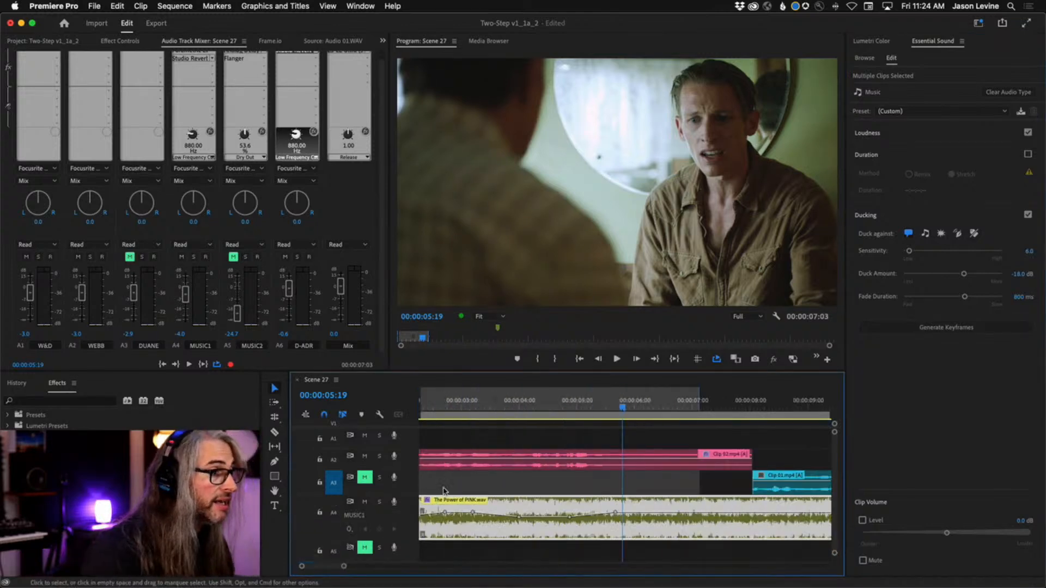
left_click_drag(622, 408, 420, 426)
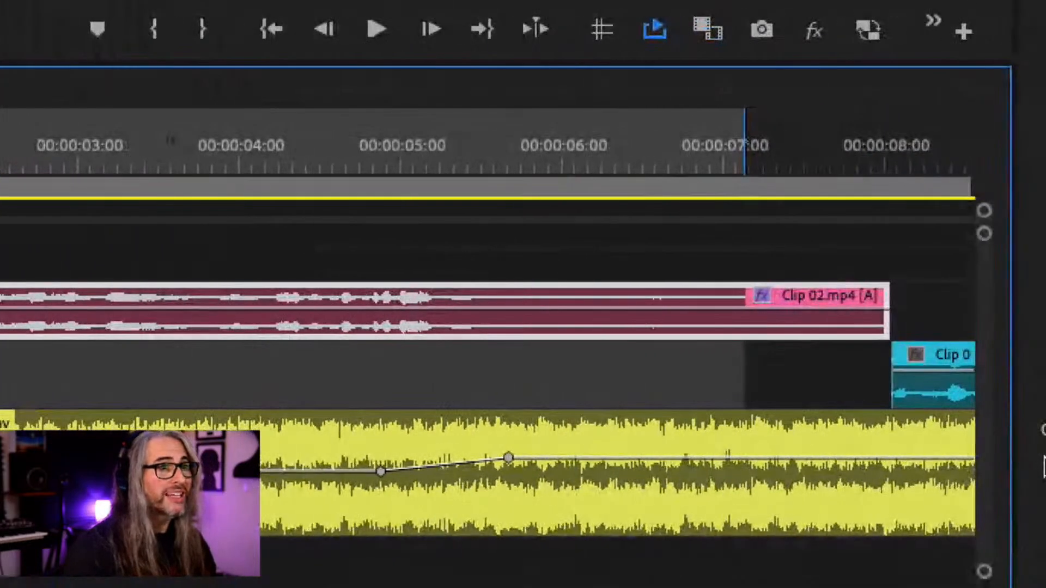
scroll(516, 479, "right", 5)
scroll(516, 479, "right", 8)
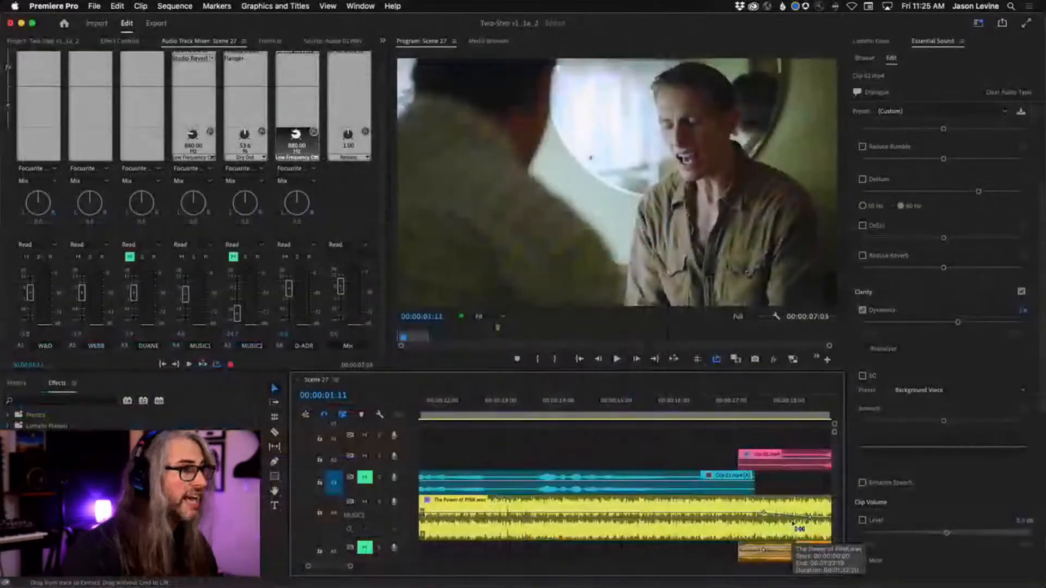
Unmute audio track A3, tag all of its clips as Dialogue, and enable Clarity Dynamics at 5.8
key("backslash")
left_click_drag(741, 479, 462, 486)
left_click(364, 478)
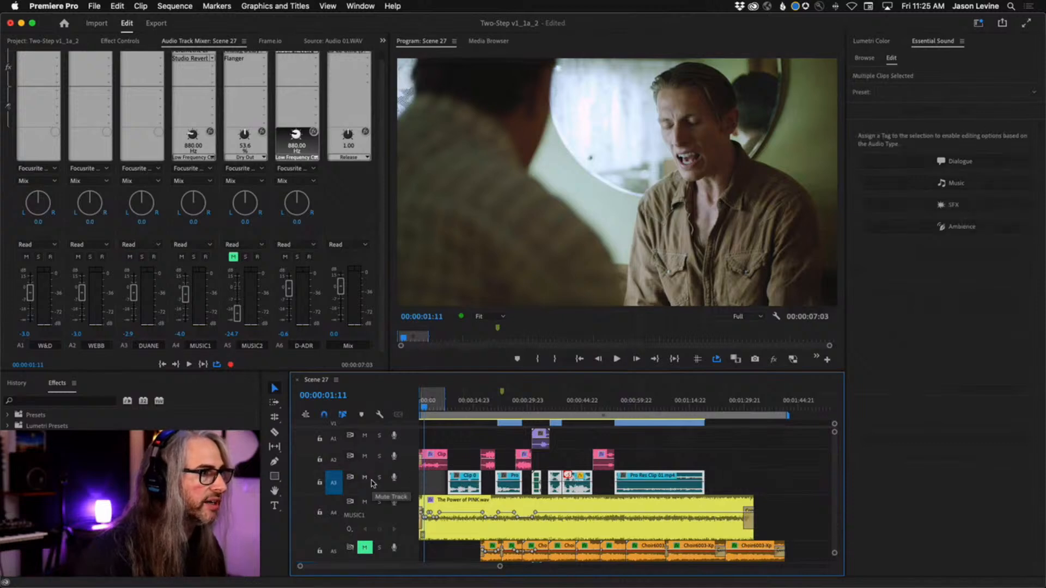
left_click(961, 164)
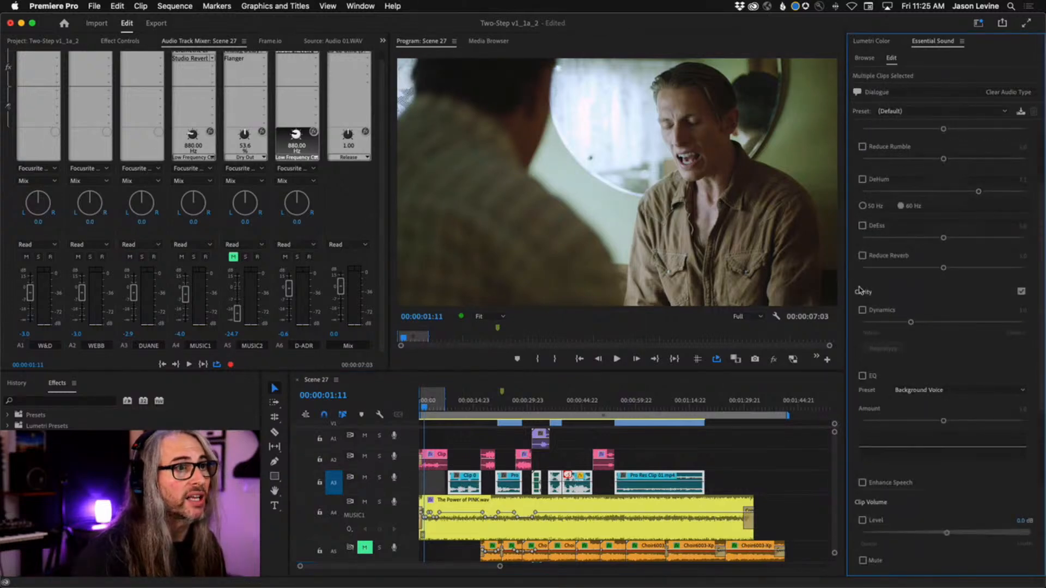
left_click(862, 310)
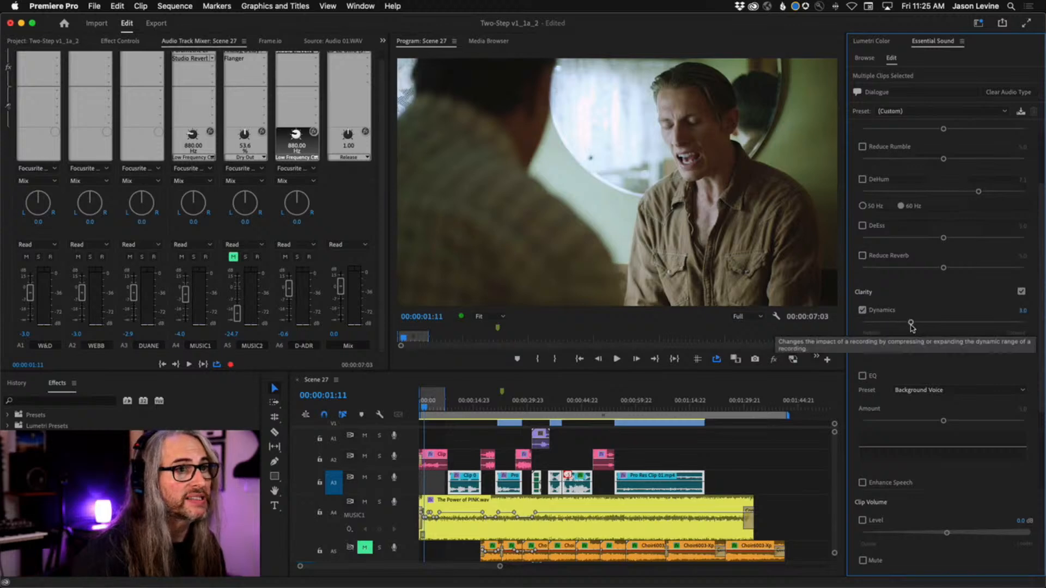
left_click_drag(910, 322, 957, 326)
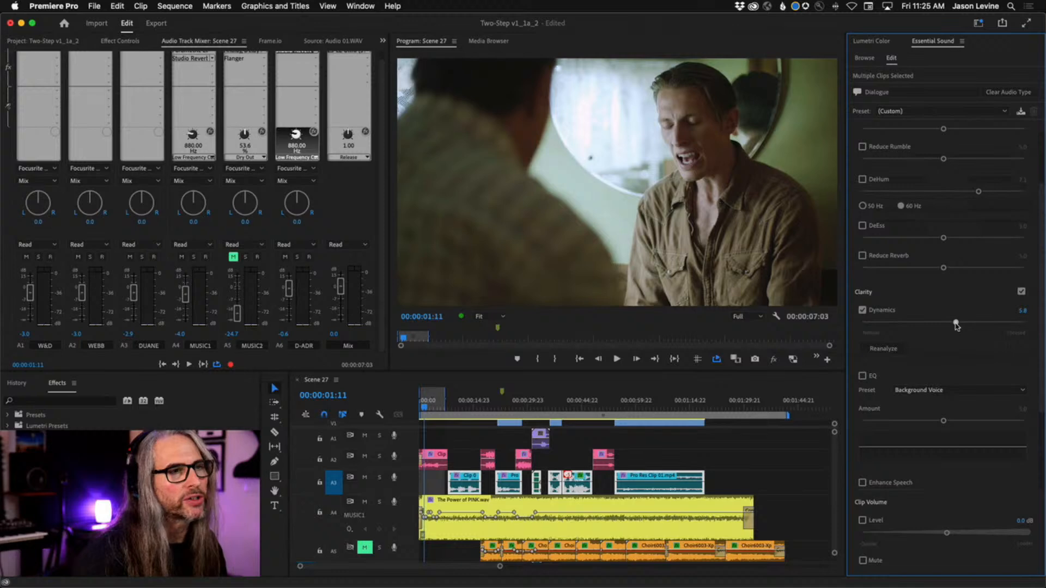
Regenerate the ducking keyframes for all music clips on audio tracks A4 and A5, and deselect them
left_click(805, 511)
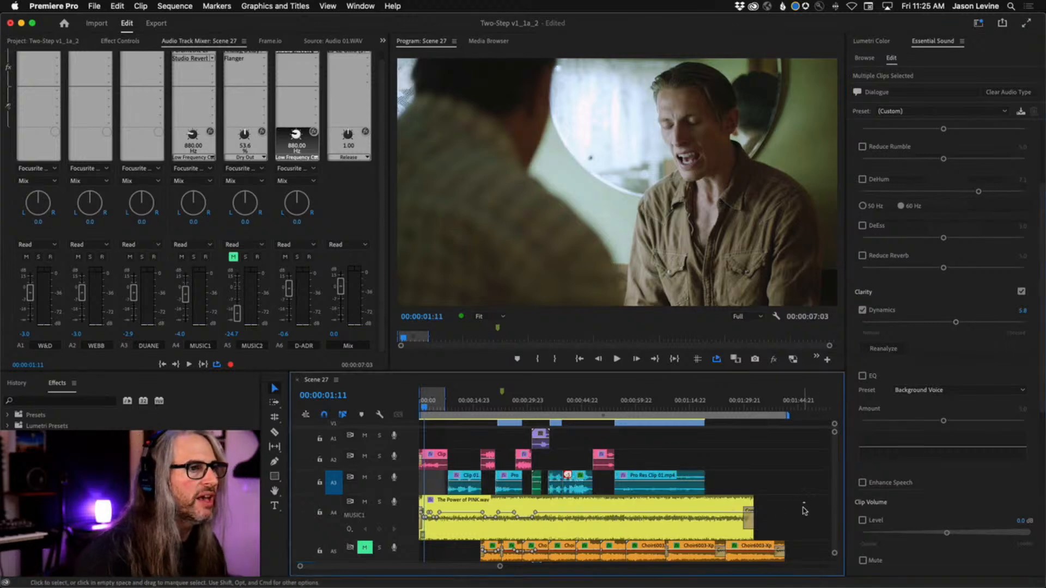
left_click_drag(810, 511, 461, 553)
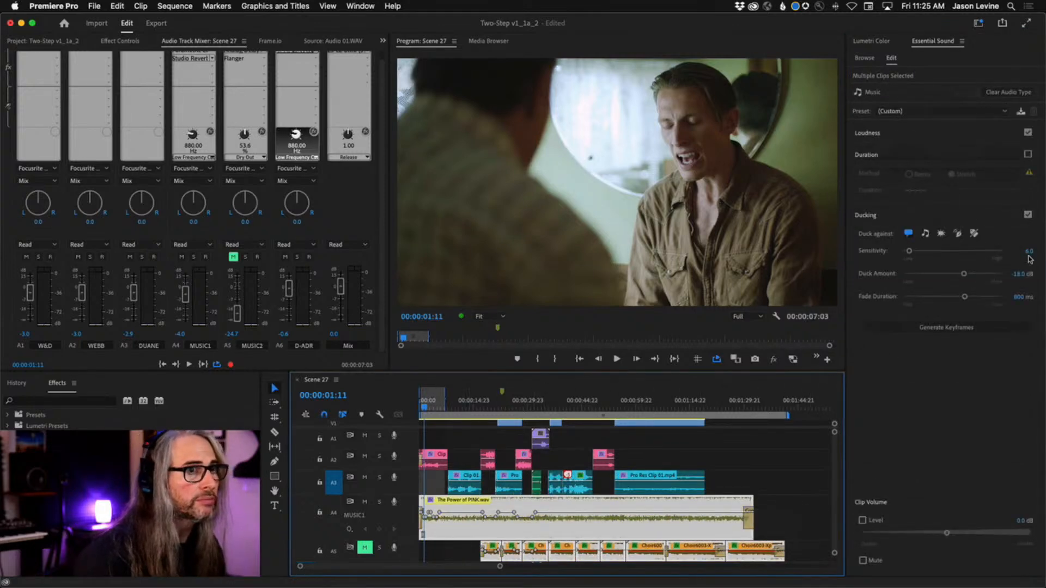
left_click(958, 328)
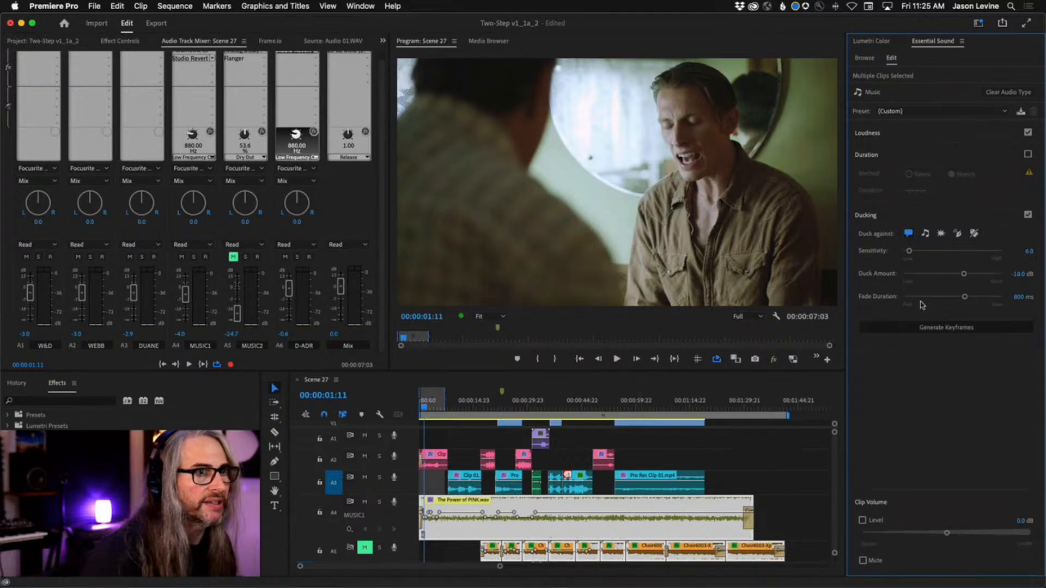
mouse_move(1030, 237)
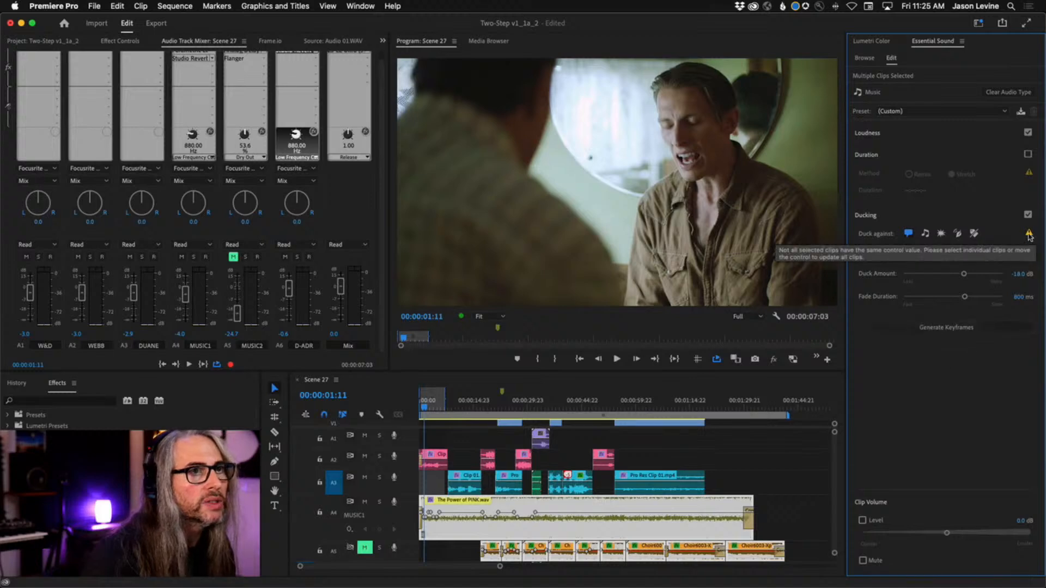
left_click(791, 491)
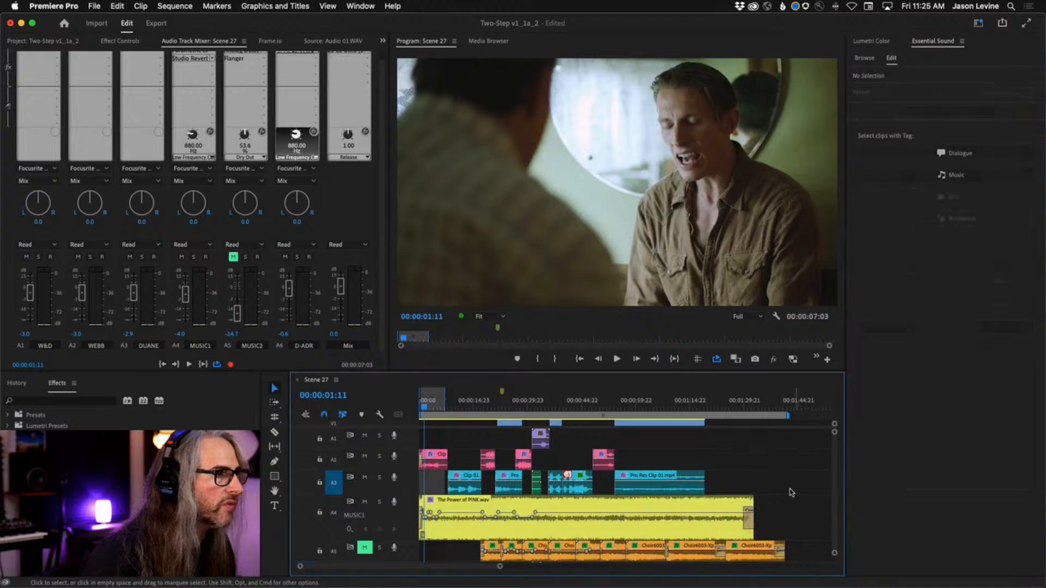
Clear the sequence's In and Out points and play from the start to about 9 seconds
right_click(427, 407)
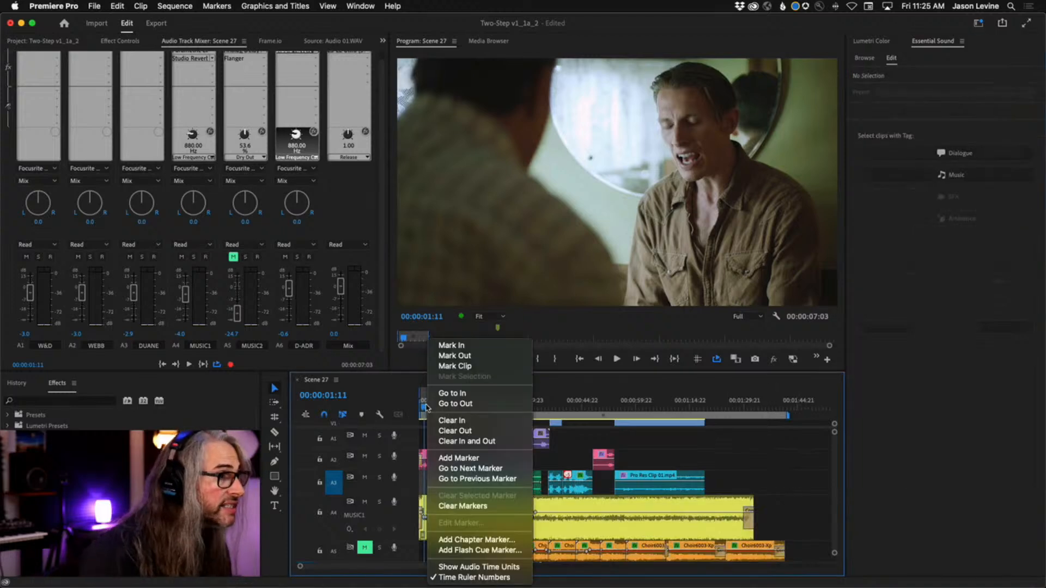
left_click(453, 441)
left_click_drag(425, 407, 398, 407)
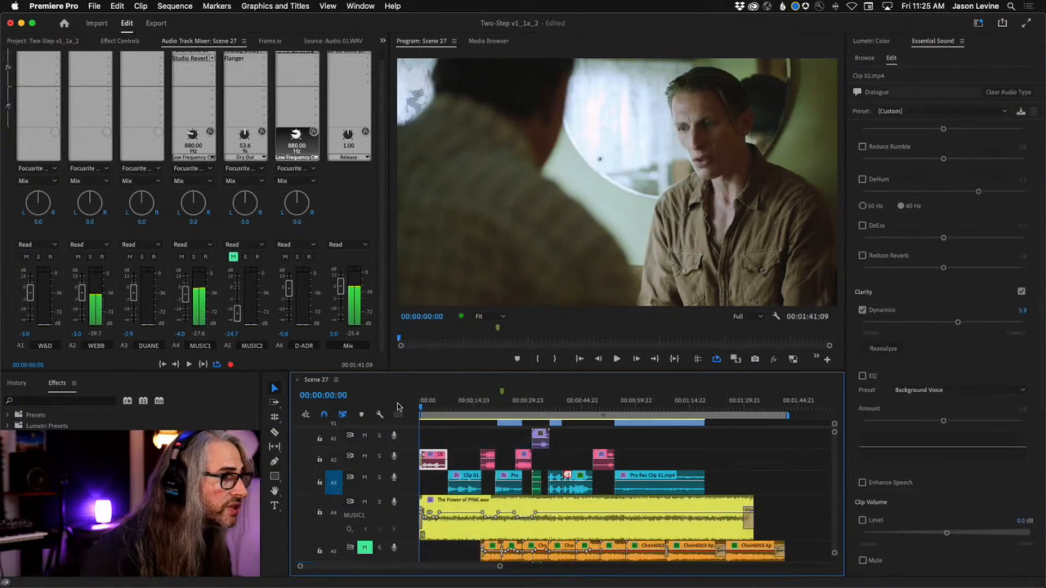
key("Return")
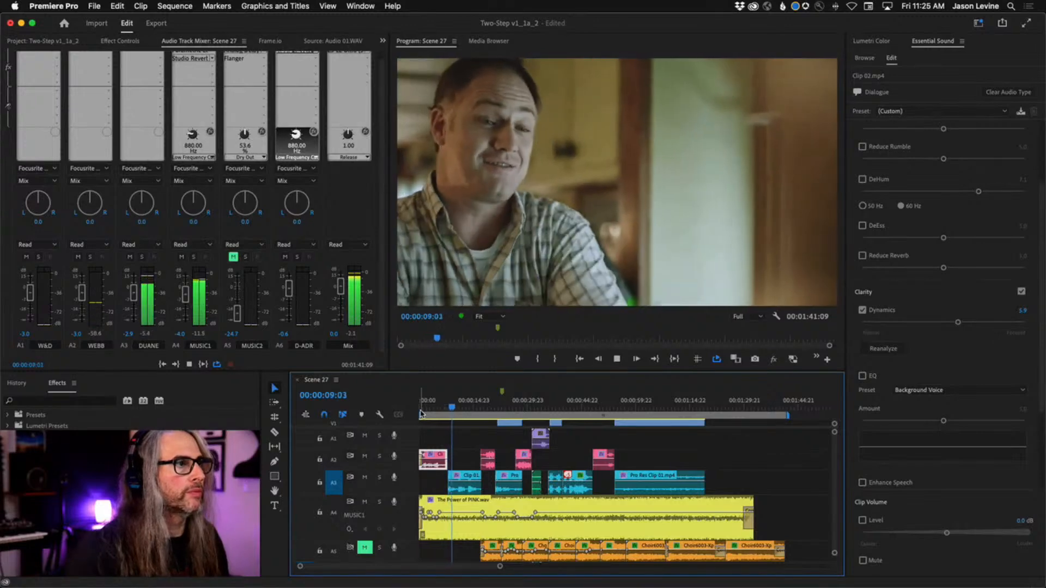
key("space")
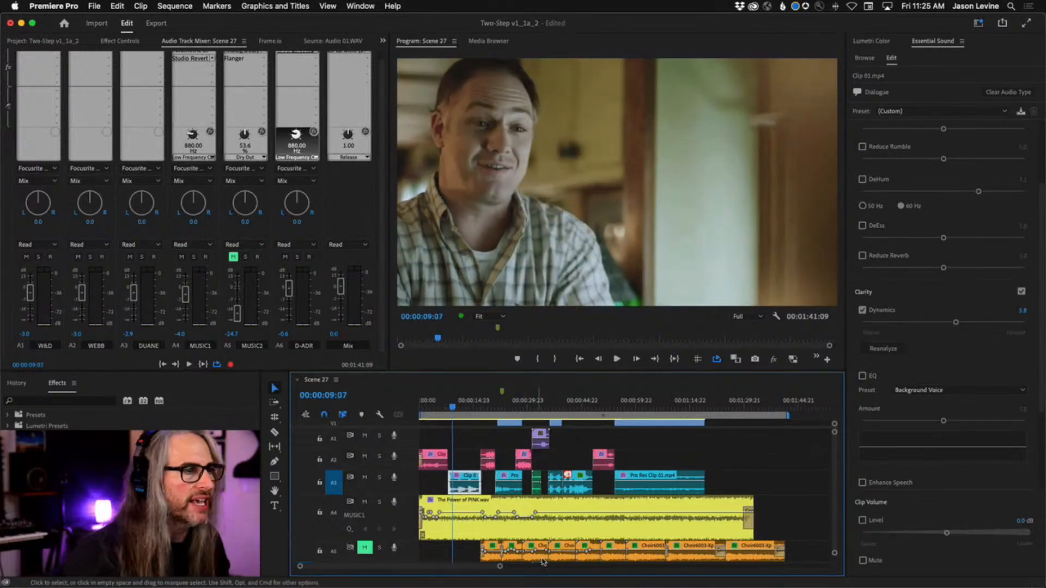
For The Power of PINK.wav, set ducking Sensitivity to 10.0 and Fade Duration to 522 ms, and regenerate its keyframes
left_click(608, 531)
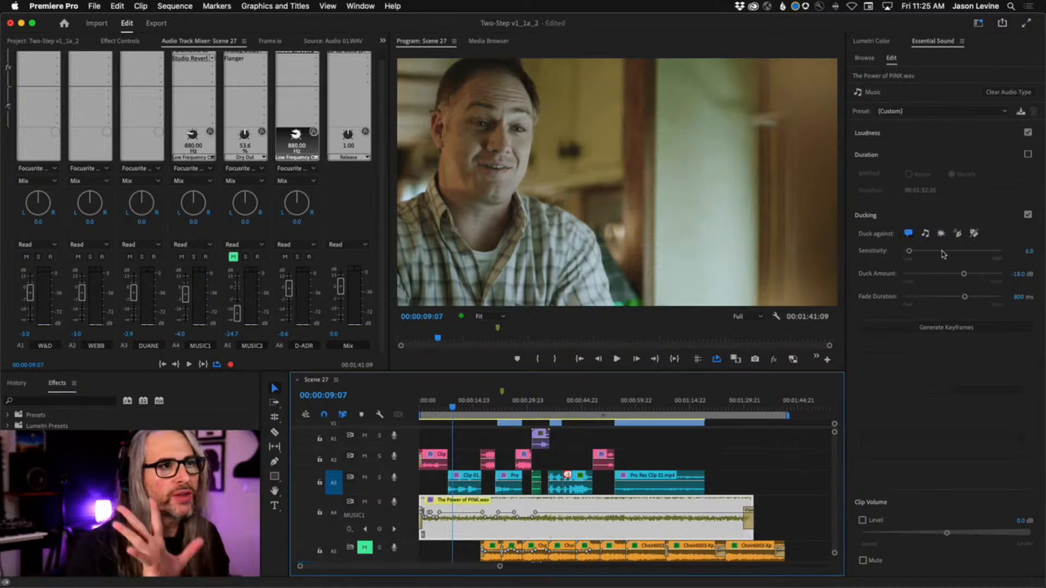
left_click_drag(914, 251, 919, 252)
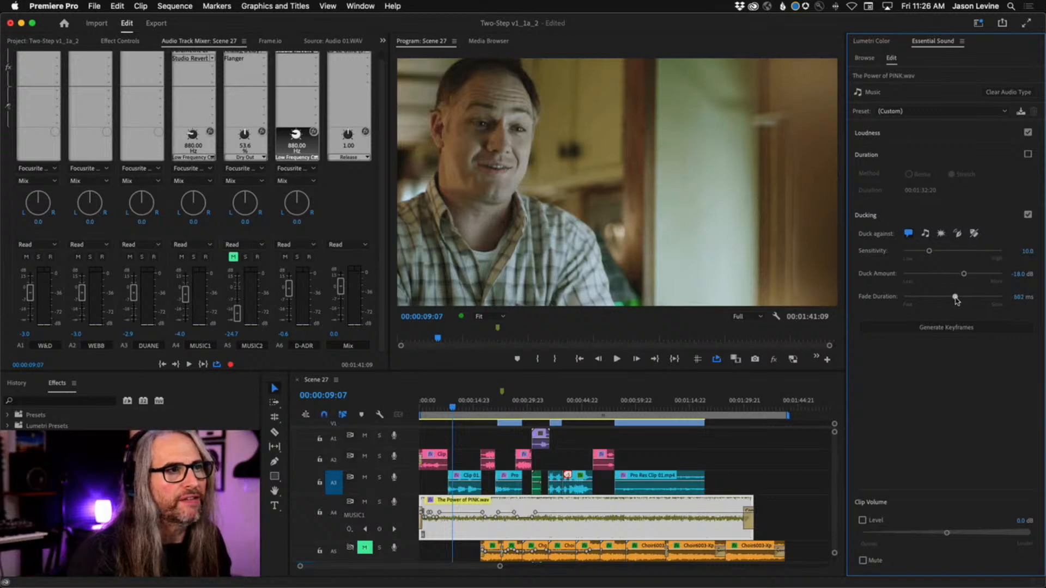
left_click(953, 331)
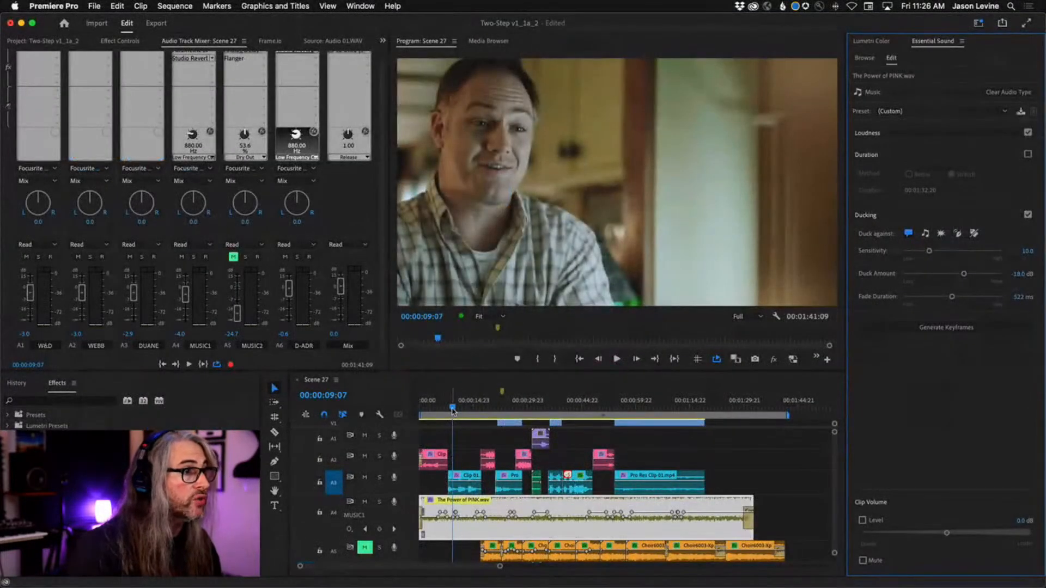
Play the sequence from the start to about 9 seconds to check the revised music ducking
left_click_drag(503, 198, 349, 208)
key("space")
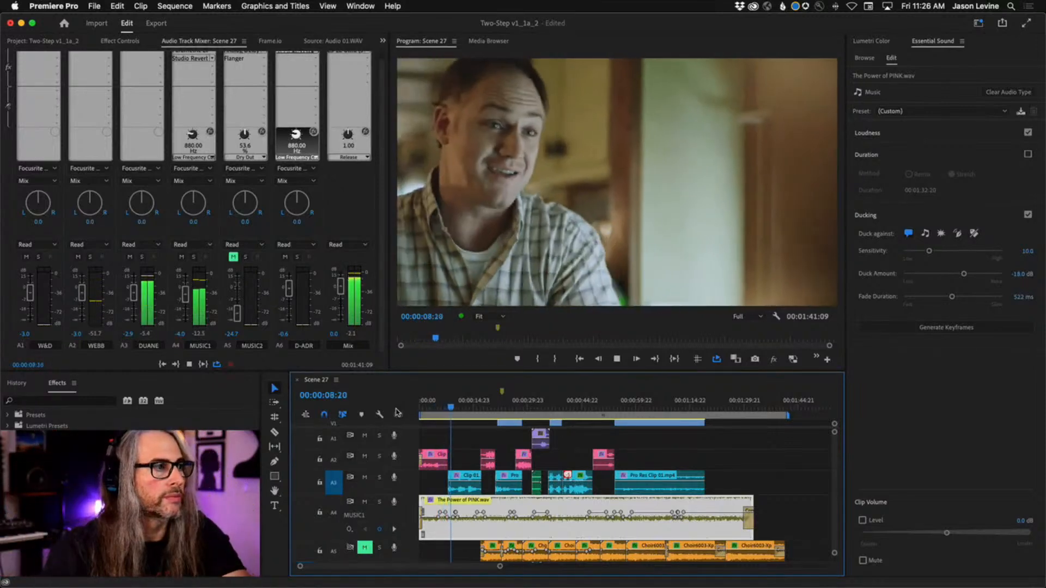
key("space")
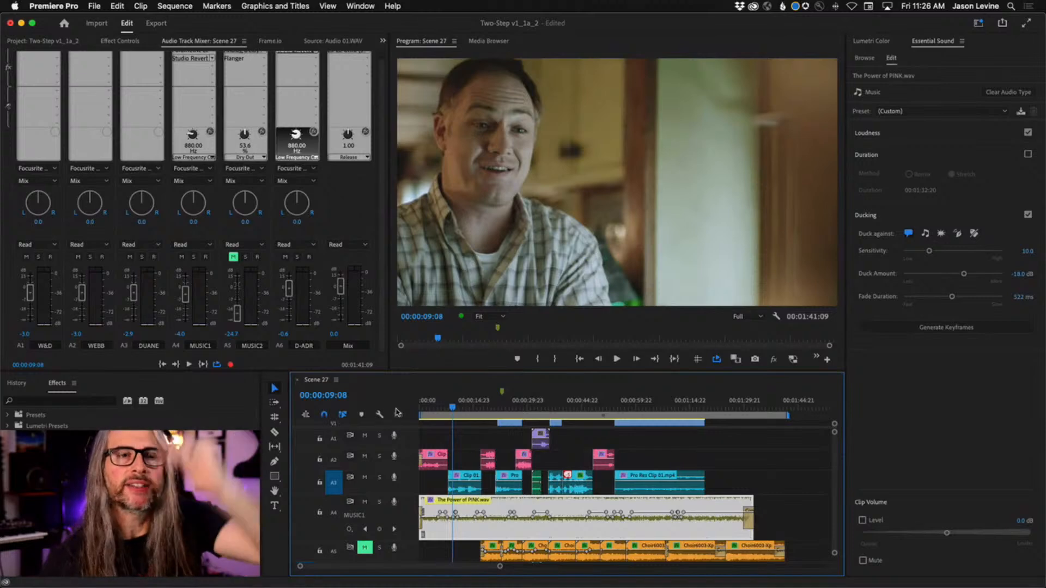